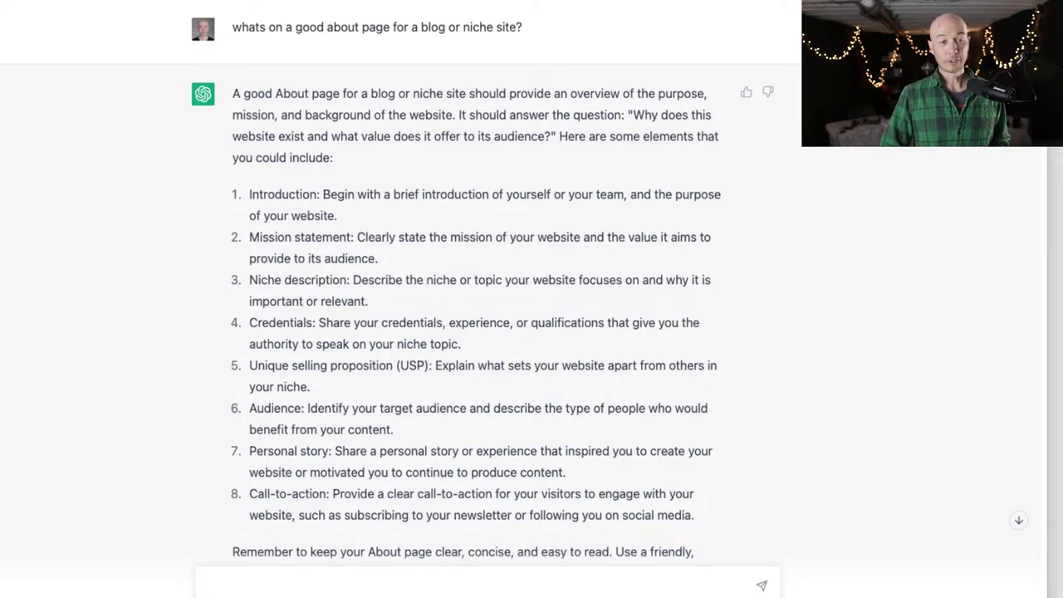
- Read the opening of the About page answer, highlighting the overview advice and the question about why the website exists and its value
{"action": "left_click", "coordinate": [822, 361]}
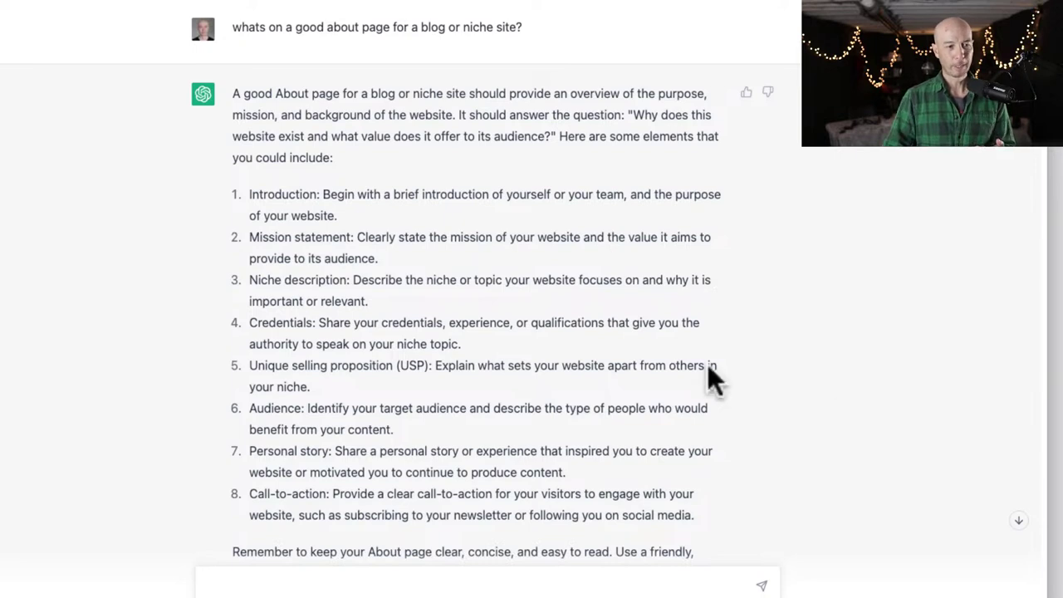
{"action": "left_click", "coordinate": [262, 93]}
{"action": "left_click_drag", "start_coordinate": [261, 91], "coordinate": [453, 116]}
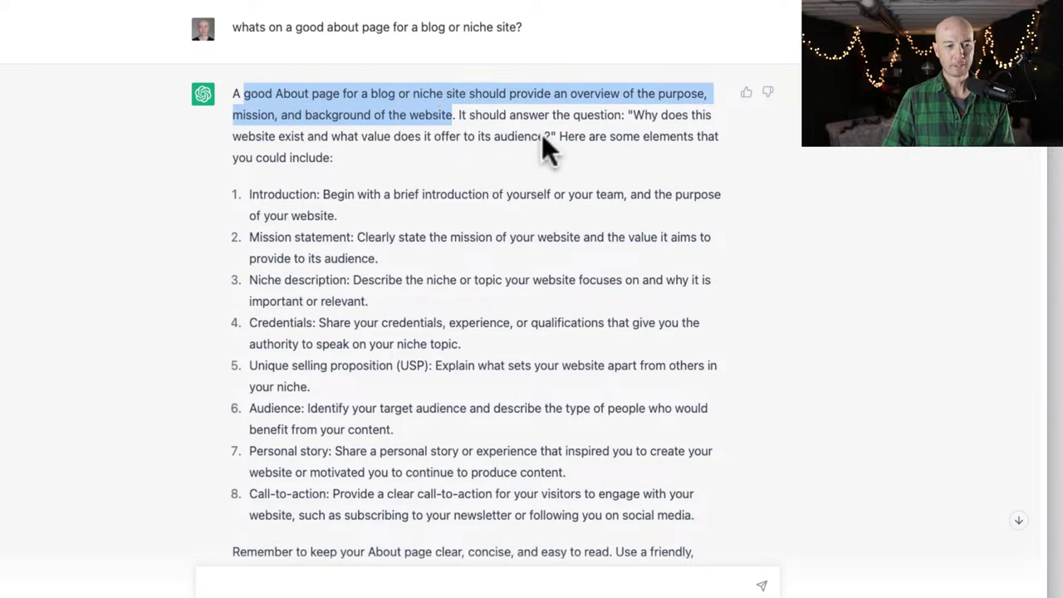
{"action": "left_click", "coordinate": [506, 131]}
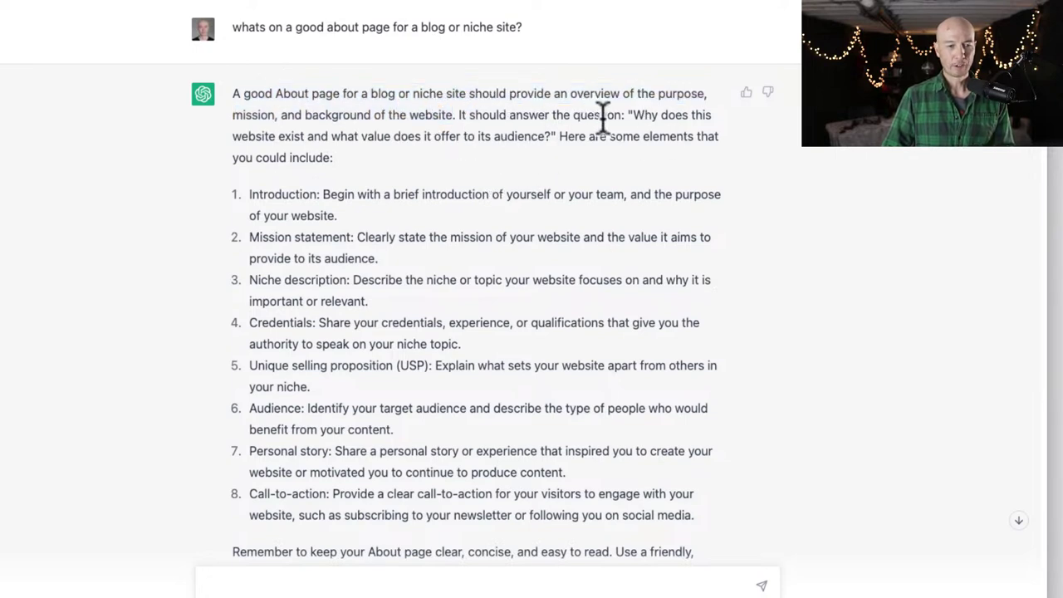
{"action": "left_click_drag", "start_coordinate": [630, 117], "coordinate": [551, 142]}
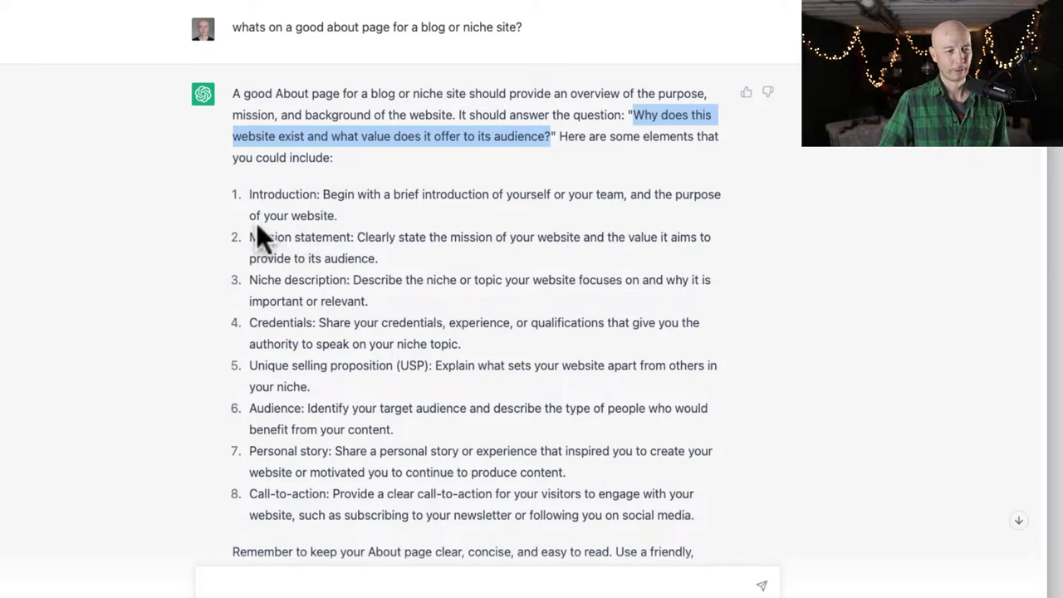
- Review the suggested About page elements from Introduction to Call-to-action, highlighting each name and the closing "clear, concise, and easy to read" advice
{"action": "double_click", "coordinate": [266, 195]}
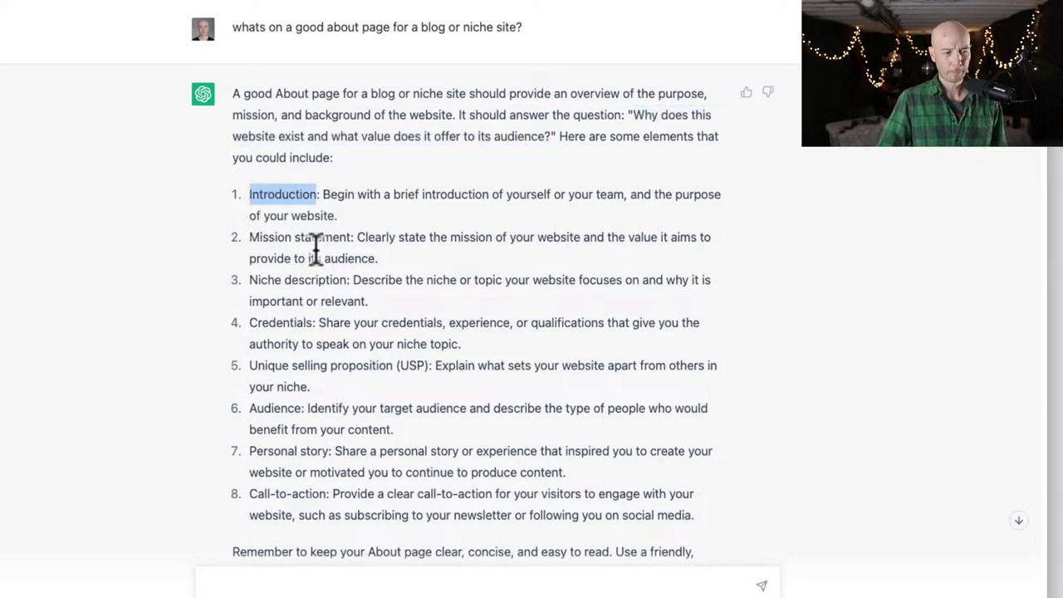
{"action": "left_click", "coordinate": [278, 238]}
{"action": "left_click_drag", "start_coordinate": [277, 238], "coordinate": [300, 244]}
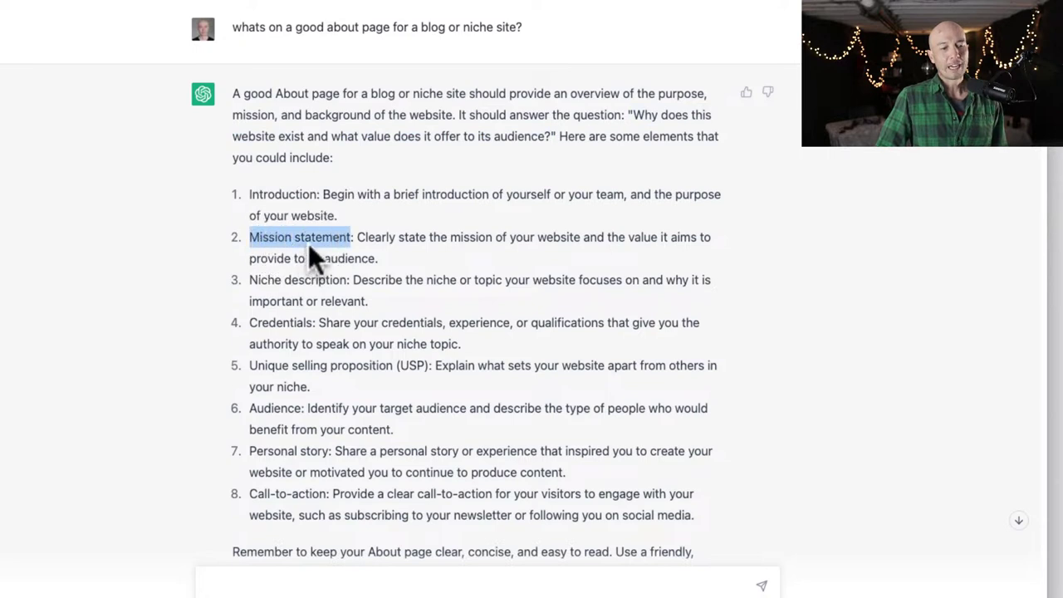
{"action": "left_click_drag", "start_coordinate": [280, 280], "coordinate": [319, 282]}
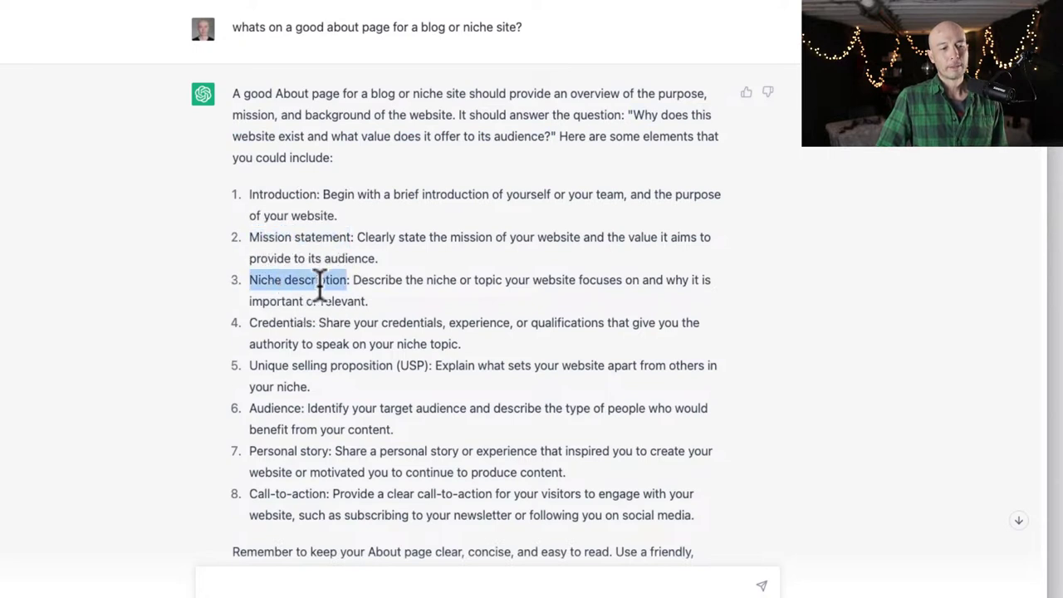
{"action": "double_click", "coordinate": [282, 322]}
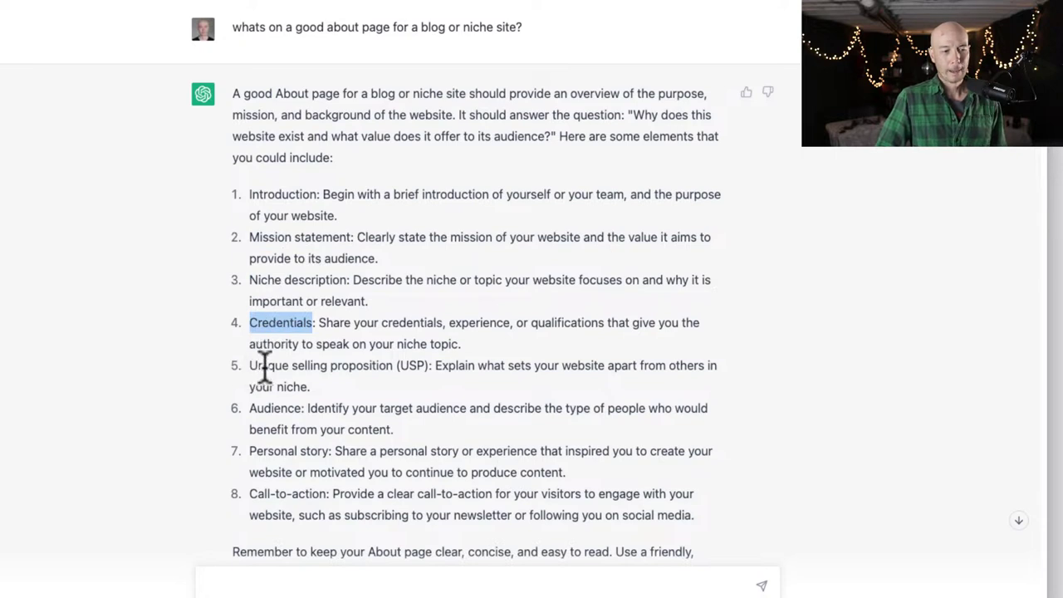
{"action": "left_click_drag", "start_coordinate": [250, 365], "coordinate": [393, 366]}
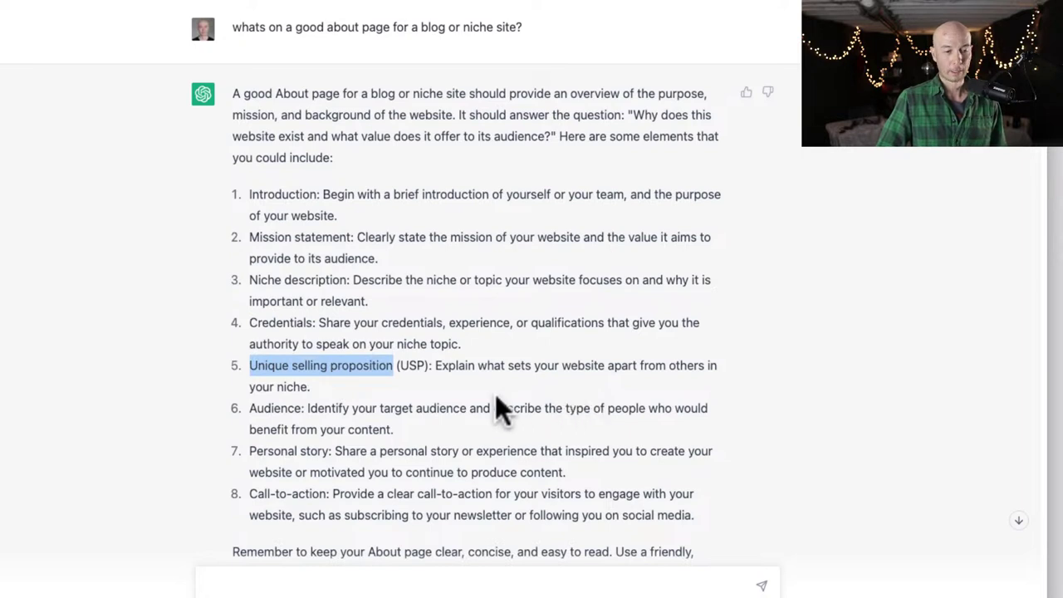
{"action": "double_click", "coordinate": [270, 409]}
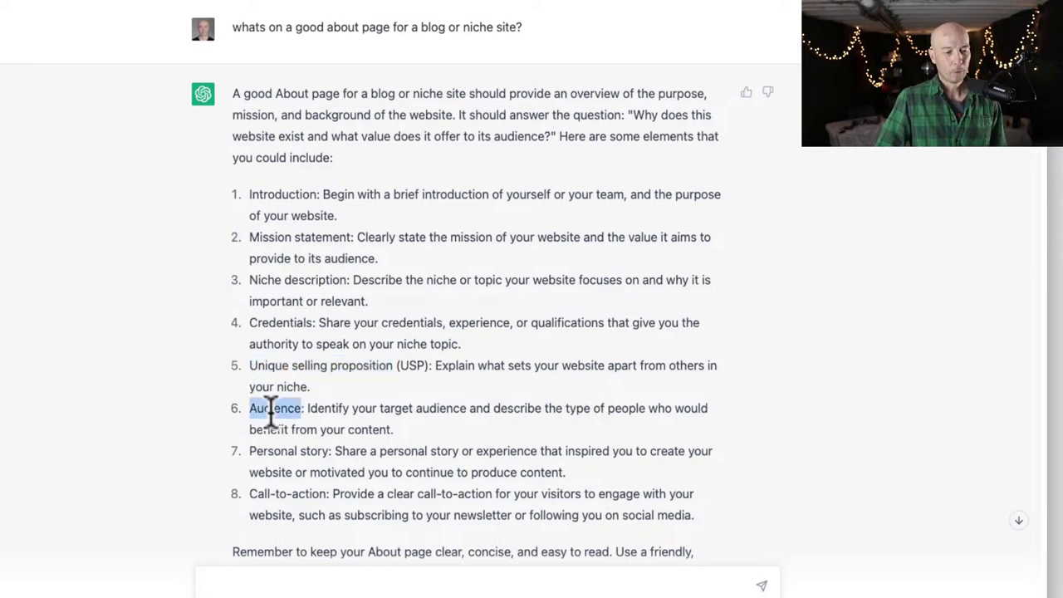
{"action": "left_click_drag", "start_coordinate": [269, 451], "coordinate": [320, 453]}
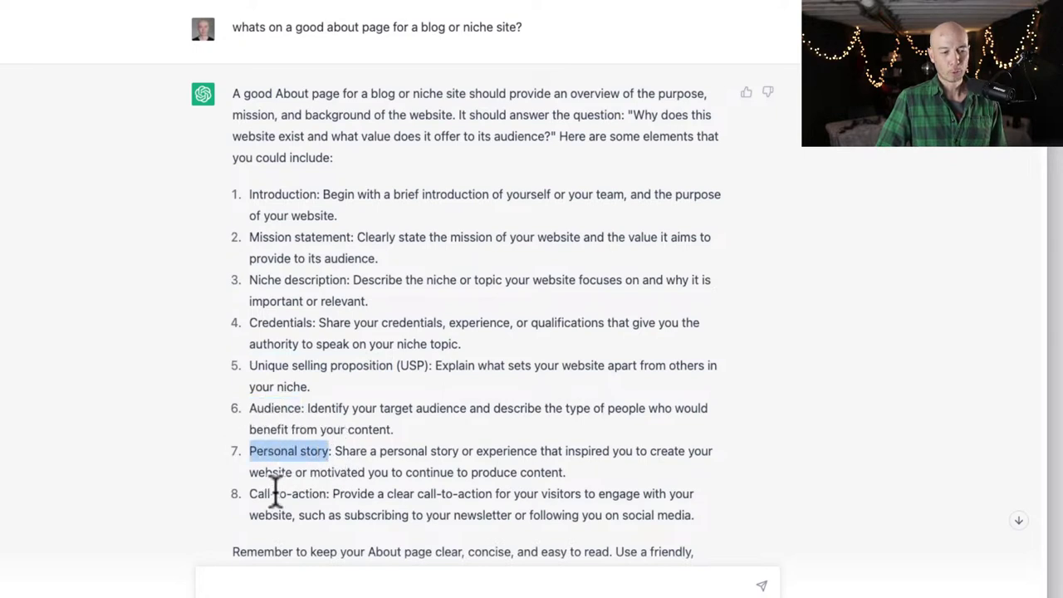
{"action": "left_click_drag", "start_coordinate": [251, 495], "coordinate": [328, 496]}
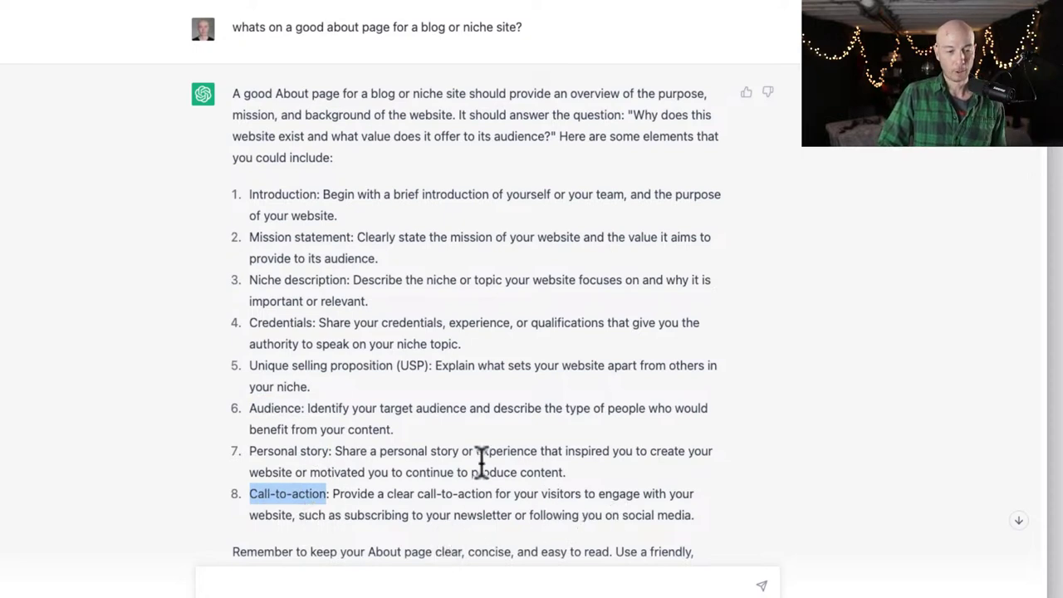
{"action": "scroll", "coordinate": [480, 459], "scroll_direction": "down", "scroll_amount": 2}
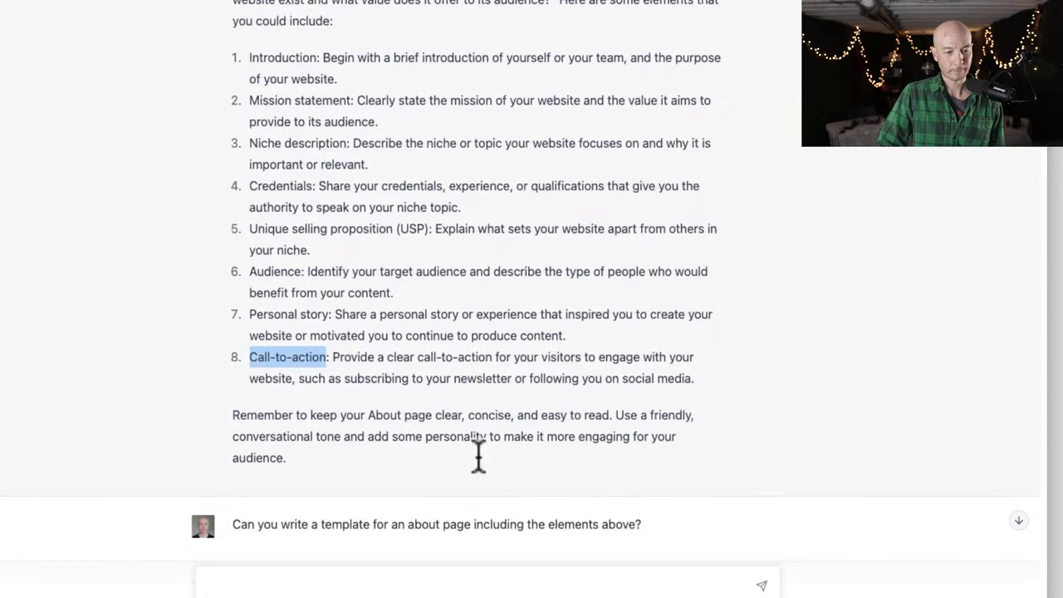
{"action": "double_click", "coordinate": [446, 416]}
{"action": "left_click_drag", "start_coordinate": [443, 415], "coordinate": [586, 415]}
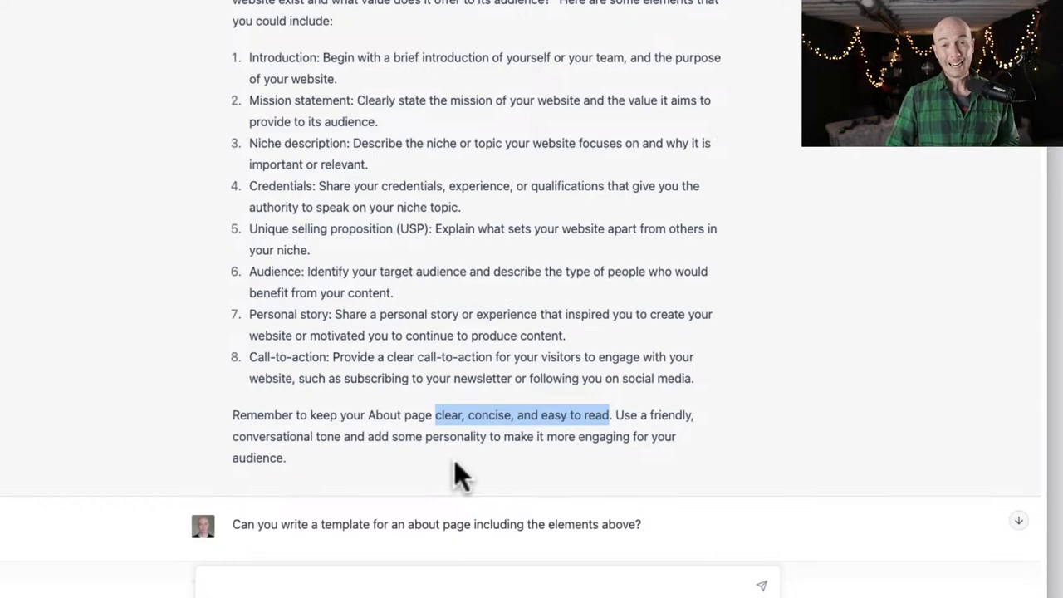
- Examine the About page template's section headings from Introduction to Unique selling proposition
{"action": "scroll", "coordinate": [453, 469], "scroll_direction": "down", "scroll_amount": 5}
{"action": "scroll", "coordinate": [458, 455], "scroll_direction": "down", "scroll_amount": 3}
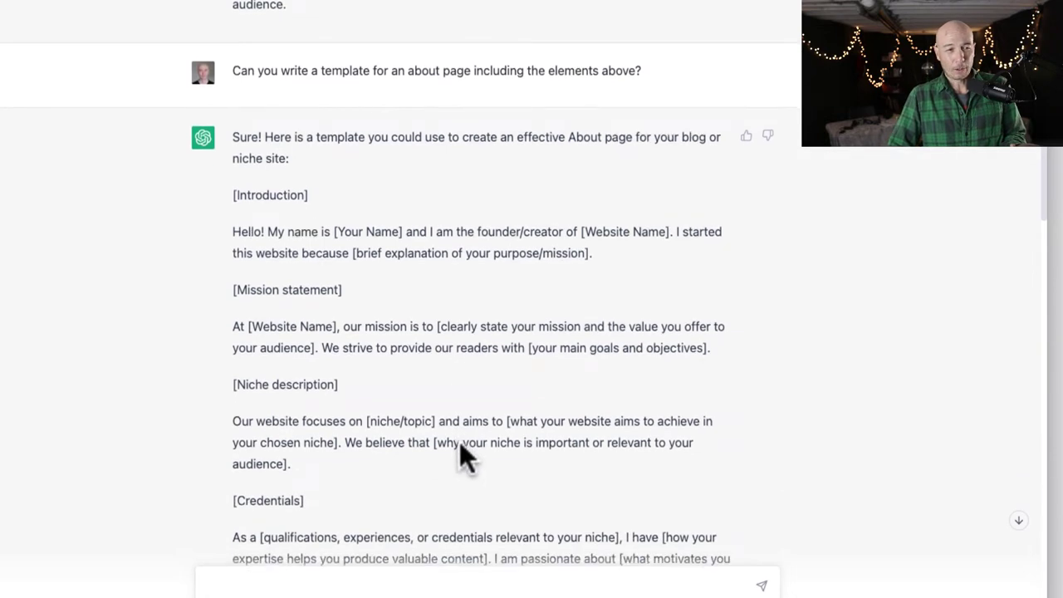
{"action": "scroll", "coordinate": [459, 448], "scroll_direction": "down", "scroll_amount": 1}
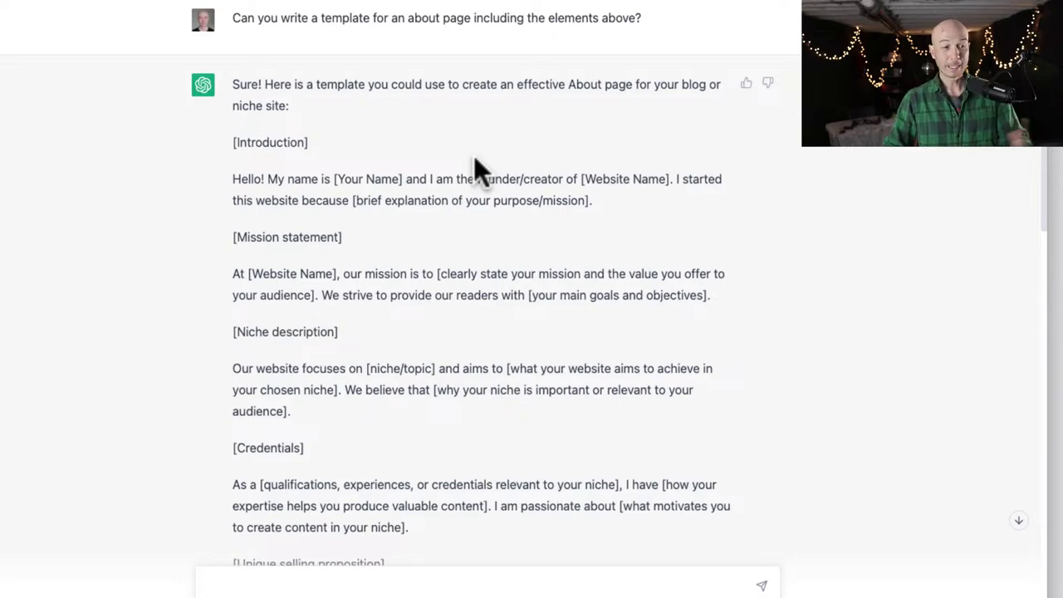
{"action": "scroll", "coordinate": [395, 166], "scroll_direction": "down", "scroll_amount": 2}
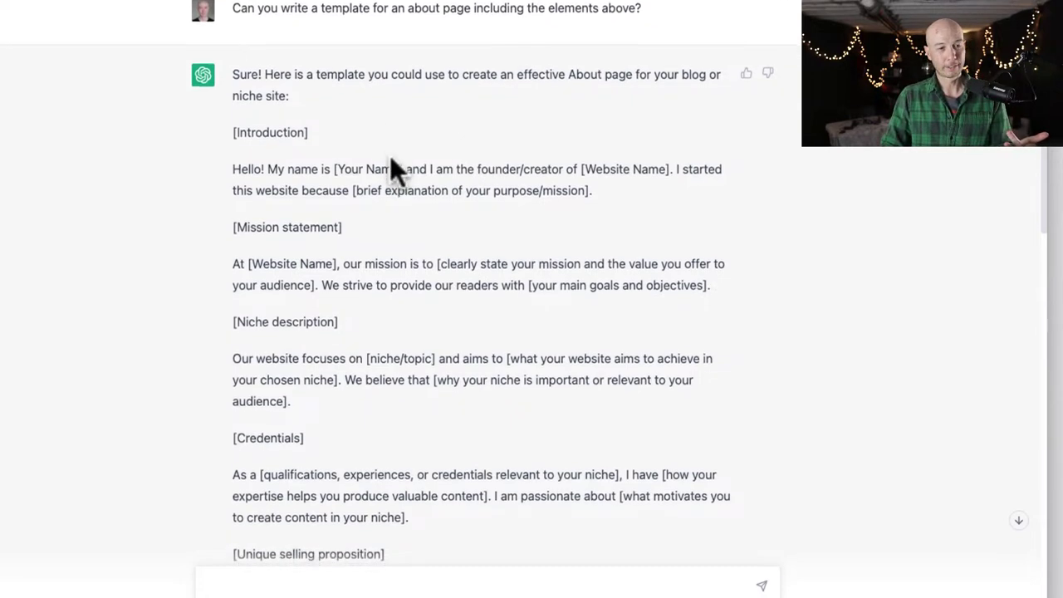
{"action": "double_click", "coordinate": [260, 81]}
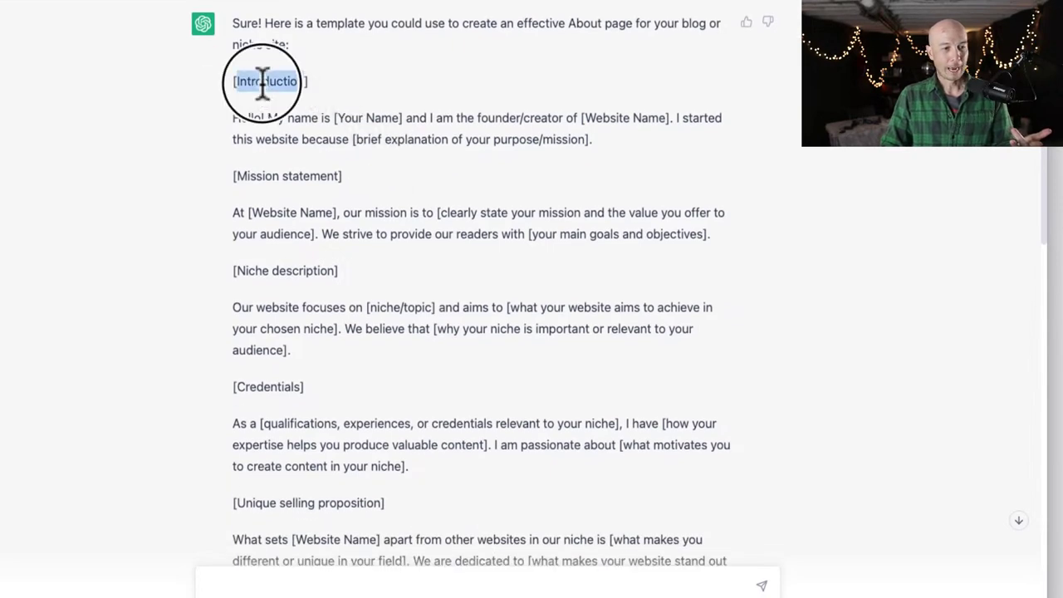
{"action": "double_click", "coordinate": [272, 175]}
{"action": "double_click", "coordinate": [293, 271]}
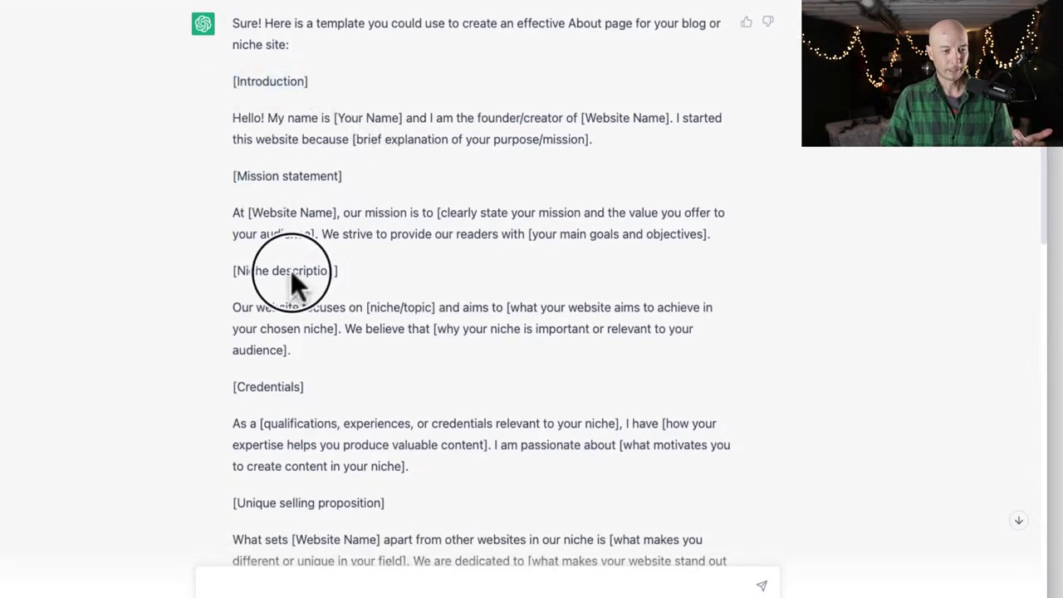
{"action": "double_click", "coordinate": [269, 387]}
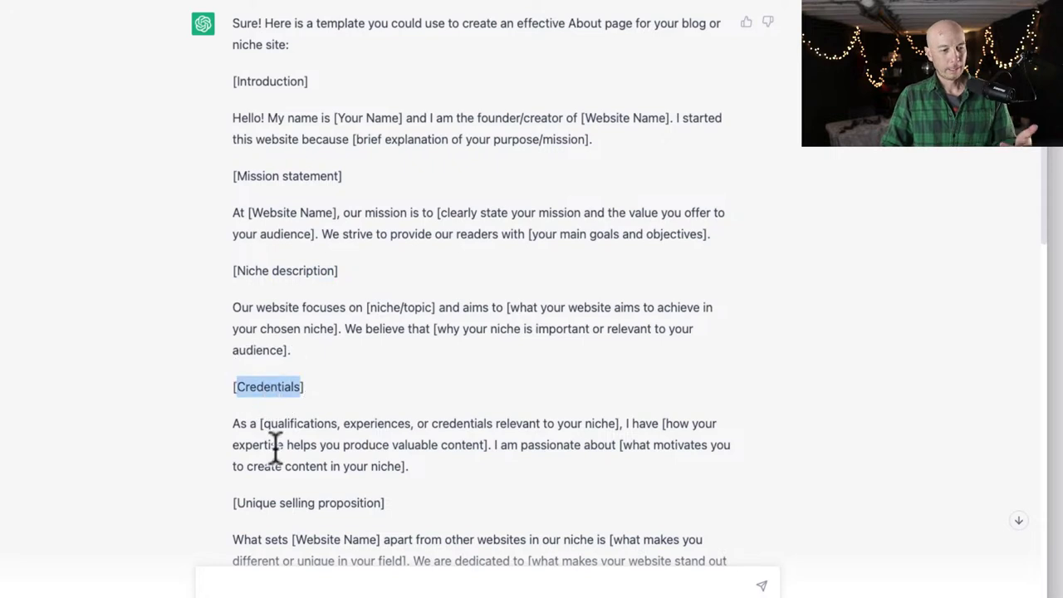
{"action": "triple_click", "coordinate": [260, 503]}
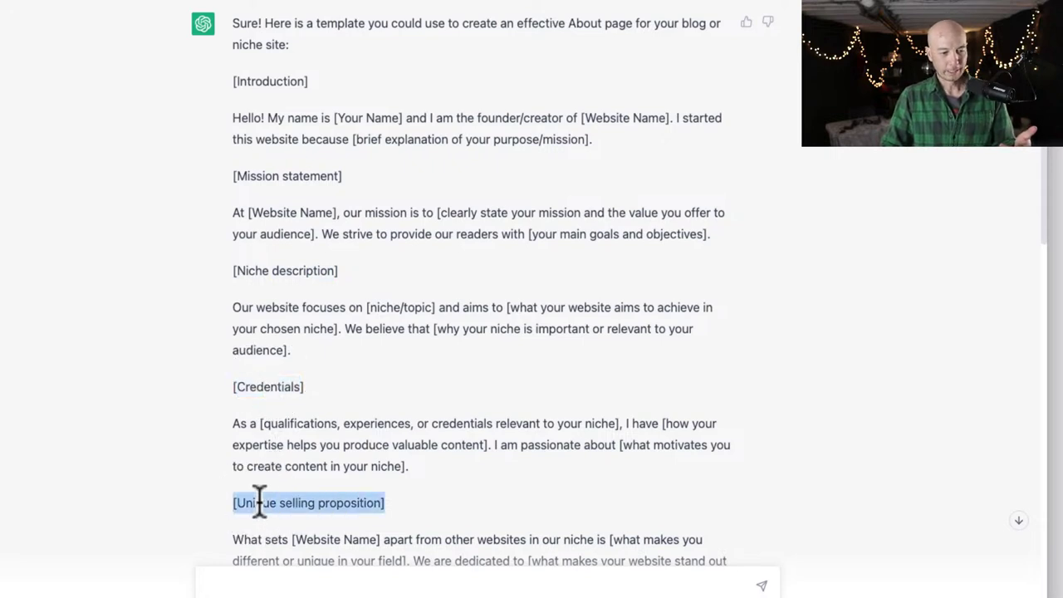
{"action": "left_click", "coordinate": [592, 480]}
{"action": "scroll", "coordinate": [392, 167], "scroll_direction": "down", "scroll_amount": 2}
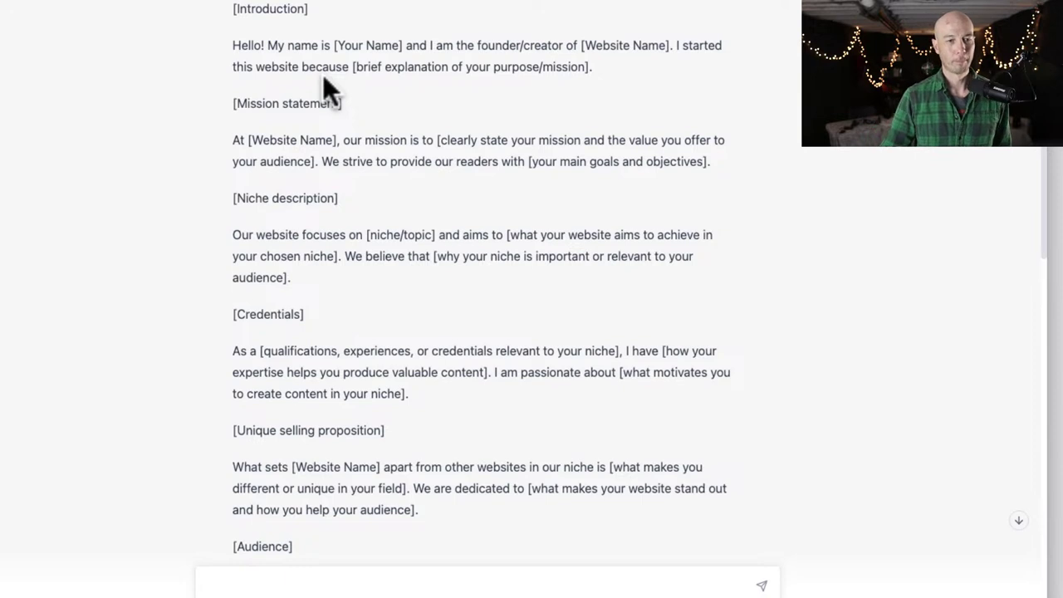
- Read the template's Introduction text and Mission statement wording, and look through its remaining sections
{"action": "double_click", "coordinate": [254, 45]}
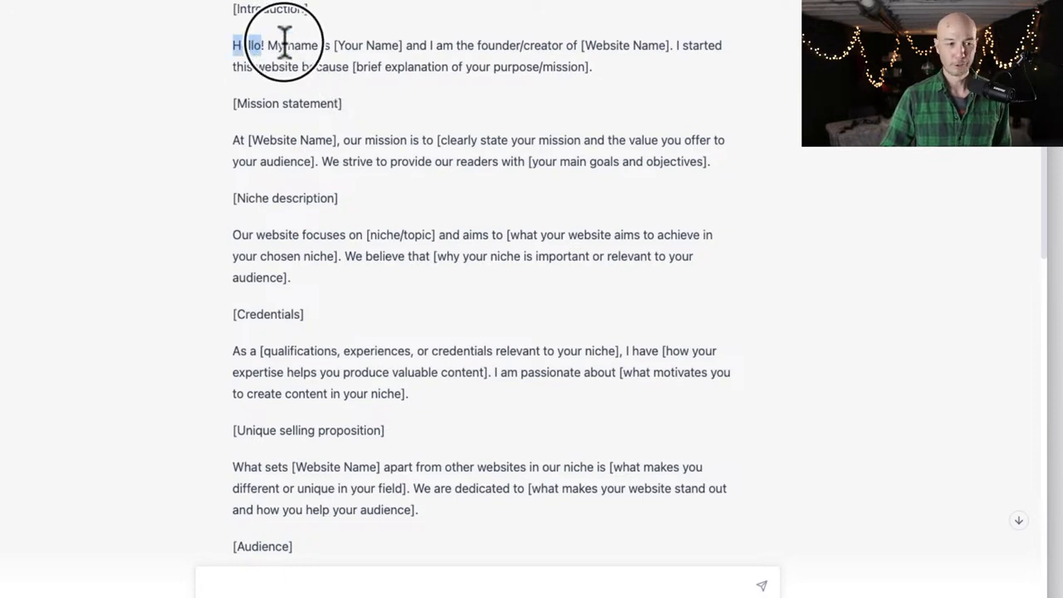
{"action": "left_click_drag", "start_coordinate": [284, 42], "coordinate": [606, 71]}
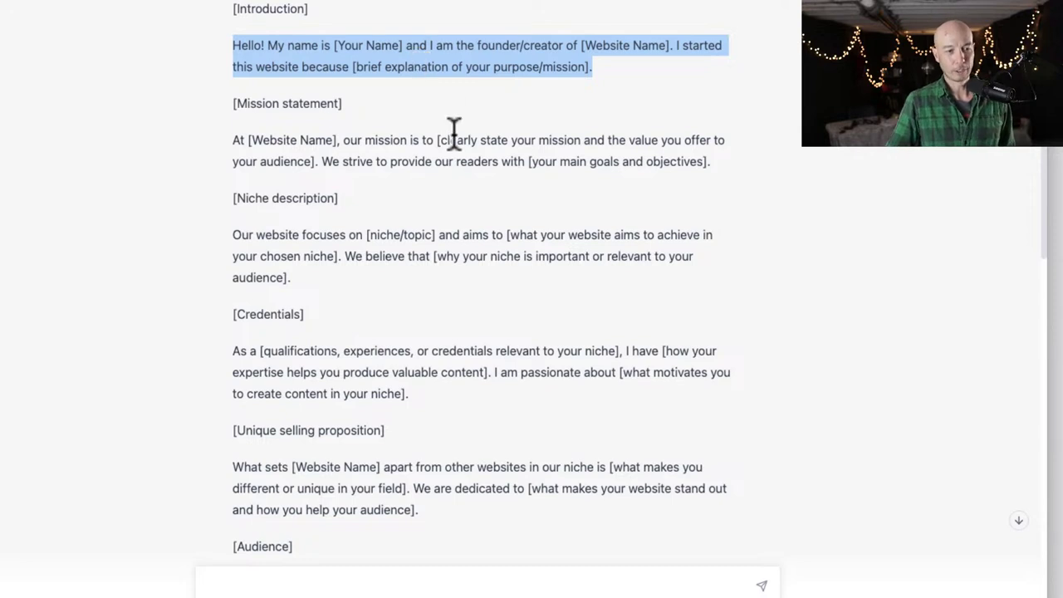
{"action": "double_click", "coordinate": [479, 161]}
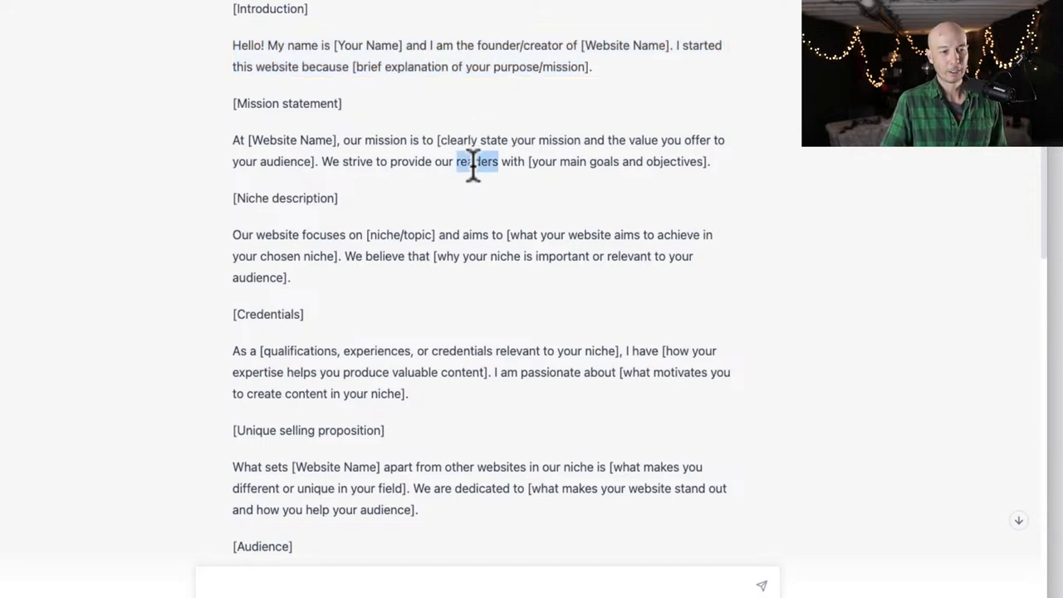
{"action": "left_click", "coordinate": [405, 164]}
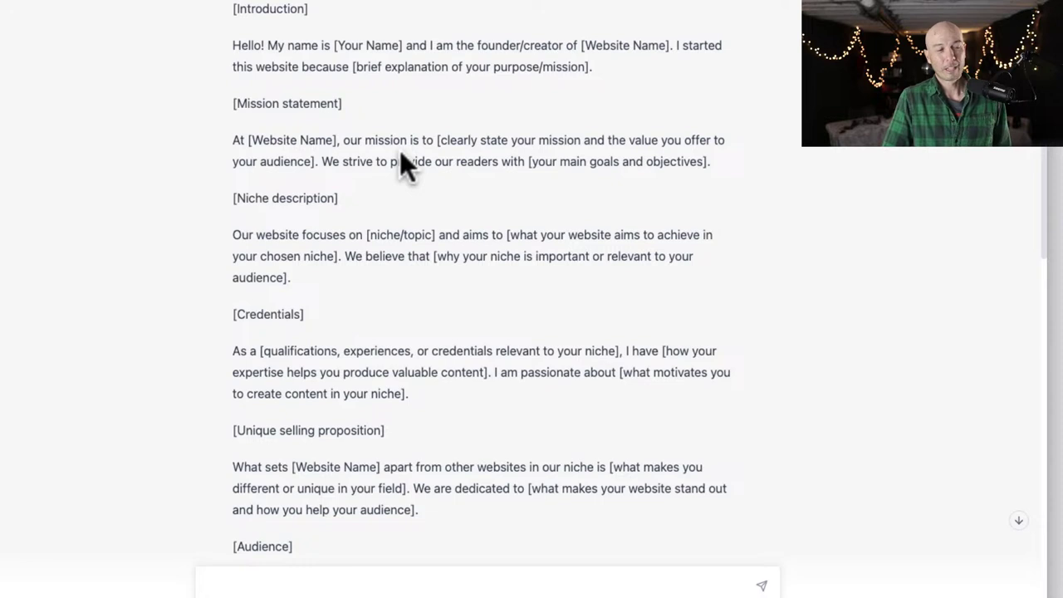
{"action": "scroll", "coordinate": [401, 184], "scroll_direction": "down", "scroll_amount": 2}
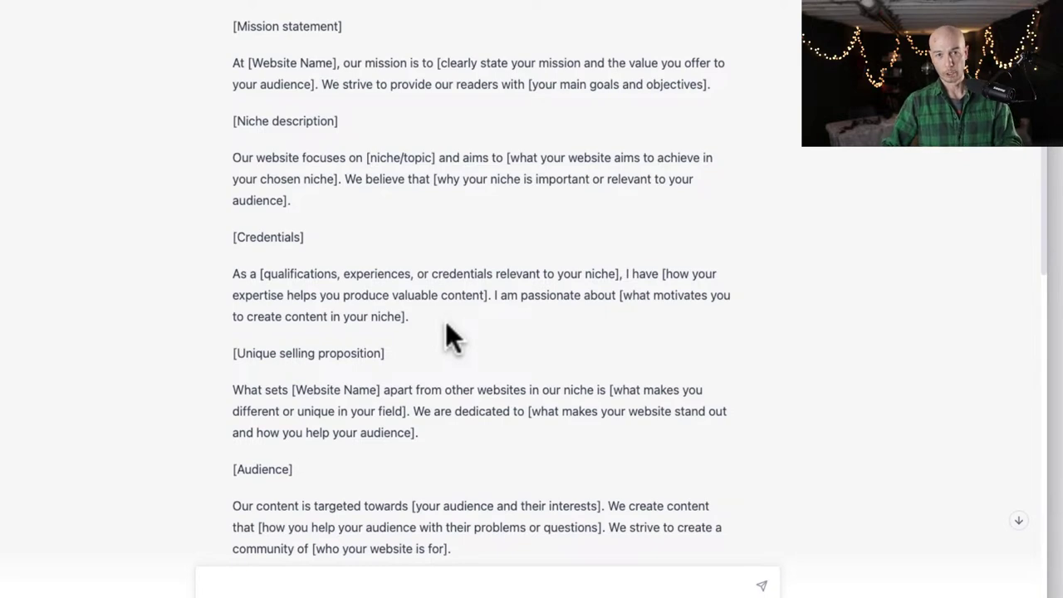
{"action": "scroll", "coordinate": [468, 313], "scroll_direction": "down", "scroll_amount": 7}
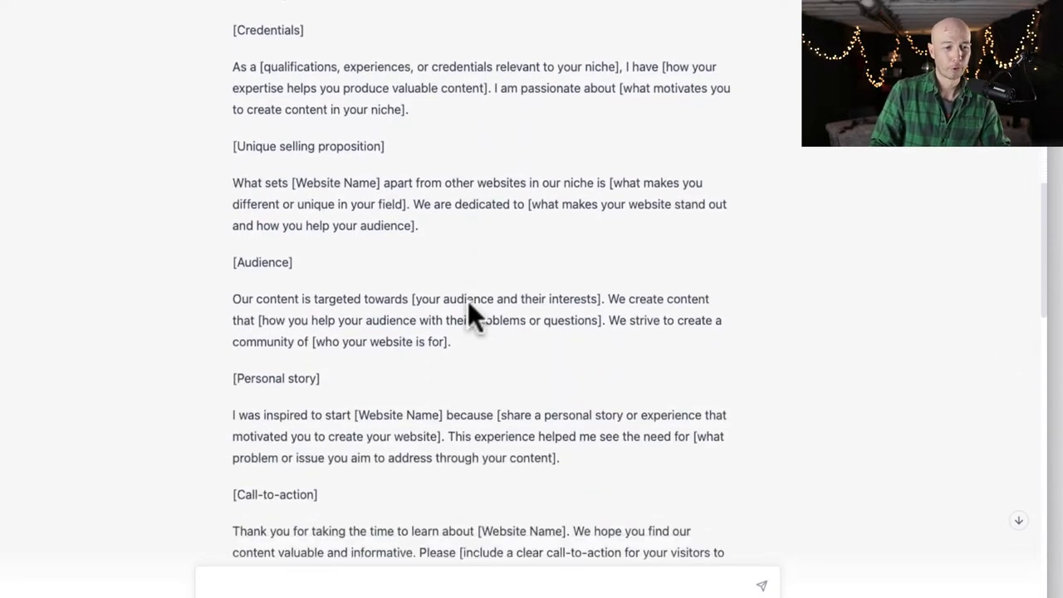
- Review the follow-up request for more personal elements and the suggestions given for each About page section
{"action": "scroll", "coordinate": [461, 299], "scroll_direction": "down", "scroll_amount": 3}
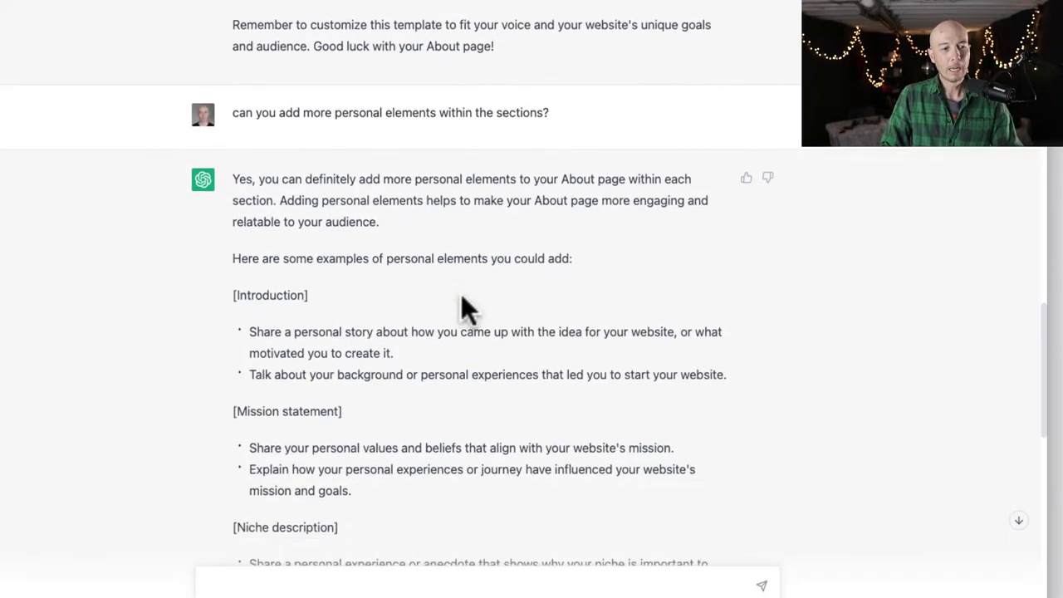
{"action": "double_click", "coordinate": [289, 112]}
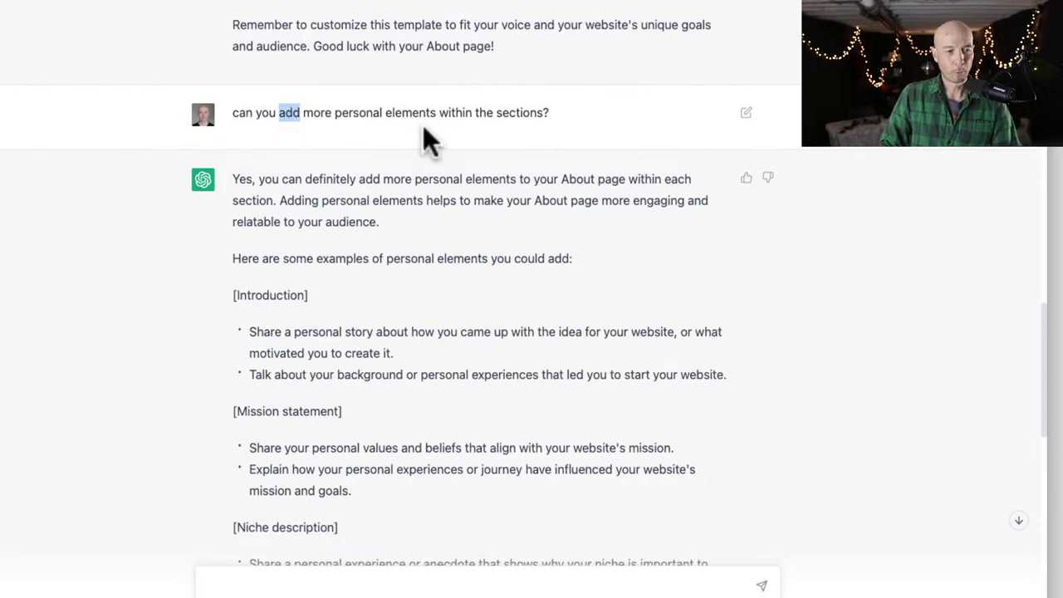
{"action": "scroll", "coordinate": [452, 159], "scroll_direction": "down", "scroll_amount": 2}
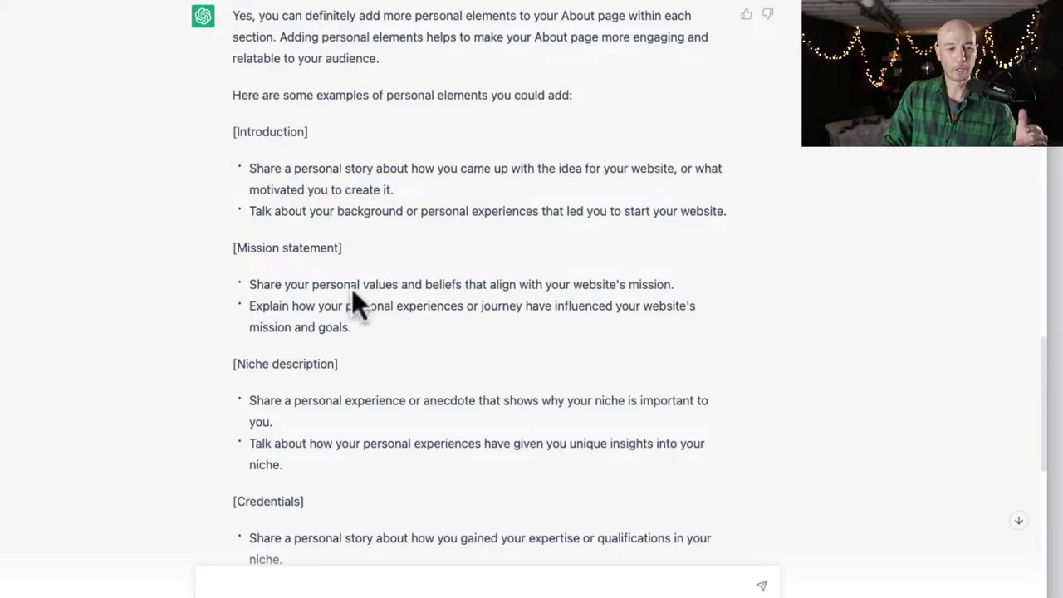
{"action": "scroll", "coordinate": [352, 291], "scroll_direction": "down", "scroll_amount": 3}
{"action": "scroll", "coordinate": [352, 291], "scroll_direction": "down", "scroll_amount": 13}
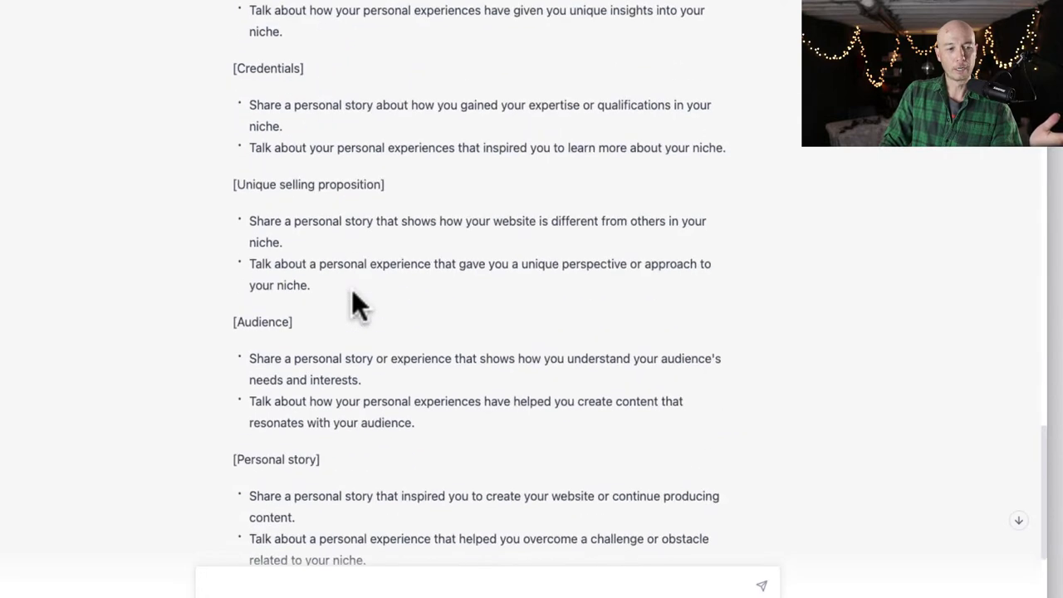
{"action": "scroll", "coordinate": [352, 289], "scroll_direction": "down", "scroll_amount": 2}
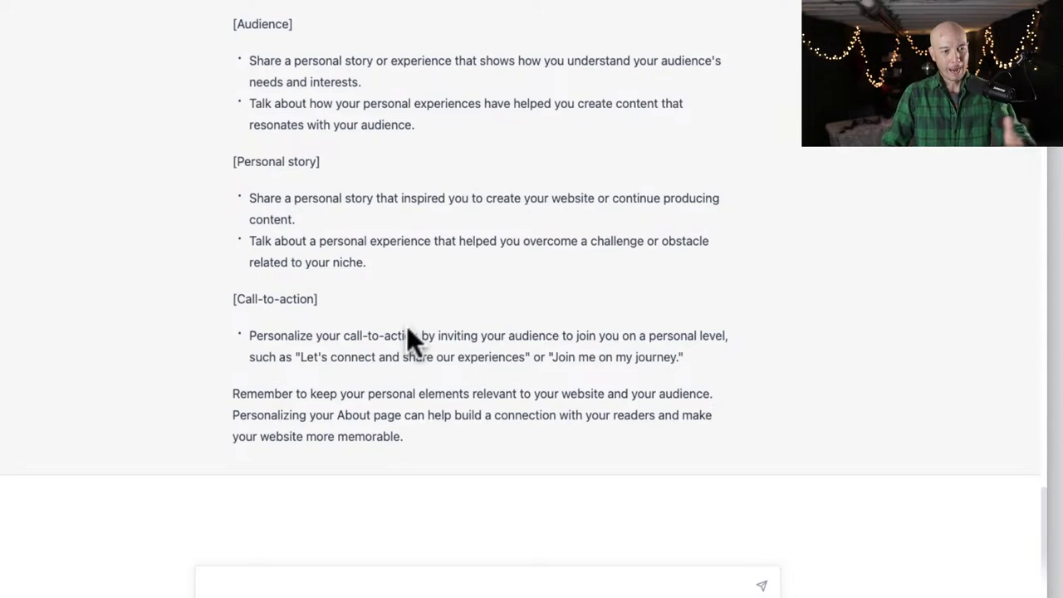
- Ask "can you provide the updated template in the style of Ferriss Bueller?" and regenerate the response
{"action": "left_click", "coordinate": [466, 588]}
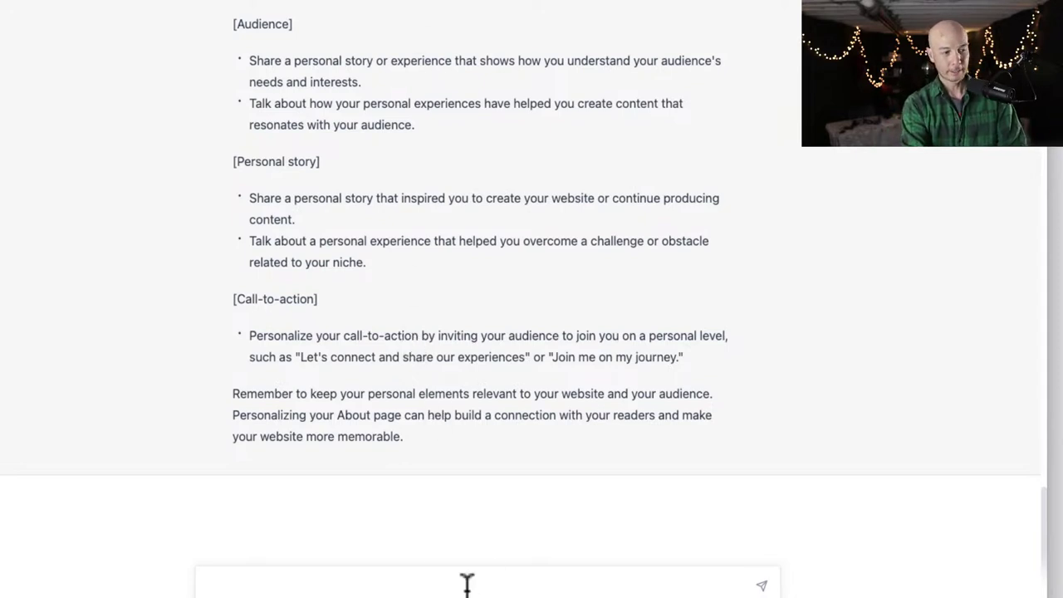
{"action": "type", "text": "can you "}
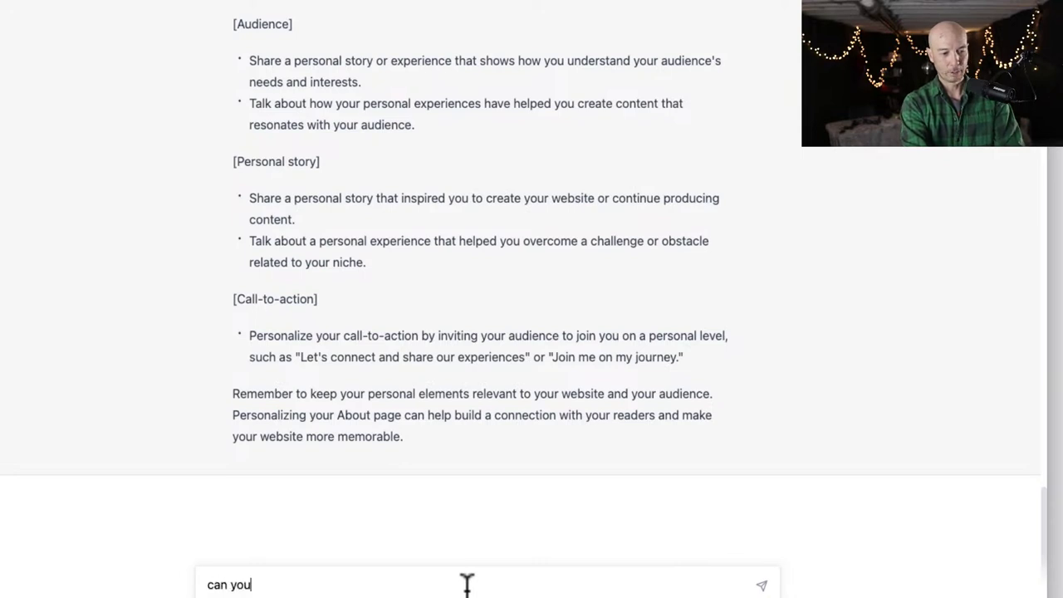
{"action": "type", "text": "provide"}
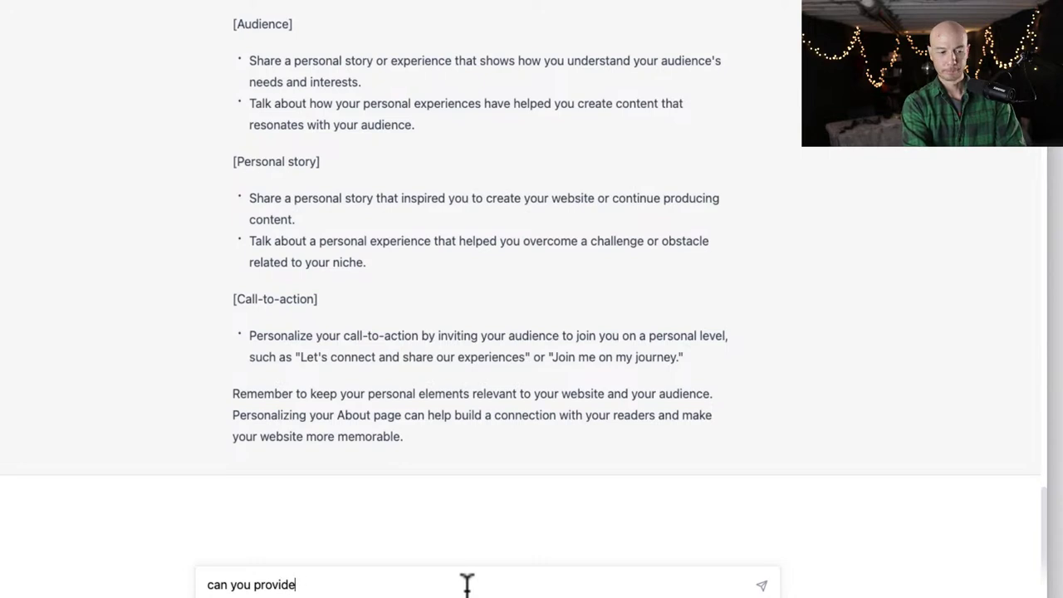
{"action": "type", "text": "o the ud"}
{"action": "key", "text": "BackSpace"}
{"action": "type", "text": "pdate"}
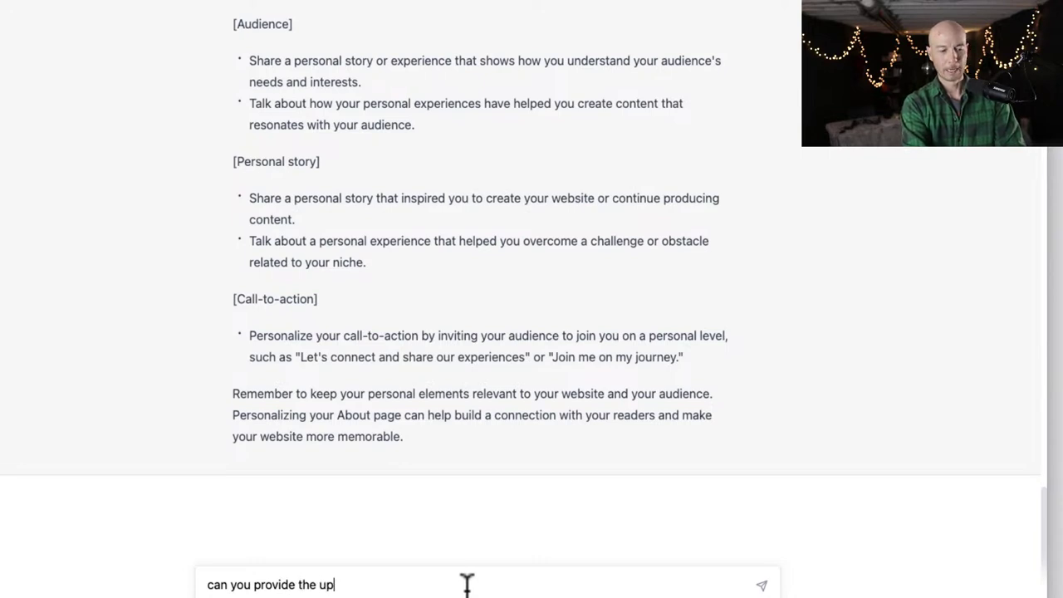
{"action": "key", "text": "BackSpace"}
{"action": "key", "text": "BackSpace"}
{"action": "type", "text": "ted"}
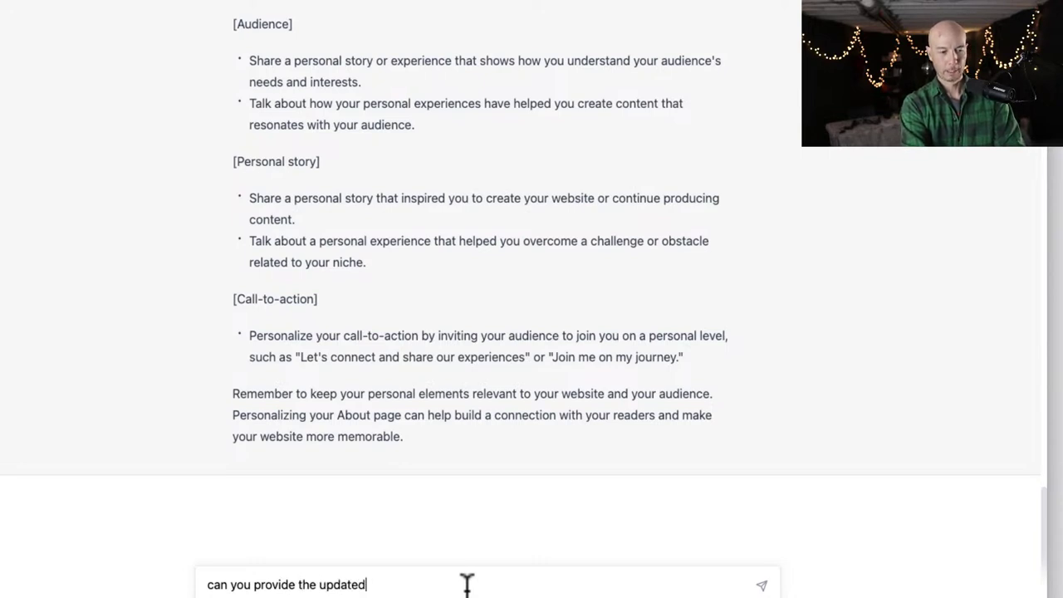
{"action": "type", "text": " templa"}
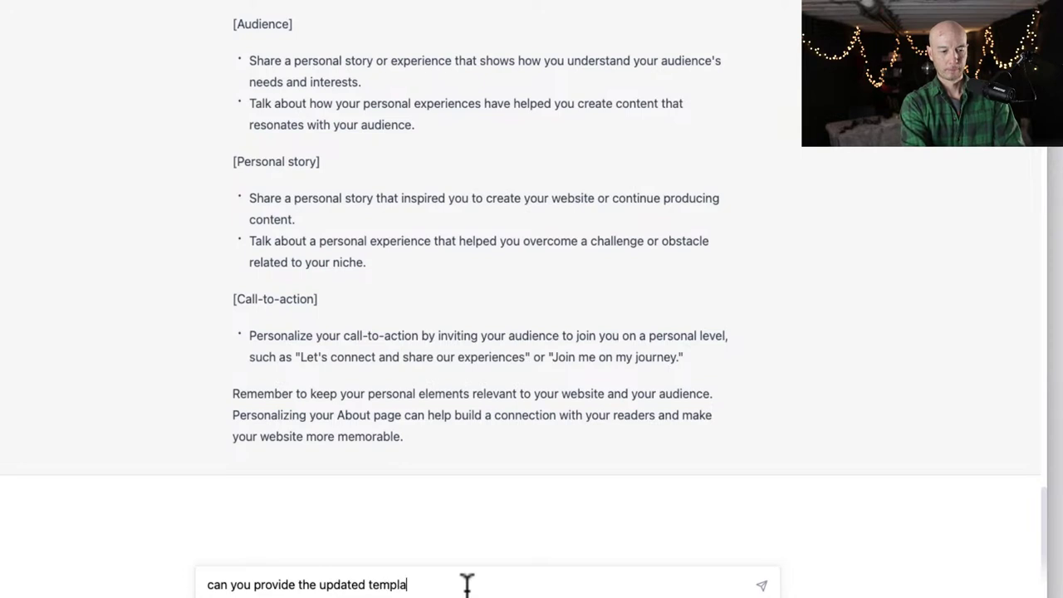
{"action": "type", "text": "te "}
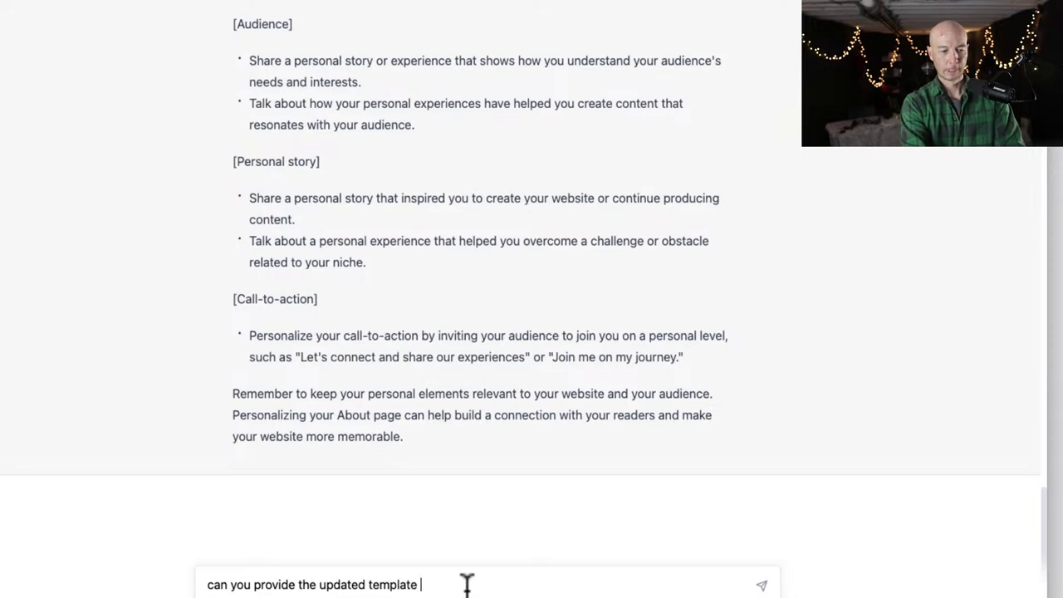
{"action": "type", "text": "in teh"}
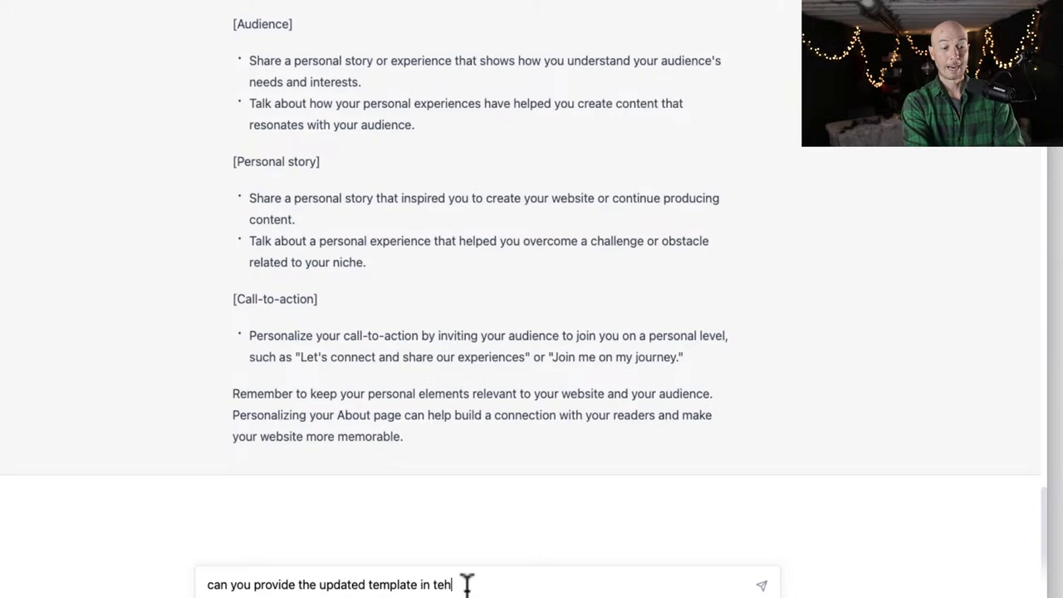
{"action": "key", "text": "BackSpace"}
{"action": "key", "text": "BackSpace"}
{"action": "type", "text": "he style of "}
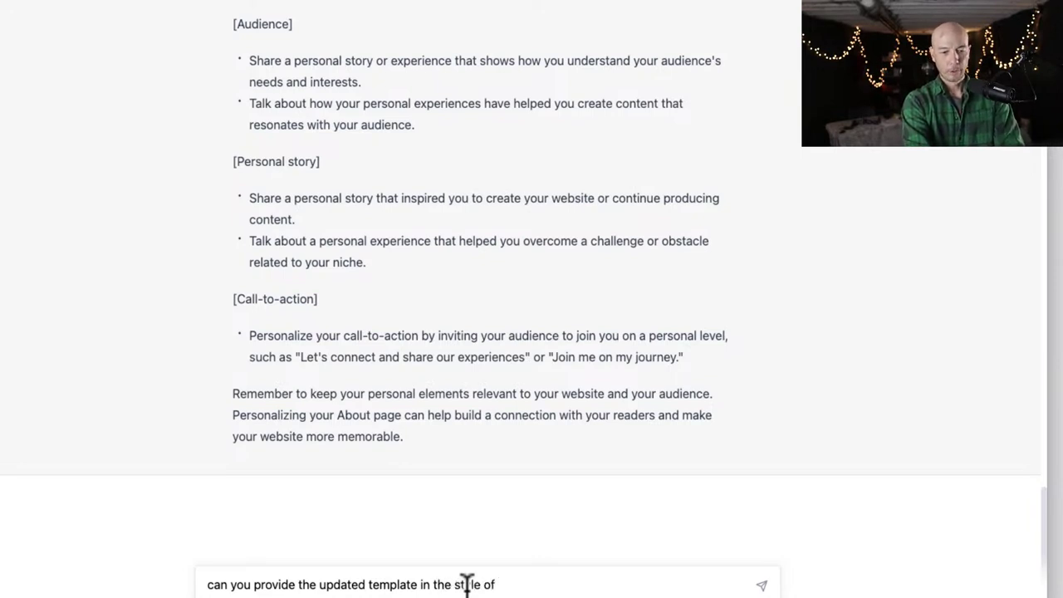
{"action": "type", "text": "FY"}
{"action": "type", "text": "erri"}
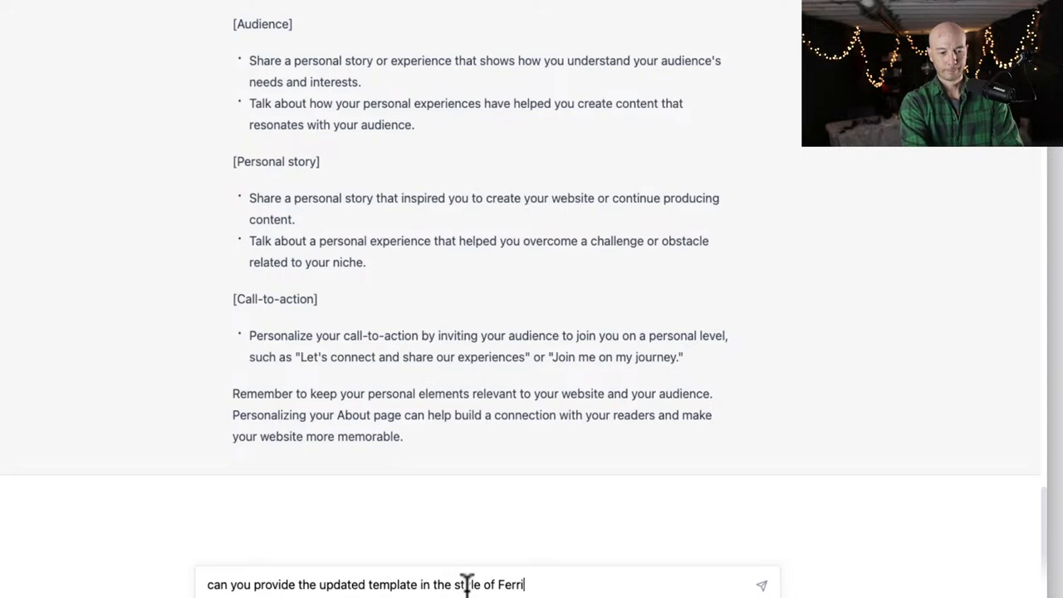
{"action": "type", "text": "ss Buel"}
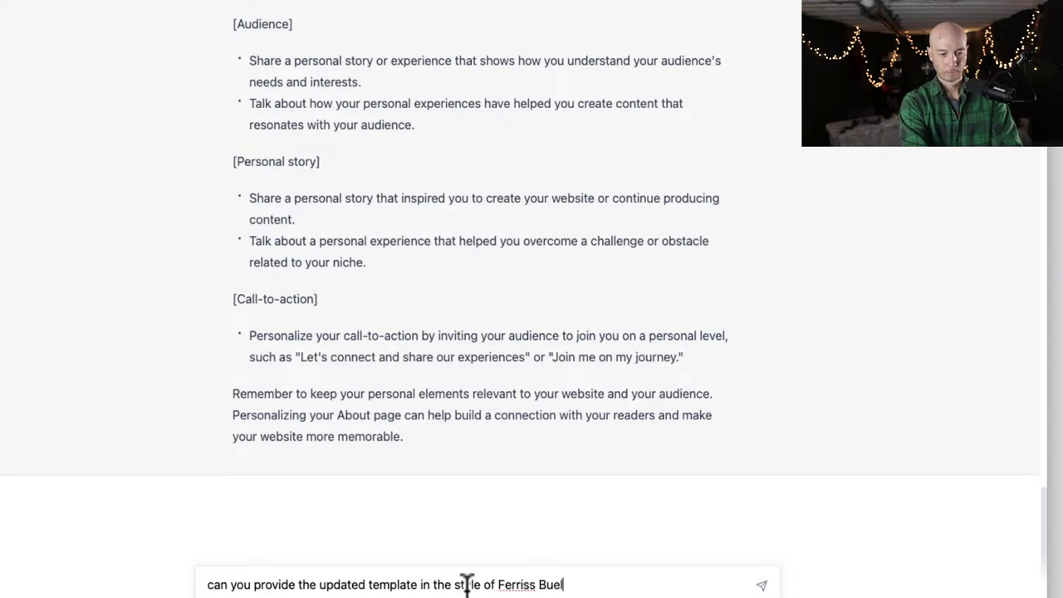
{"action": "type", "text": "ler"}
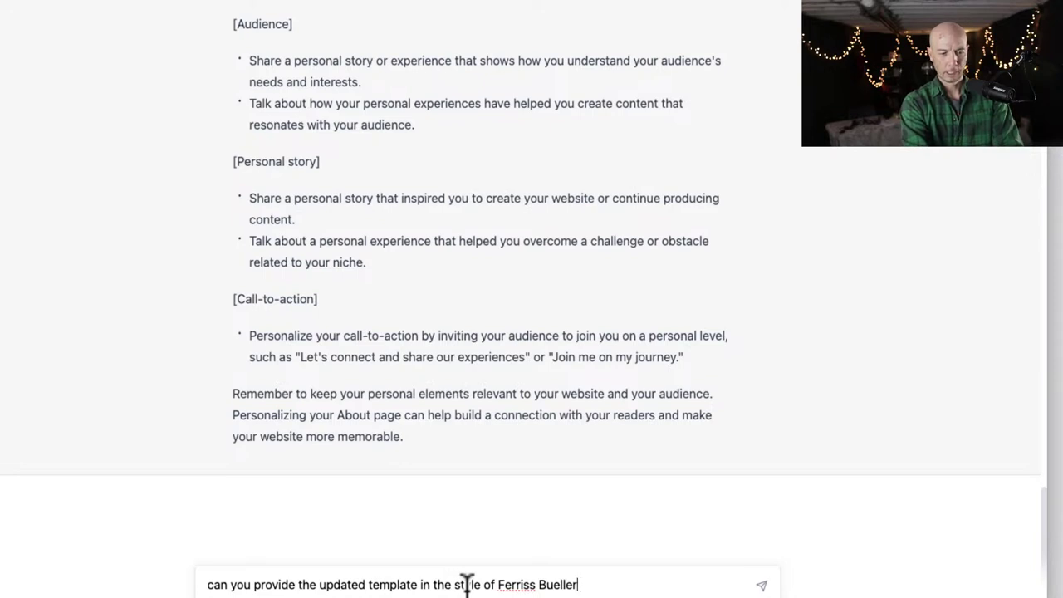
{"action": "type", "text": "?"}
{"action": "key", "text": "Return"}
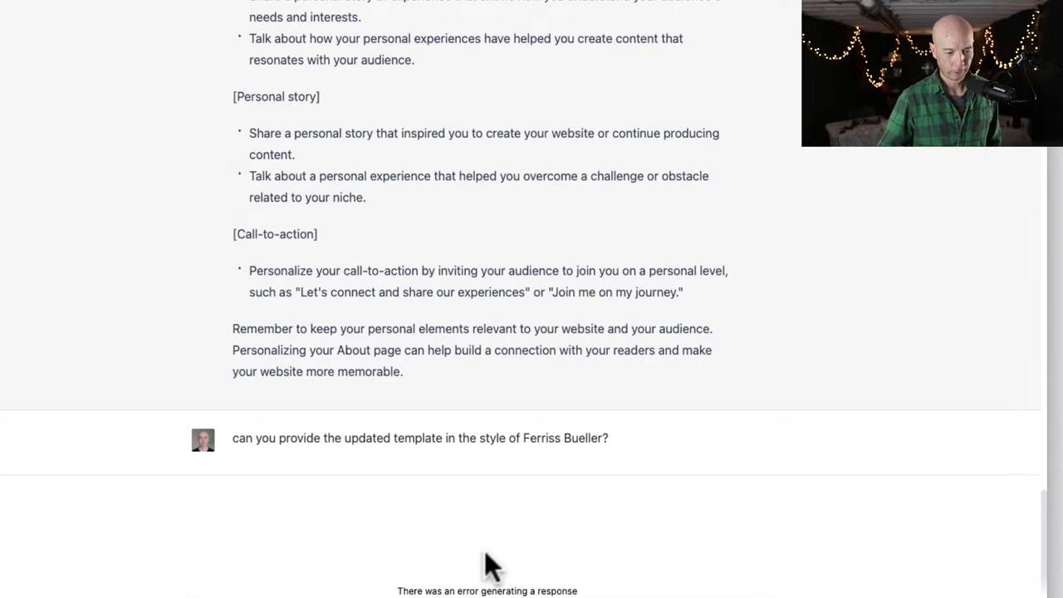
{"action": "left_click", "coordinate": [440, 461]}
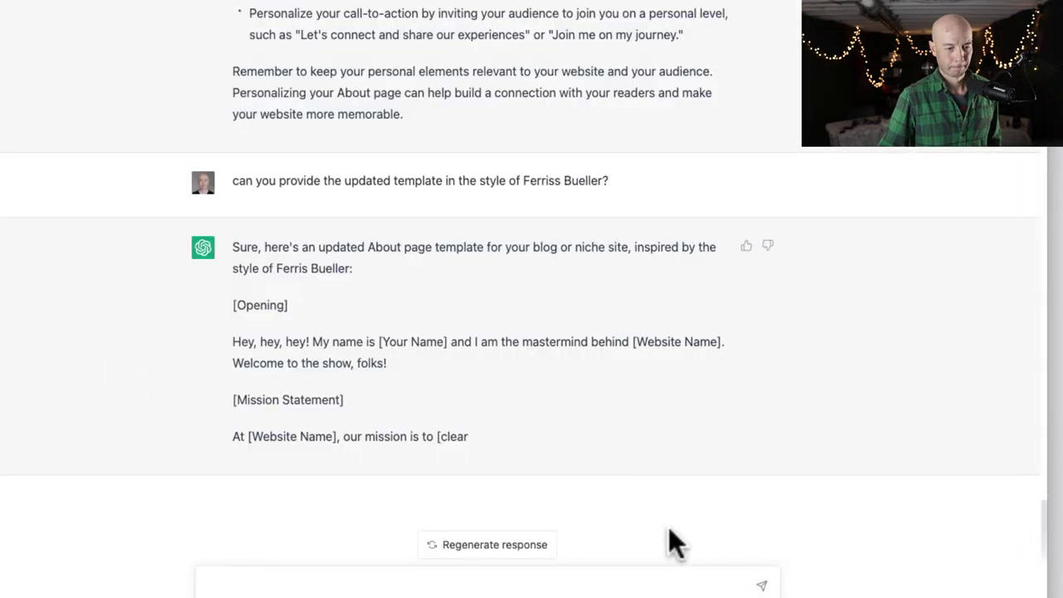
{"action": "left_click", "coordinate": [510, 545]}
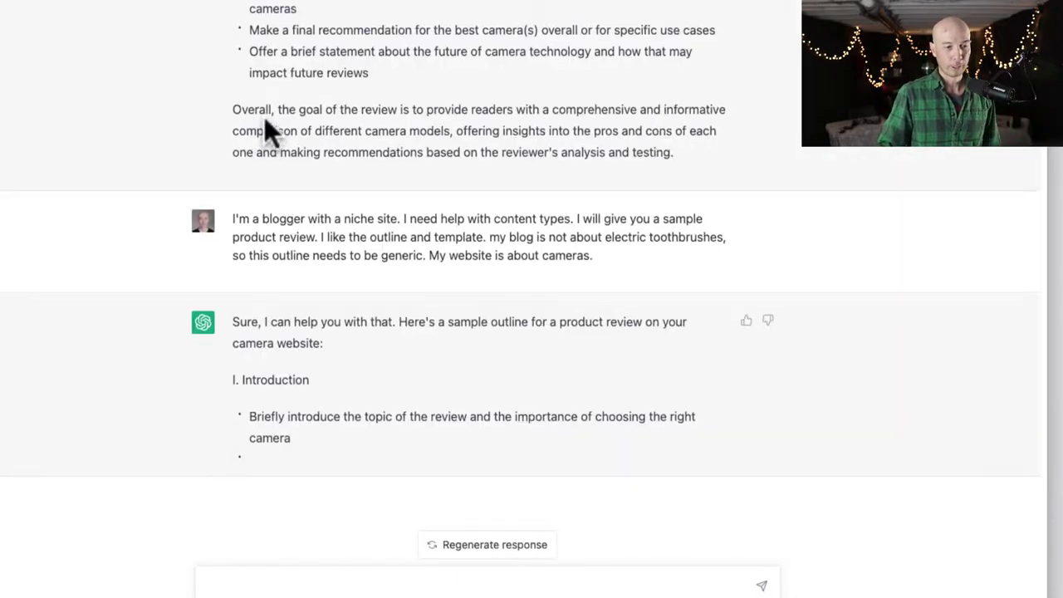
- Find the first prompt of the product review conversation and skim the source Forbes article on the best electric toothbrushes
{"action": "scroll", "coordinate": [264, 83], "scroll_direction": "down", "scroll_amount": 10}
{"action": "scroll", "coordinate": [256, 29], "scroll_direction": "up", "scroll_amount": 20}
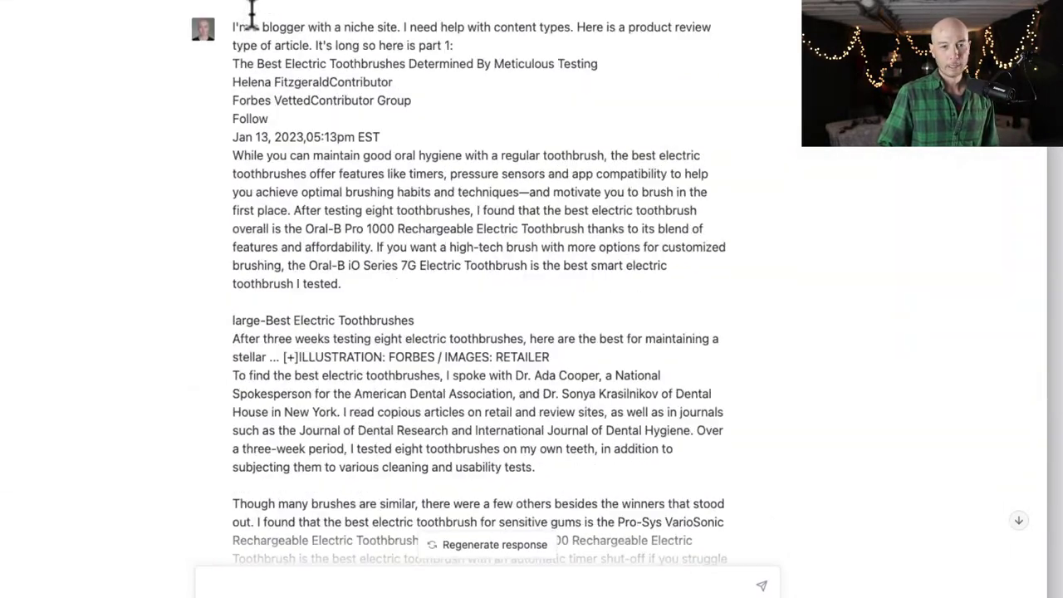
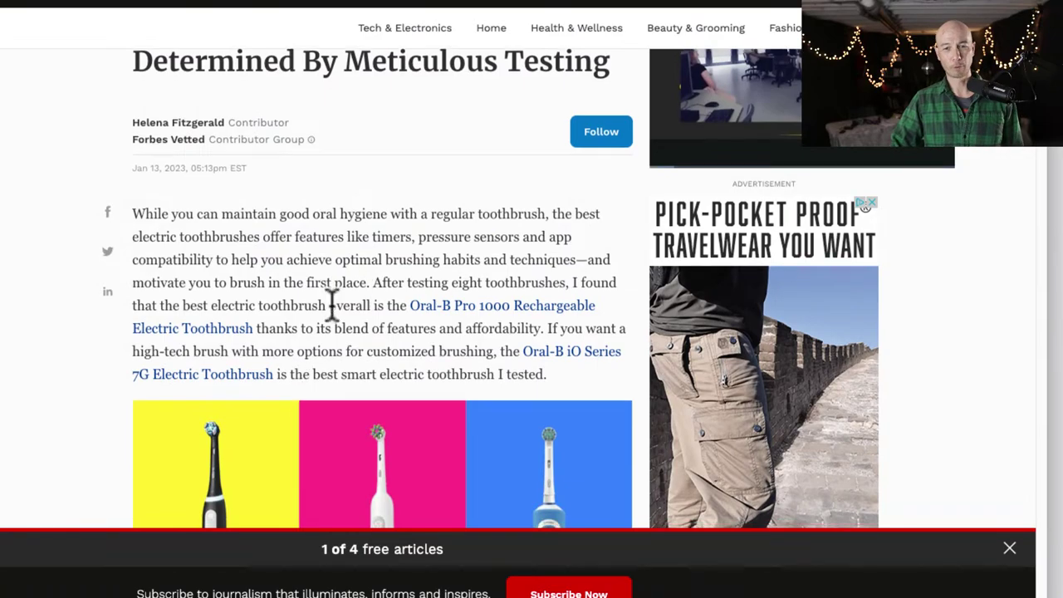
{"action": "scroll", "coordinate": [332, 303], "scroll_direction": "down", "scroll_amount": 15}
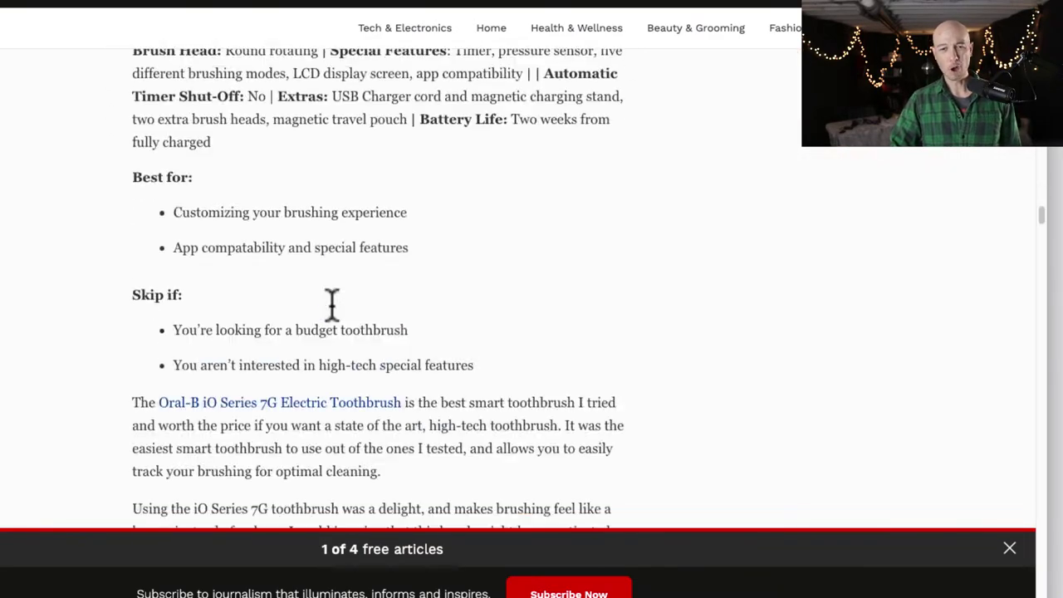
{"action": "scroll", "coordinate": [331, 304], "scroll_direction": "down", "scroll_amount": 20}
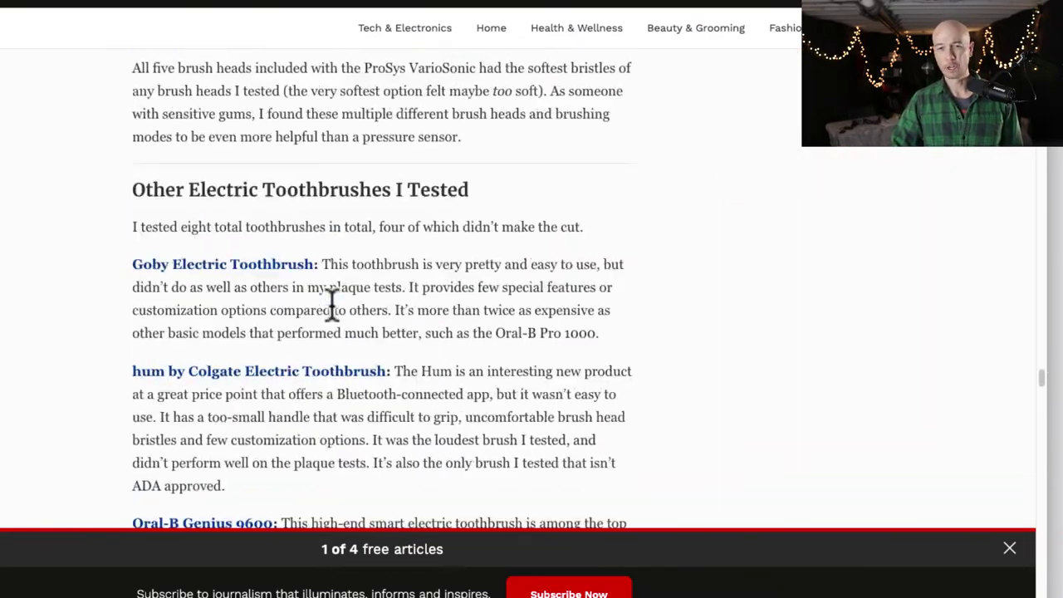
{"action": "scroll", "coordinate": [332, 304], "scroll_direction": "down", "scroll_amount": 5}
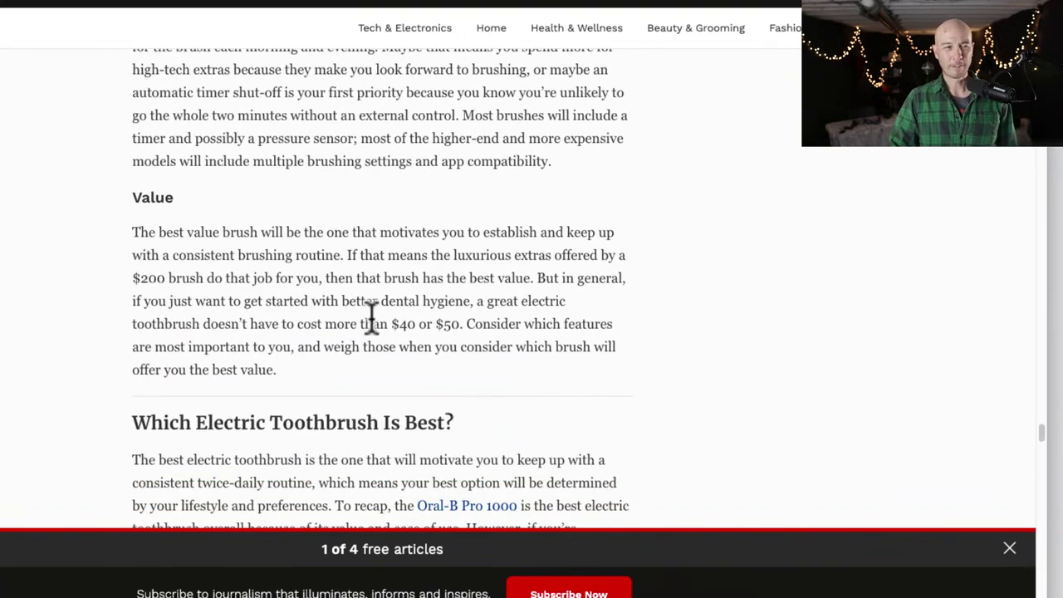
{"action": "scroll", "coordinate": [373, 315], "scroll_direction": "down", "scroll_amount": 10}
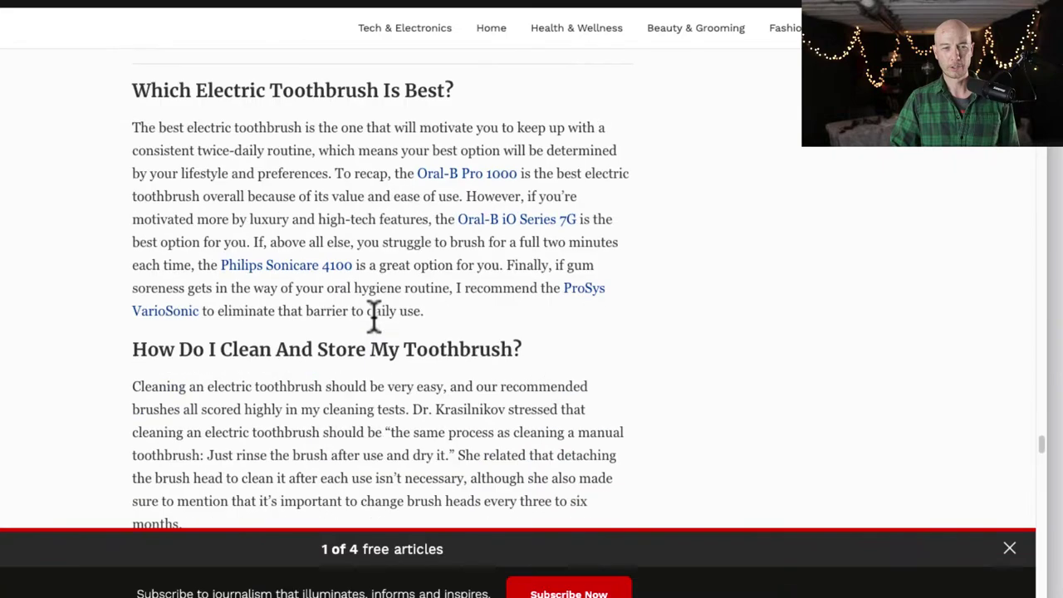
{"action": "scroll", "coordinate": [369, 318], "scroll_direction": "down", "scroll_amount": 5}
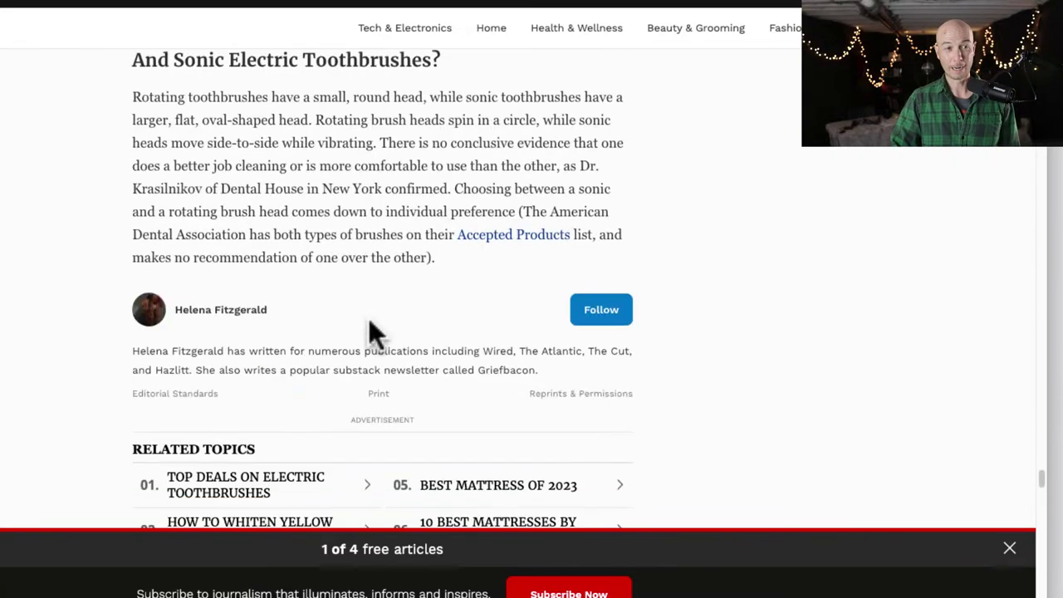
{"action": "scroll", "coordinate": [369, 318], "scroll_direction": "up", "scroll_amount": 9}
{"action": "scroll", "coordinate": [368, 318], "scroll_direction": "up", "scroll_amount": 20}
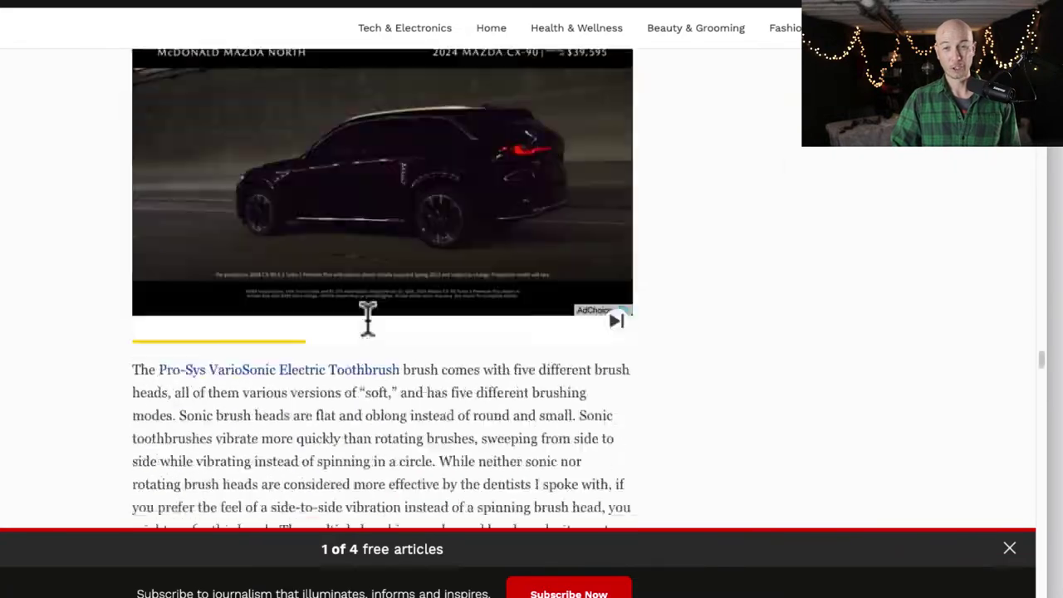
{"action": "scroll", "coordinate": [368, 320], "scroll_direction": "up", "scroll_amount": 15}
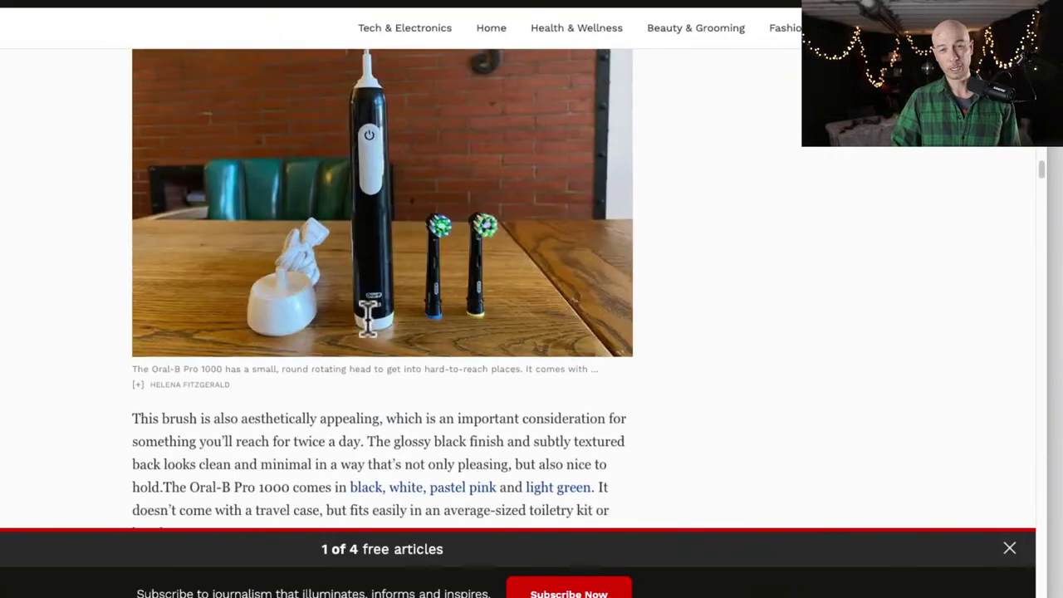
{"action": "scroll", "coordinate": [369, 316], "scroll_direction": "up", "scroll_amount": 15}
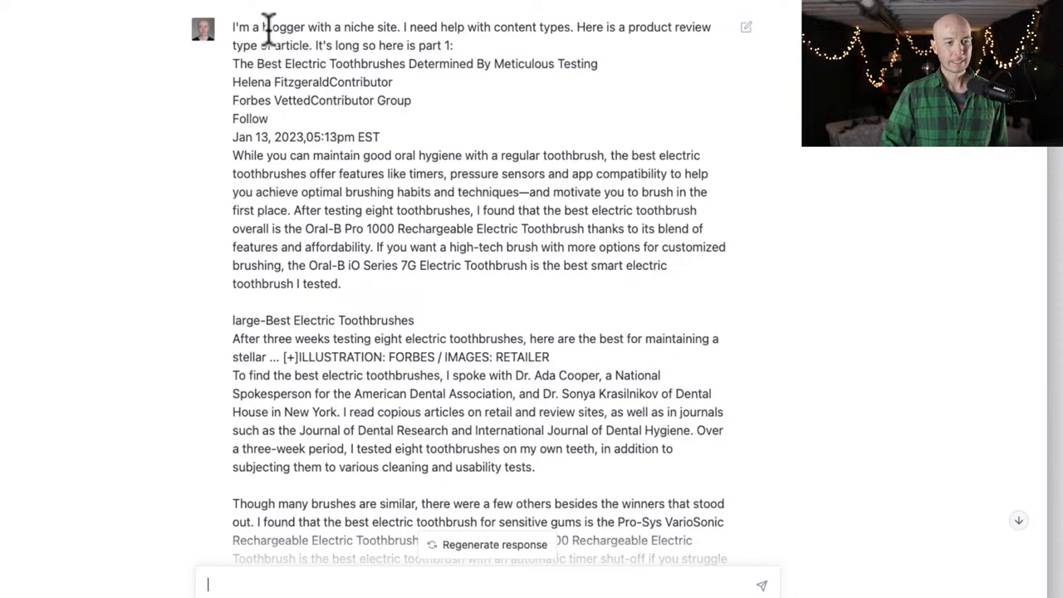
- Highlight the part 1 prompt's introduction and article title, and check the testing section before "Best Electric Toothbrush Overall" in the Forbes article
{"action": "left_click_drag", "start_coordinate": [250, 27], "coordinate": [586, 40]}
{"action": "left_click", "coordinate": [430, 45]}
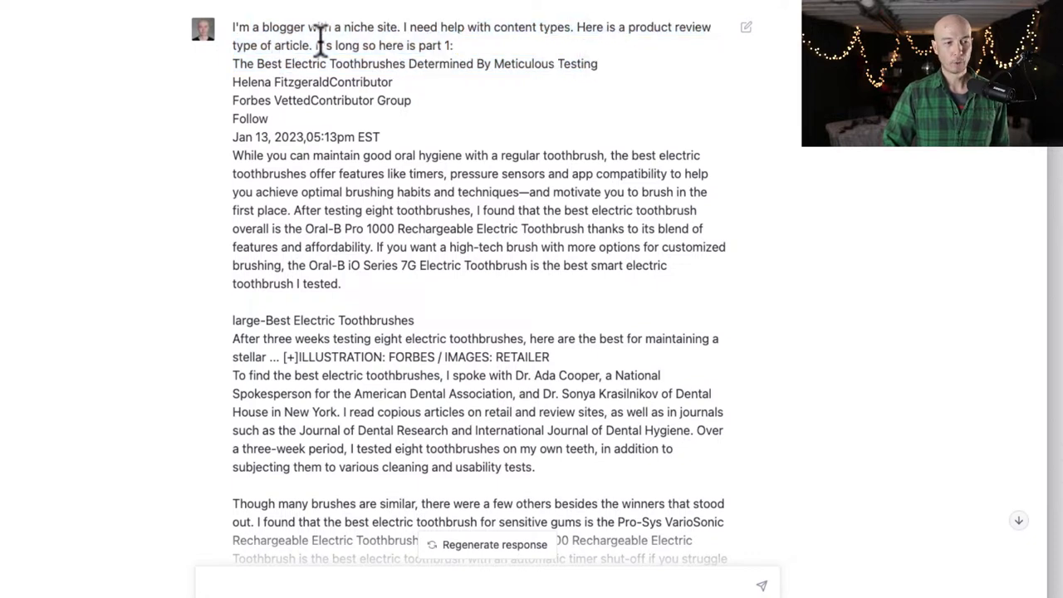
{"action": "left_click_drag", "start_coordinate": [314, 45], "coordinate": [458, 43]}
{"action": "left_click", "coordinate": [462, 78]}
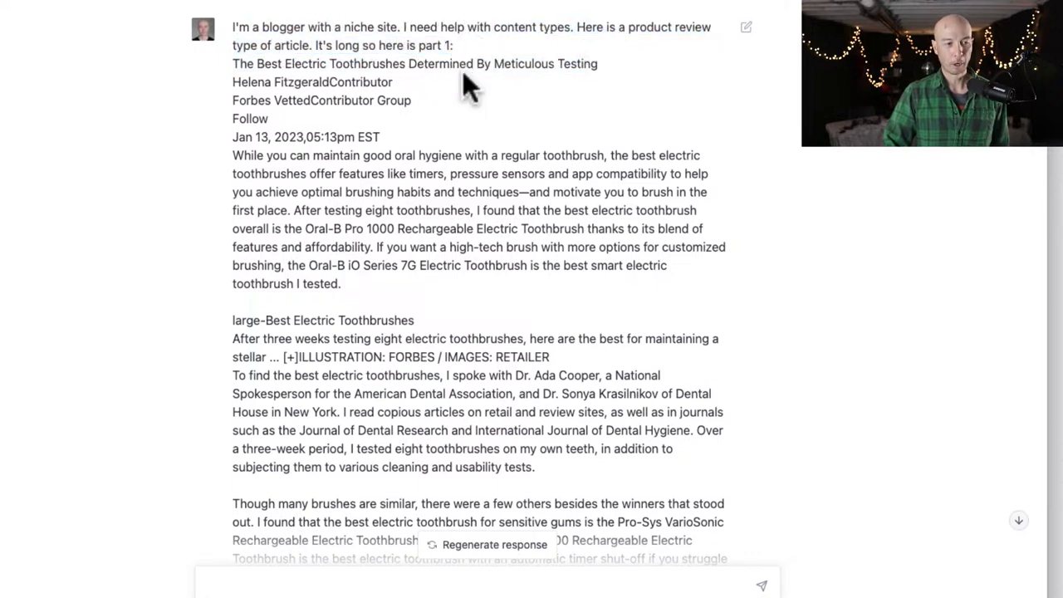
{"action": "left_click_drag", "start_coordinate": [234, 64], "coordinate": [518, 64]}
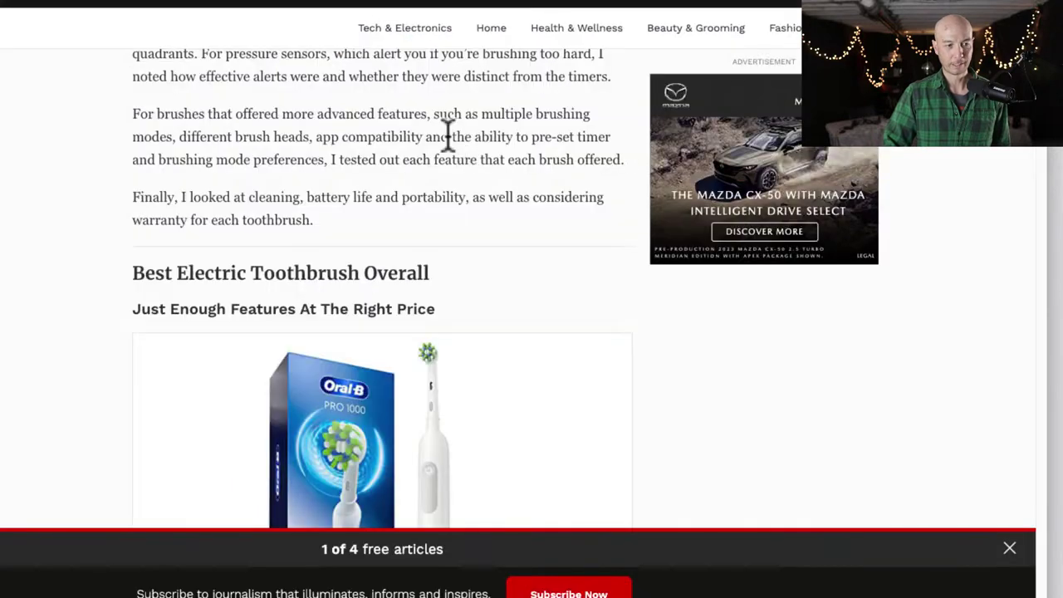
{"action": "scroll", "coordinate": [443, 135], "scroll_direction": "up", "scroll_amount": 10}
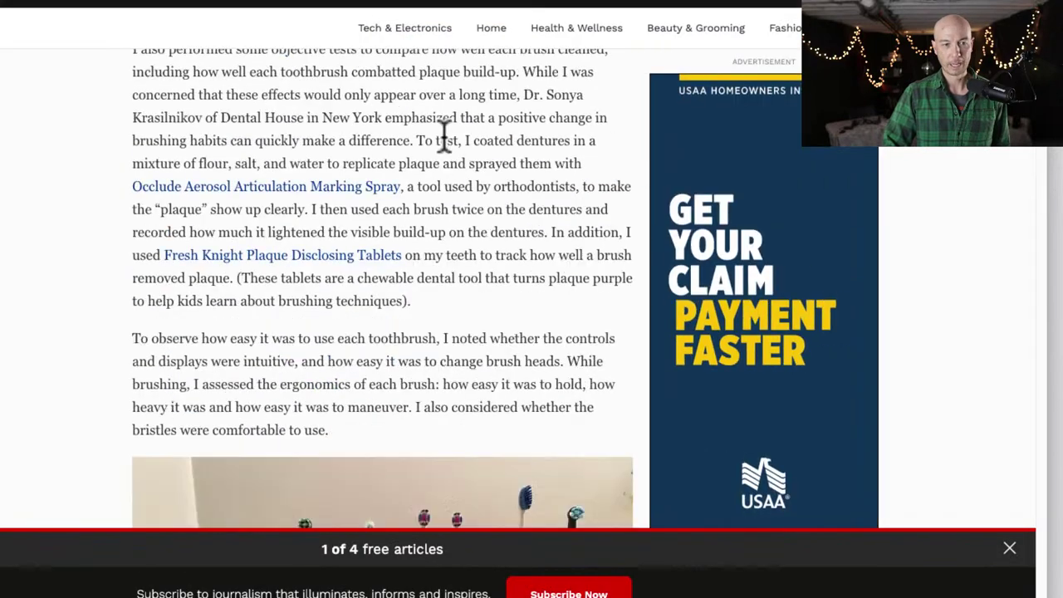
{"action": "scroll", "coordinate": [443, 135], "scroll_direction": "down", "scroll_amount": 5}
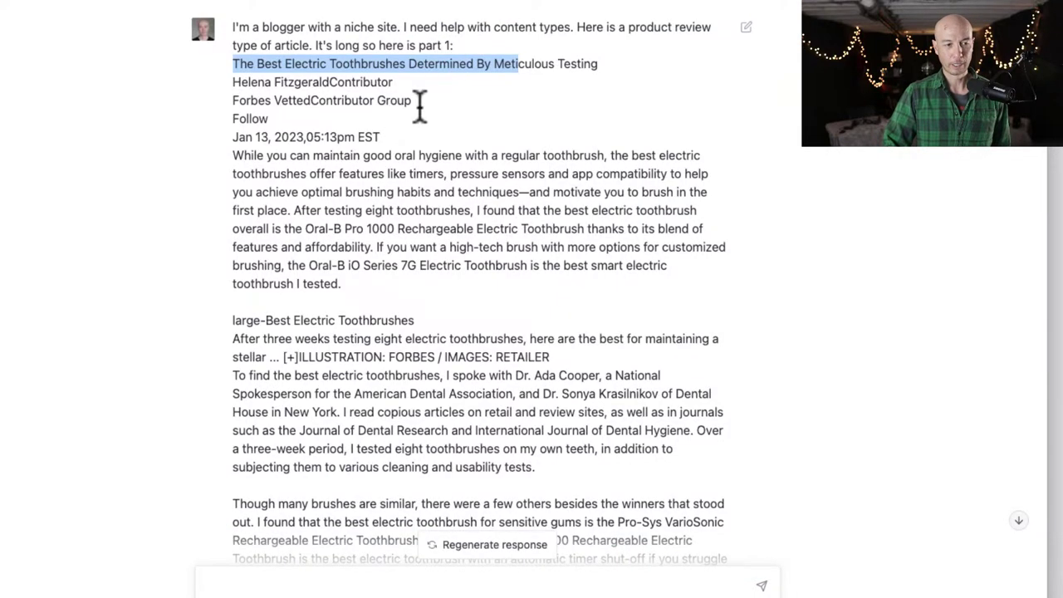
- Look through the rest of the part 1 prompt and highlight ChatGPT's reply suggesting other article types
{"action": "scroll", "coordinate": [417, 105], "scroll_direction": "down", "scroll_amount": 20}
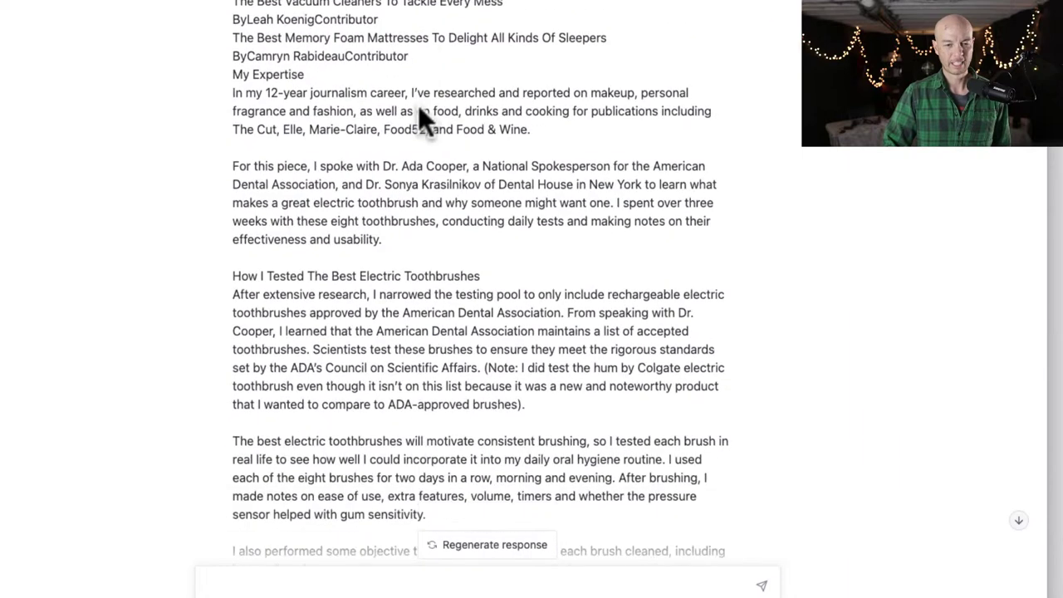
{"action": "scroll", "coordinate": [418, 106], "scroll_direction": "down", "scroll_amount": 5}
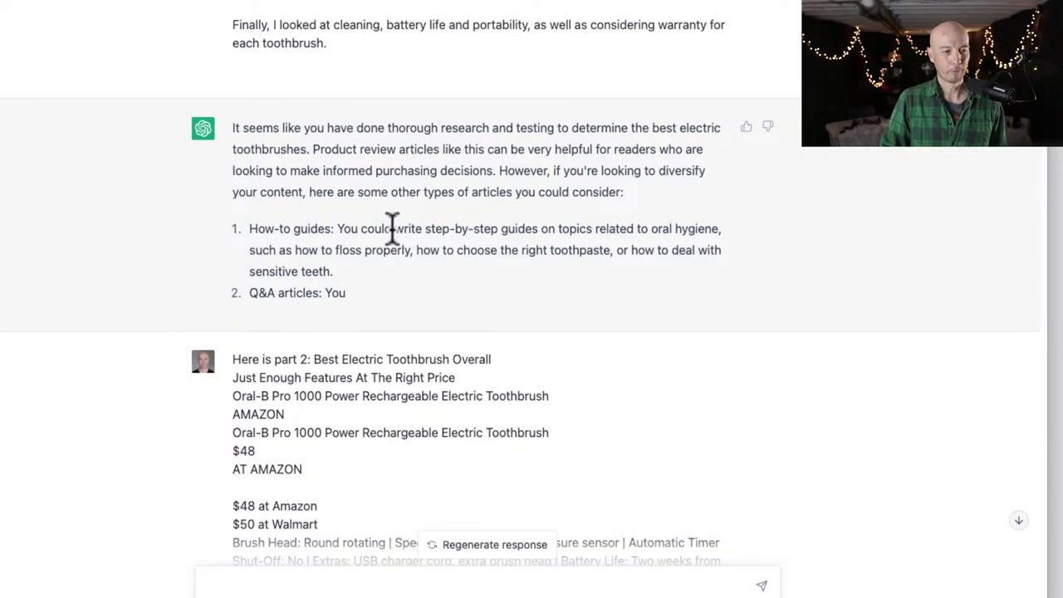
{"action": "left_click_drag", "start_coordinate": [368, 291], "coordinate": [302, 178]}
- Review the part 2 and part 3 prompts, highlighting the start of part 2 and the line "I want to give you part 3 first:"
{"action": "scroll", "coordinate": [405, 174], "scroll_direction": "down", "scroll_amount": 3}
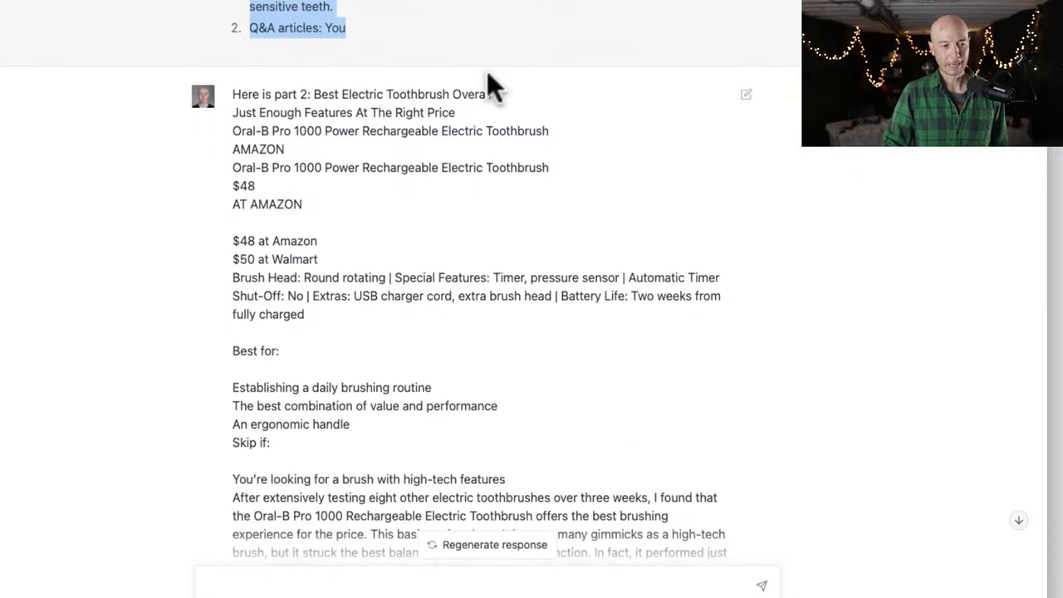
{"action": "left_click", "coordinate": [317, 93]}
{"action": "left_click_drag", "start_coordinate": [315, 93], "coordinate": [370, 150]}
{"action": "scroll", "coordinate": [379, 166], "scroll_direction": "down", "scroll_amount": 20}
{"action": "scroll", "coordinate": [378, 157], "scroll_direction": "down", "scroll_amount": 15}
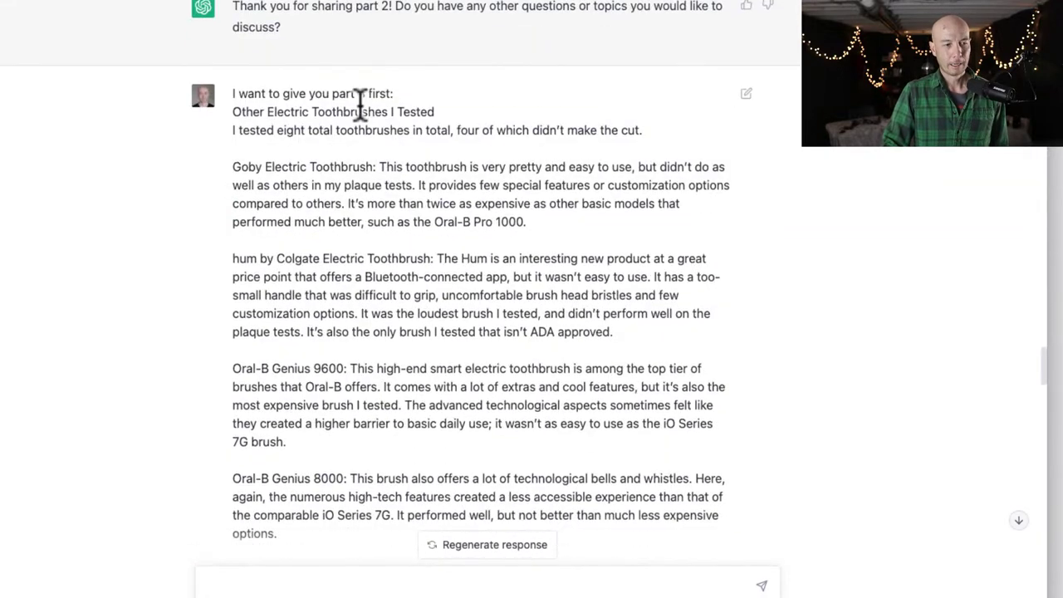
{"action": "triple_click", "coordinate": [296, 94]}
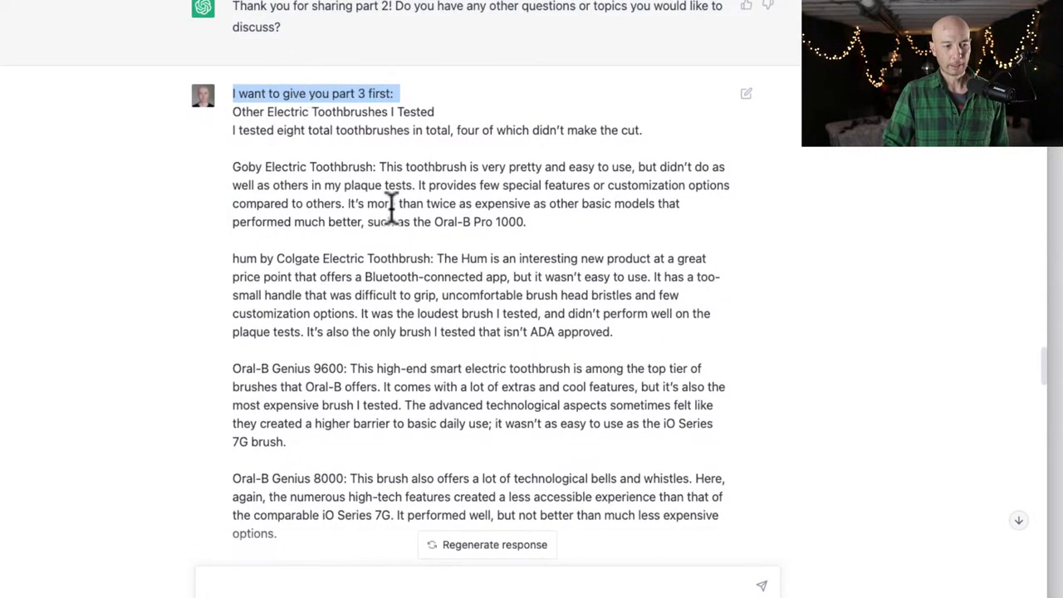
- Find the prompt requesting a generic product review outline and highlight its request, "electric toothbrushes" and "My website is about cameras."
{"action": "scroll", "coordinate": [425, 210], "scroll_direction": "down", "scroll_amount": 15}
{"action": "scroll", "coordinate": [428, 216], "scroll_direction": "down", "scroll_amount": 10}
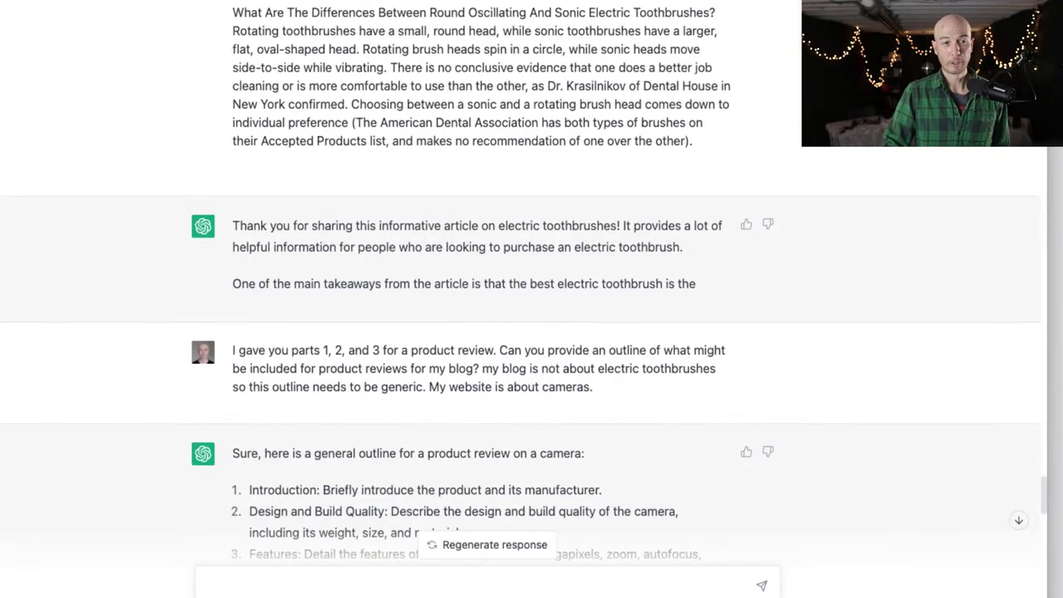
{"action": "scroll", "coordinate": [530, 145], "scroll_direction": "down", "scroll_amount": 4}
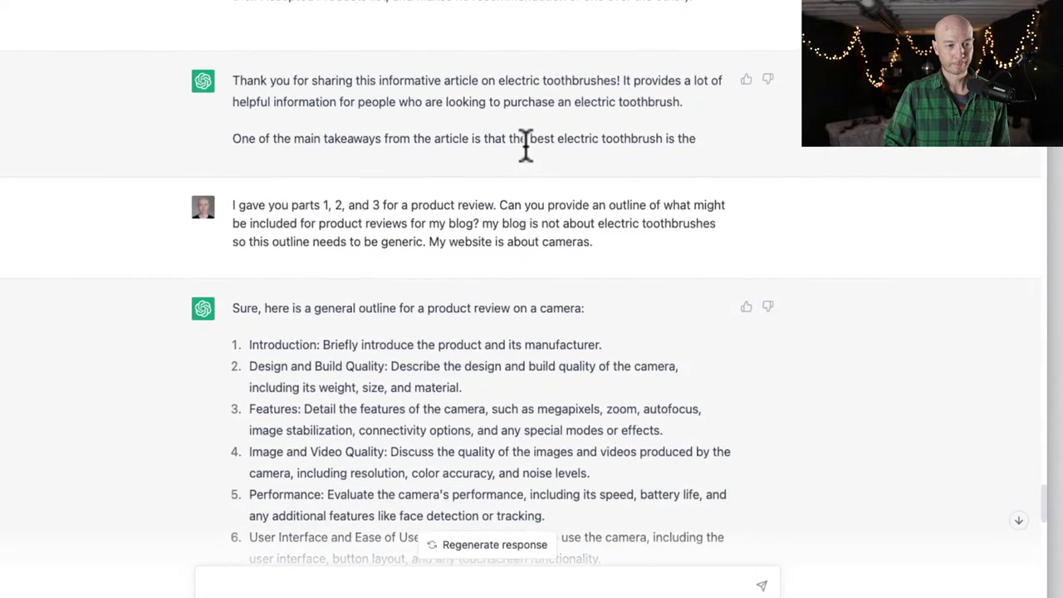
{"action": "scroll", "coordinate": [526, 145], "scroll_direction": "down", "scroll_amount": 6}
{"action": "scroll", "coordinate": [526, 147], "scroll_direction": "up", "scroll_amount": 2}
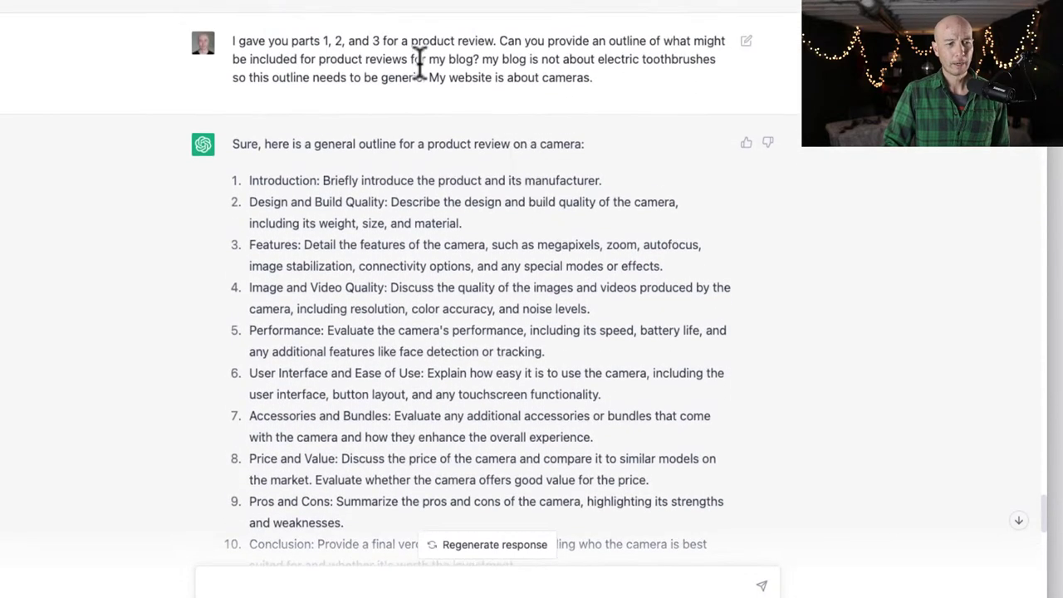
{"action": "left_click", "coordinate": [241, 40]}
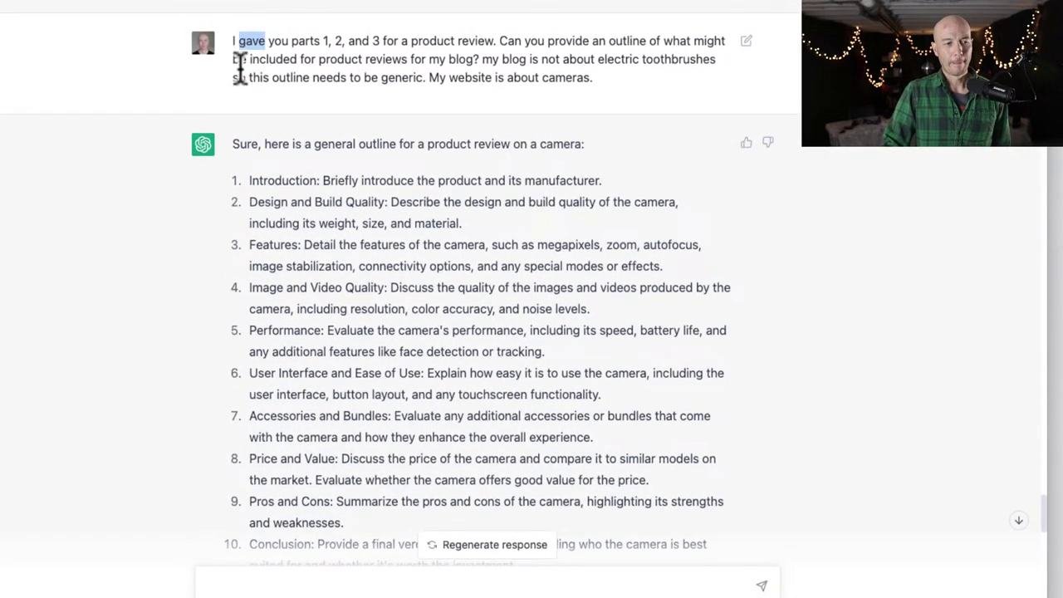
{"action": "left_click_drag", "start_coordinate": [234, 41], "coordinate": [625, 57]}
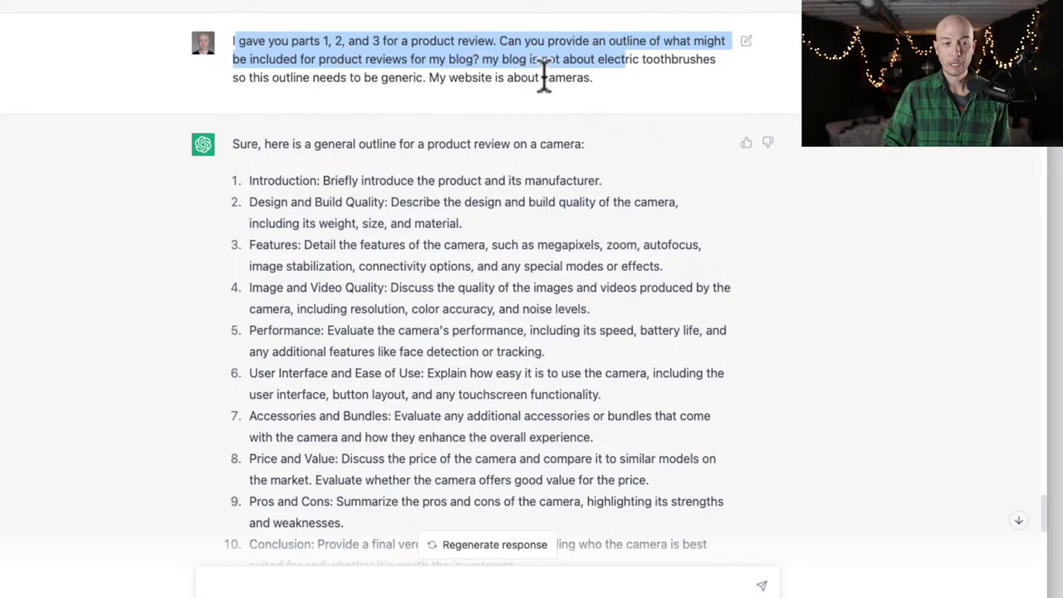
{"action": "left_click_drag", "start_coordinate": [622, 59], "coordinate": [656, 50]}
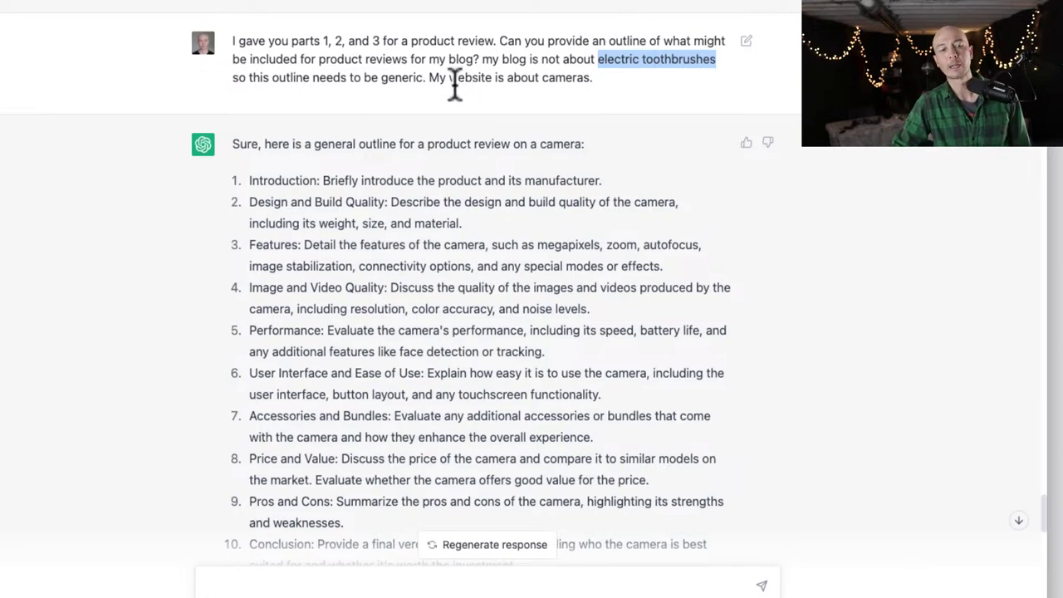
{"action": "left_click_drag", "start_coordinate": [428, 78], "coordinate": [622, 87]}
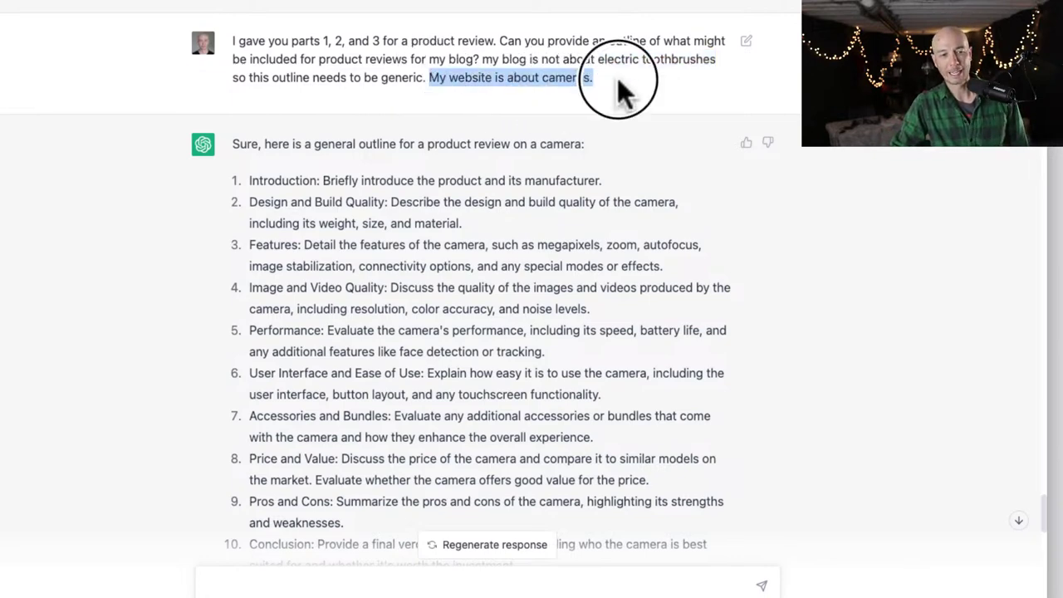
{"action": "left_click", "coordinate": [618, 77]}
- Highlight the general camera review outline in ChatGPT's reply, from Introduction to Conclusion
{"action": "scroll", "coordinate": [604, 106], "scroll_direction": "down", "scroll_amount": 2}
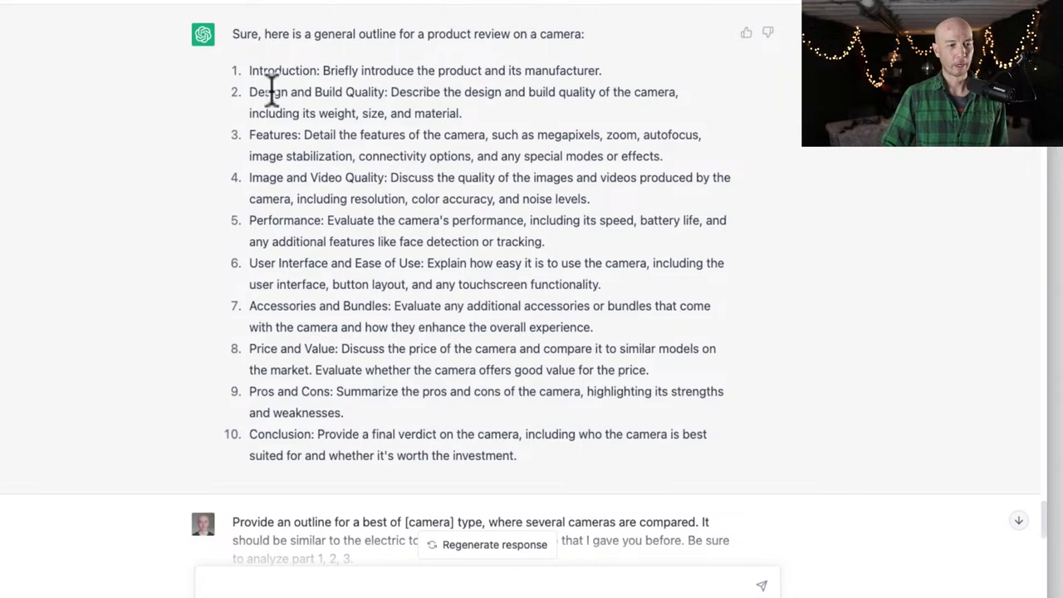
{"action": "left_click_drag", "start_coordinate": [243, 70], "coordinate": [587, 425]}
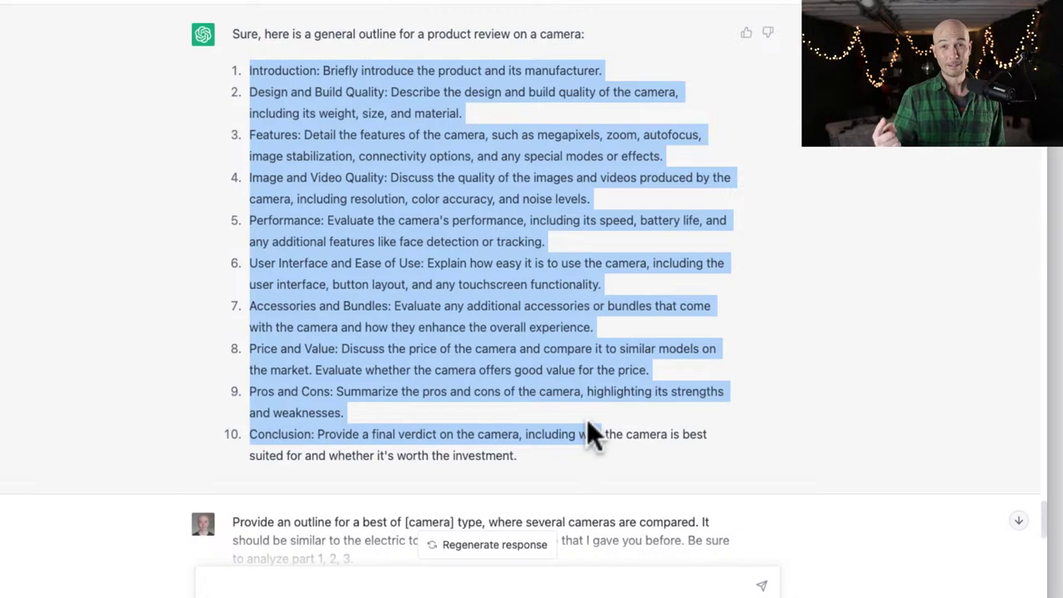
{"action": "scroll", "coordinate": [584, 397], "scroll_direction": "down", "scroll_amount": 1}
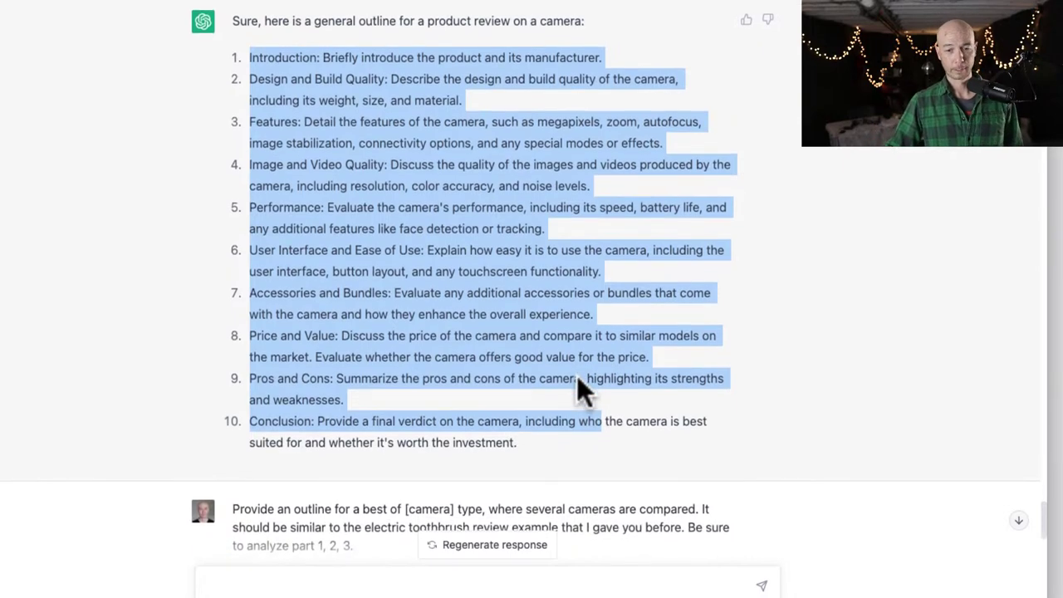
- Examine the prompt for a best-of camera comparison outline, highlighting "electric toothbrush review" and the mention of parts 1, 2, 3
{"action": "scroll", "coordinate": [582, 387], "scroll_direction": "down", "scroll_amount": 5}
{"action": "scroll", "coordinate": [565, 316], "scroll_direction": "down", "scroll_amount": 3}
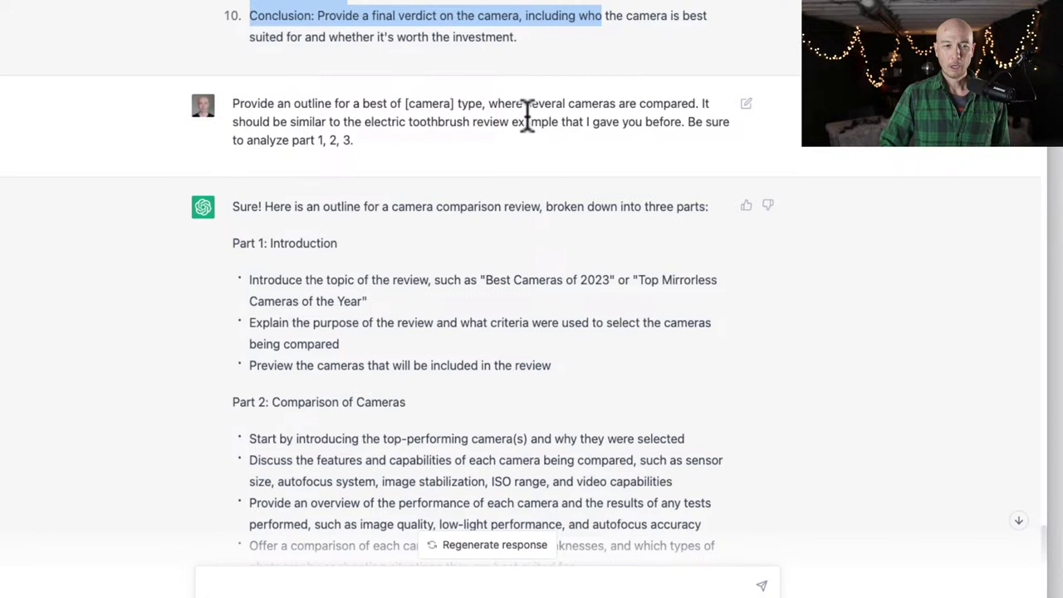
{"action": "left_click", "coordinate": [466, 143]}
{"action": "left_click", "coordinate": [410, 128]}
{"action": "left_click_drag", "start_coordinate": [410, 129], "coordinate": [470, 126]}
{"action": "left_click_drag", "start_coordinate": [383, 125], "coordinate": [484, 130]}
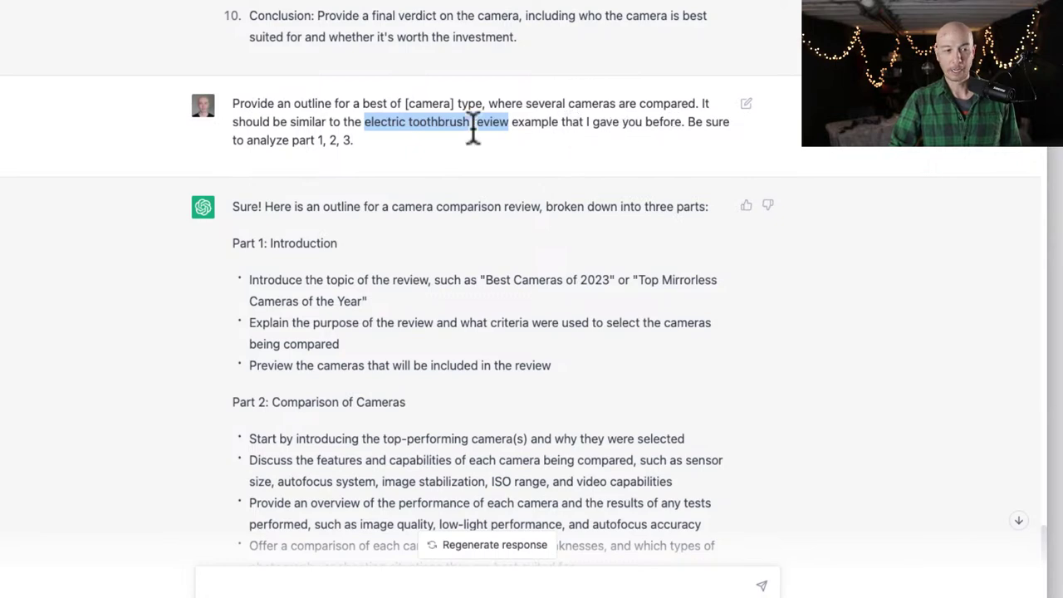
{"action": "left_click_drag", "start_coordinate": [357, 143], "coordinate": [276, 140]}
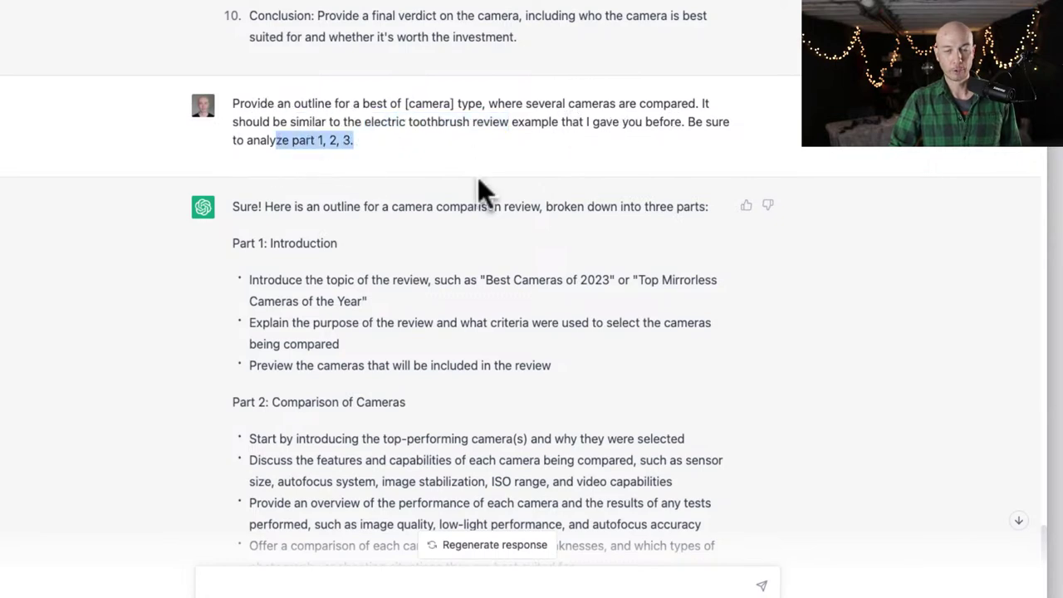
- Review "Part 1: Introduction" of the camera comparison outline, highlighting its heading and its points on topic, purpose and criteria, and camera preview
{"action": "scroll", "coordinate": [464, 153], "scroll_direction": "down", "scroll_amount": 2}
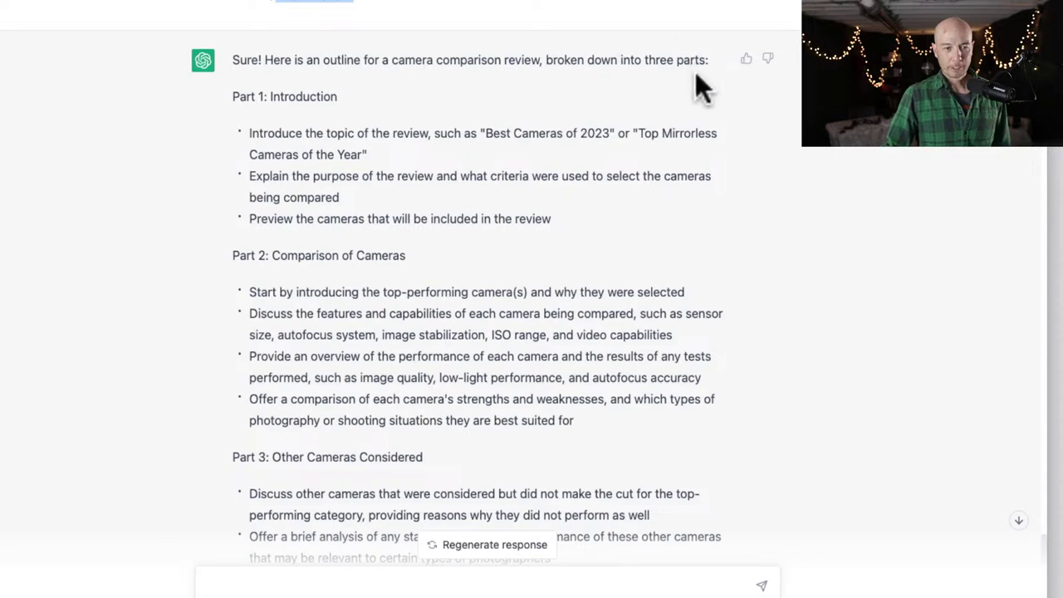
{"action": "left_click", "coordinate": [287, 91]}
{"action": "double_click", "coordinate": [286, 97]}
{"action": "scroll", "coordinate": [346, 180], "scroll_direction": "down", "scroll_amount": 1}
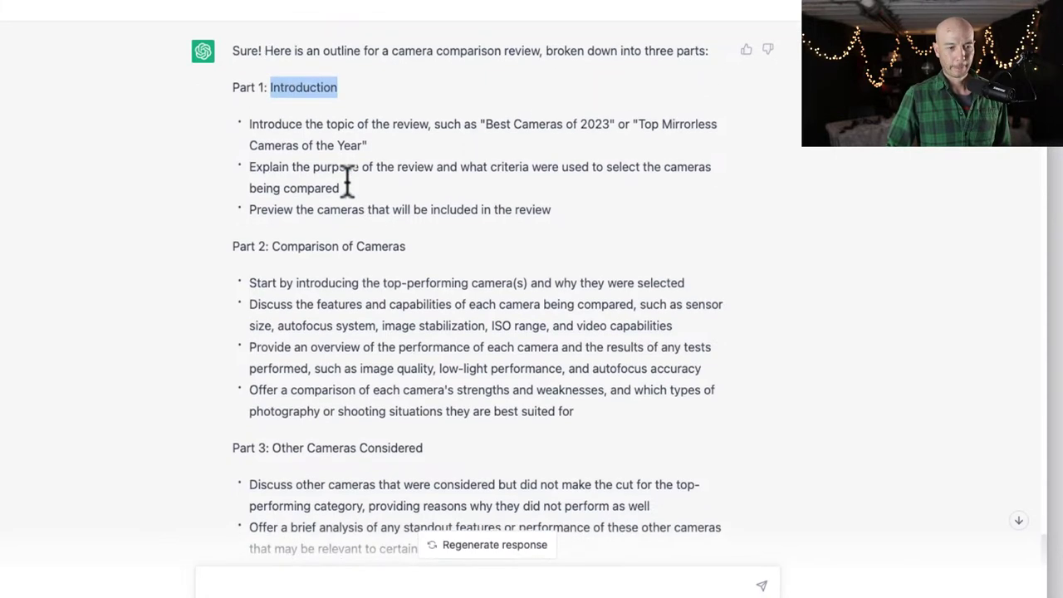
{"action": "left_click_drag", "start_coordinate": [294, 98], "coordinate": [611, 98]}
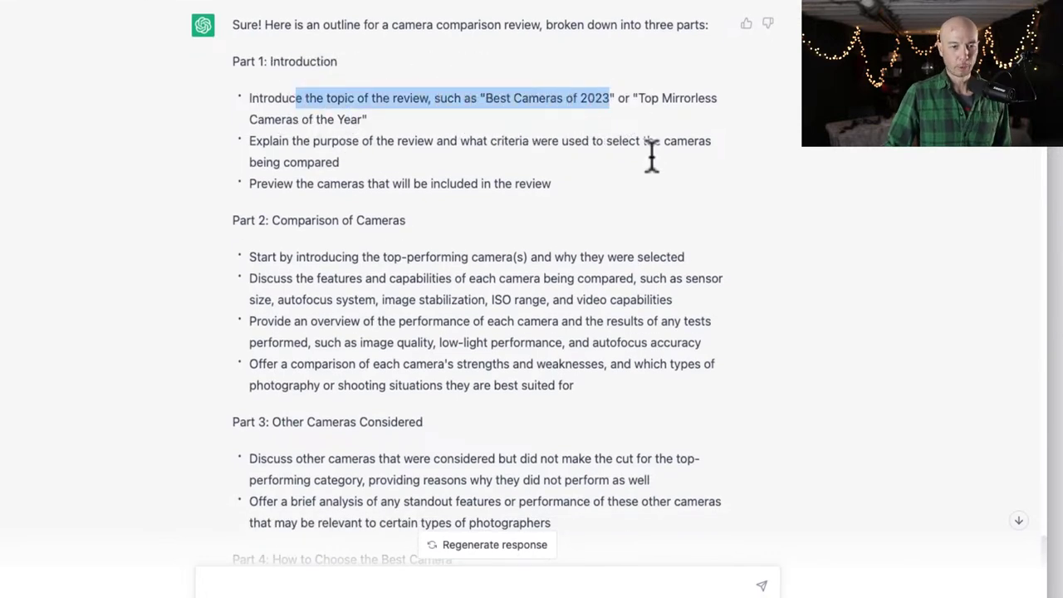
{"action": "left_click", "coordinate": [646, 125]}
{"action": "left_click_drag", "start_coordinate": [343, 164], "coordinate": [257, 138]}
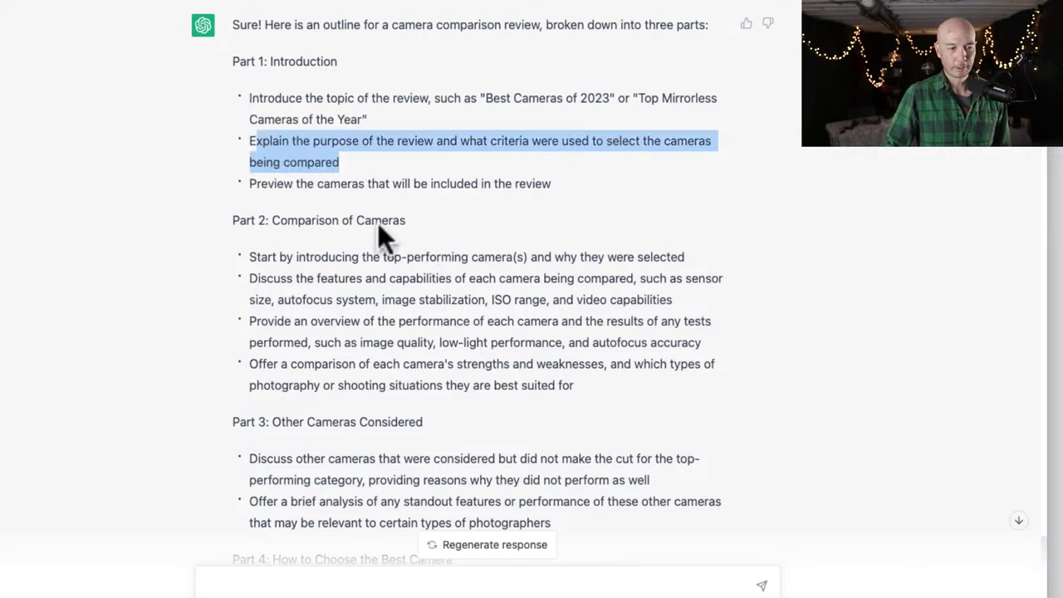
{"action": "left_click", "coordinate": [292, 189]}
{"action": "left_click_drag", "start_coordinate": [316, 186], "coordinate": [296, 189]}
{"action": "triple_click", "coordinate": [295, 187]}
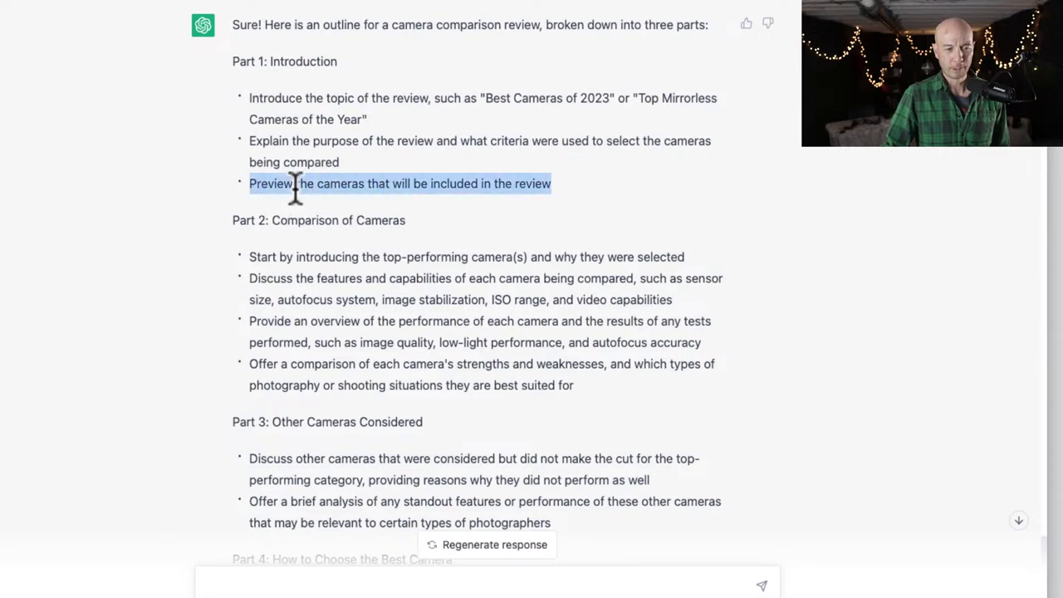
- Review "Part 2: Comparison of Cameras", highlighting the points on top performers, features, performance overview, and strengths and weaknesses
{"action": "scroll", "coordinate": [415, 296], "scroll_direction": "down", "scroll_amount": 4}
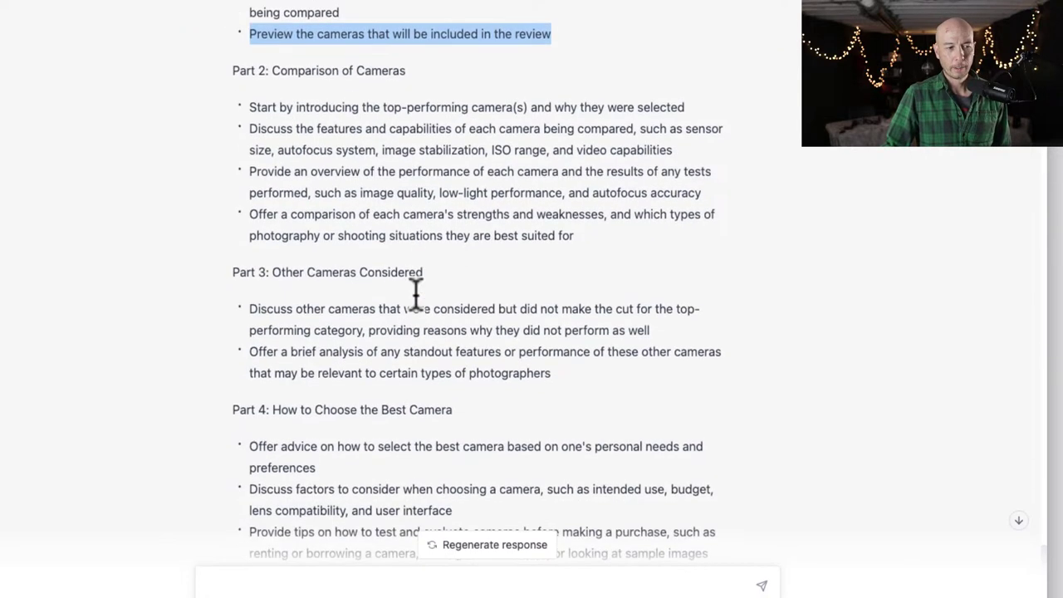
{"action": "left_click", "coordinate": [259, 67]}
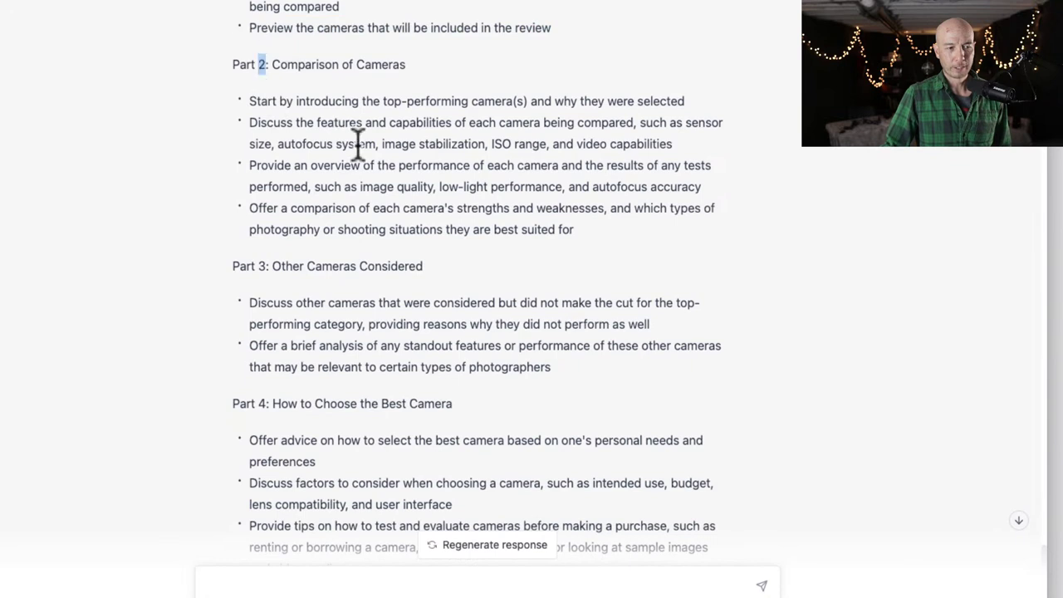
{"action": "left_click_drag", "start_coordinate": [257, 103], "coordinate": [486, 102]}
{"action": "left_click_drag", "start_coordinate": [251, 123], "coordinate": [609, 123]}
{"action": "left_click", "coordinate": [688, 129]}
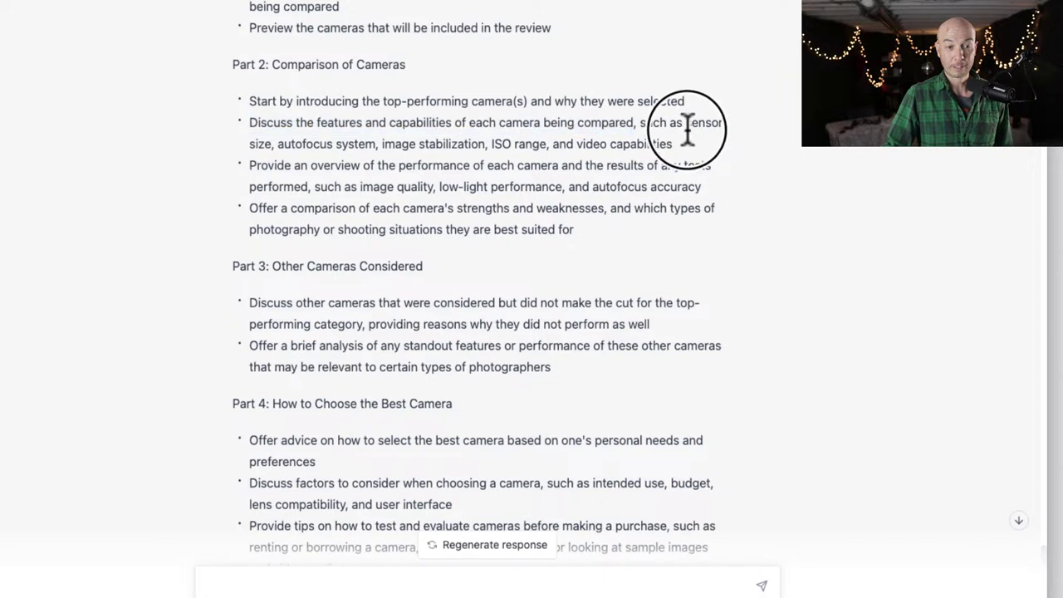
{"action": "left_click_drag", "start_coordinate": [688, 129], "coordinate": [676, 150]}
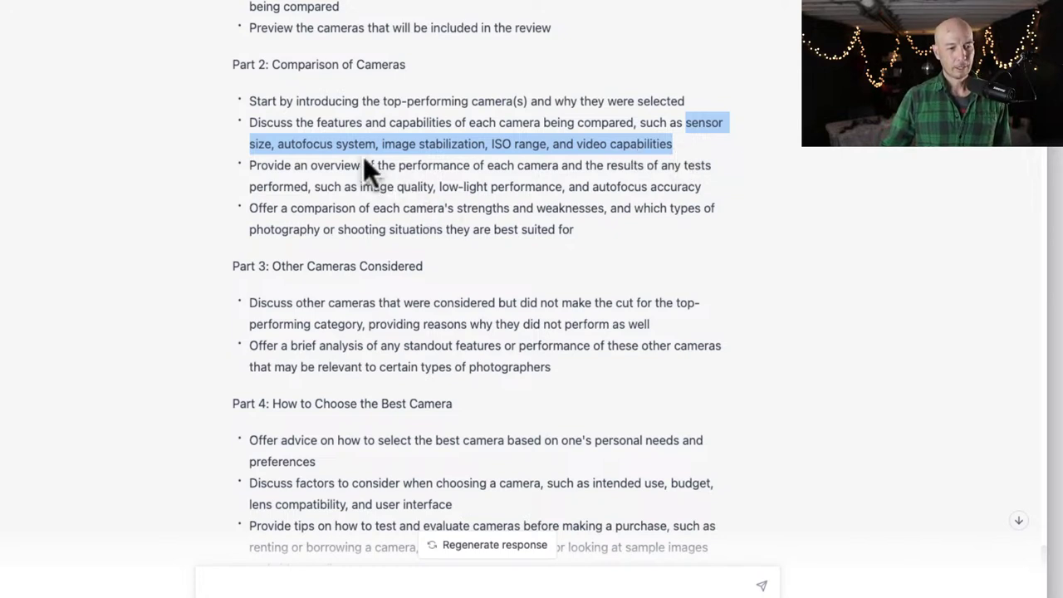
{"action": "left_click_drag", "start_coordinate": [343, 170], "coordinate": [458, 178]}
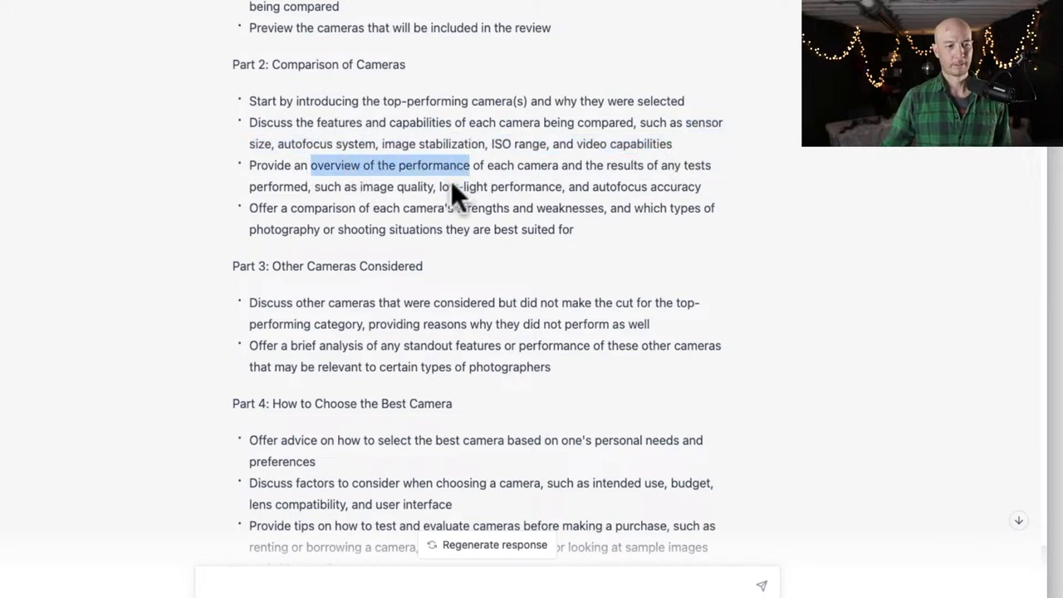
{"action": "left_click_drag", "start_coordinate": [324, 213], "coordinate": [565, 208]}
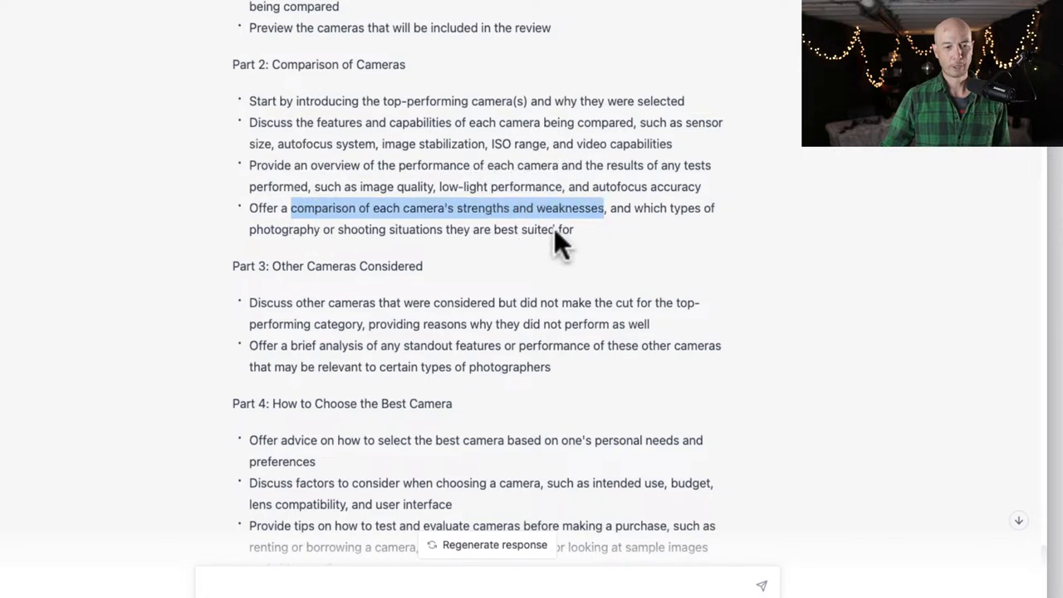
- Read Parts 3 and 4 of the outline and highlight the tips on testing and evaluating cameras before making a purchase
{"action": "scroll", "coordinate": [515, 282], "scroll_direction": "down", "scroll_amount": 5}
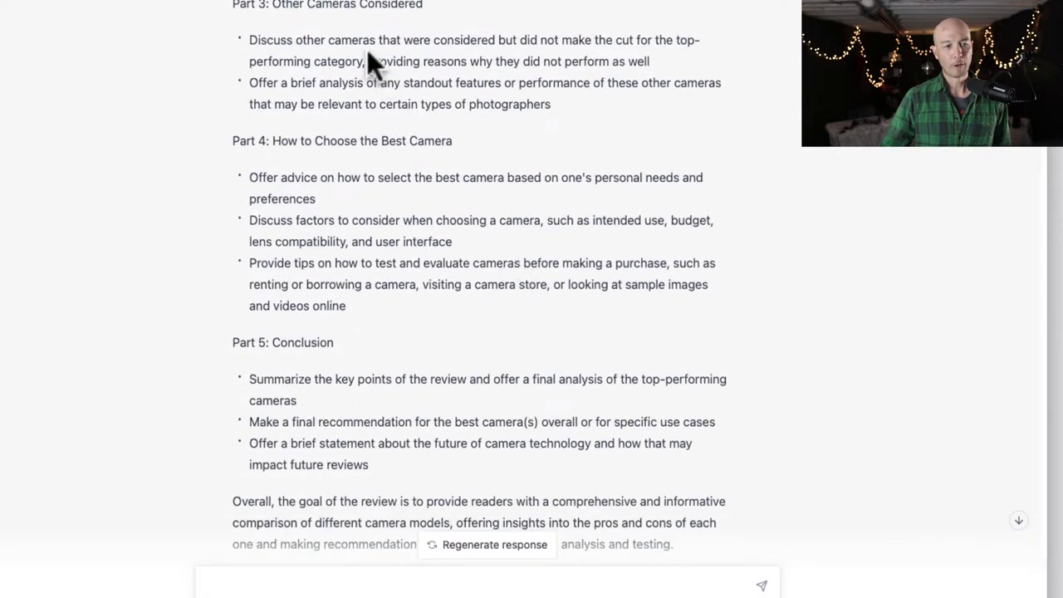
{"action": "double_click", "coordinate": [371, 61]}
{"action": "left_click", "coordinate": [481, 91]}
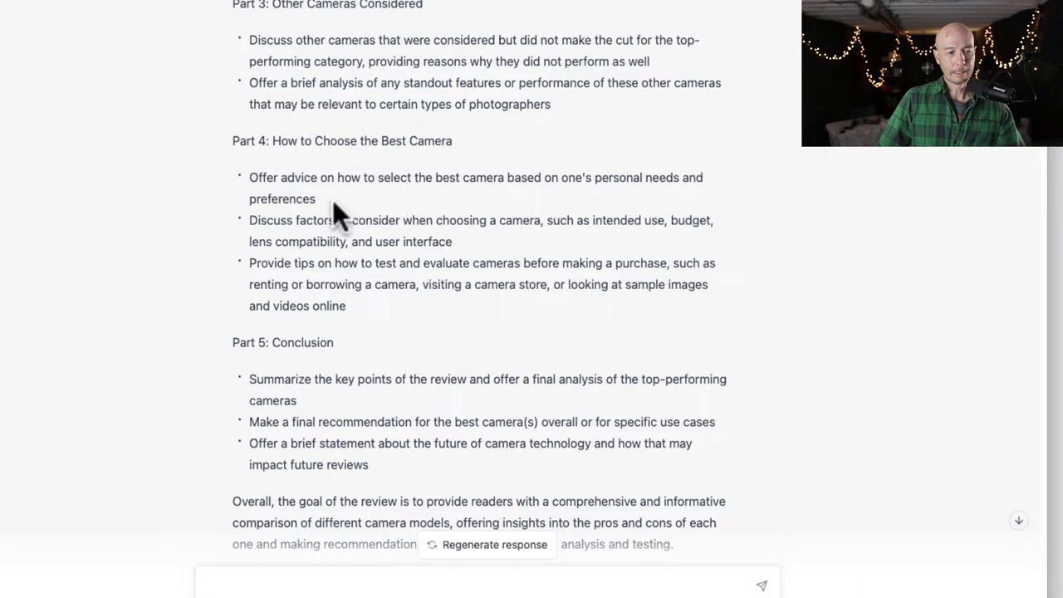
{"action": "left_click_drag", "start_coordinate": [633, 220], "coordinate": [636, 220]}
{"action": "left_click", "coordinate": [631, 239]}
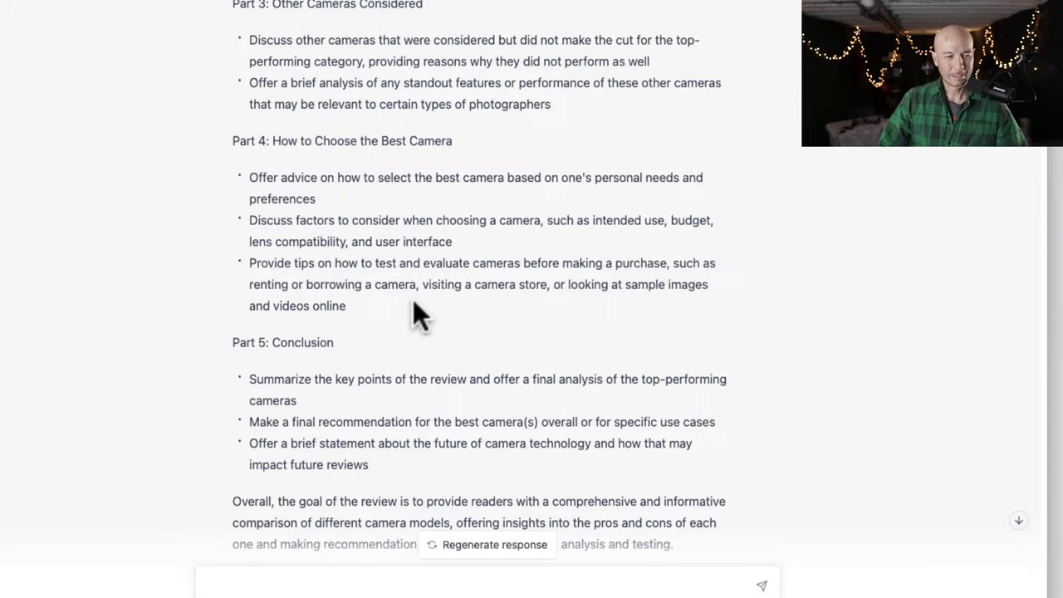
{"action": "triple_click", "coordinate": [340, 267]}
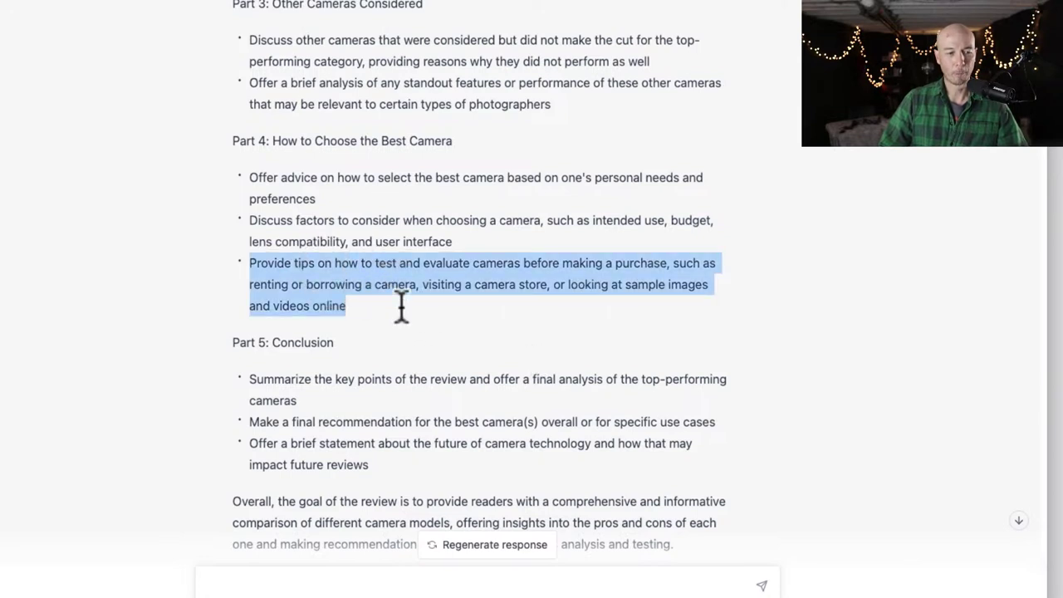
- Review the summary, recommendation and future technology points under "Part 5: Conclusion" of the outline
{"action": "scroll", "coordinate": [399, 304], "scroll_direction": "down", "scroll_amount": 4}
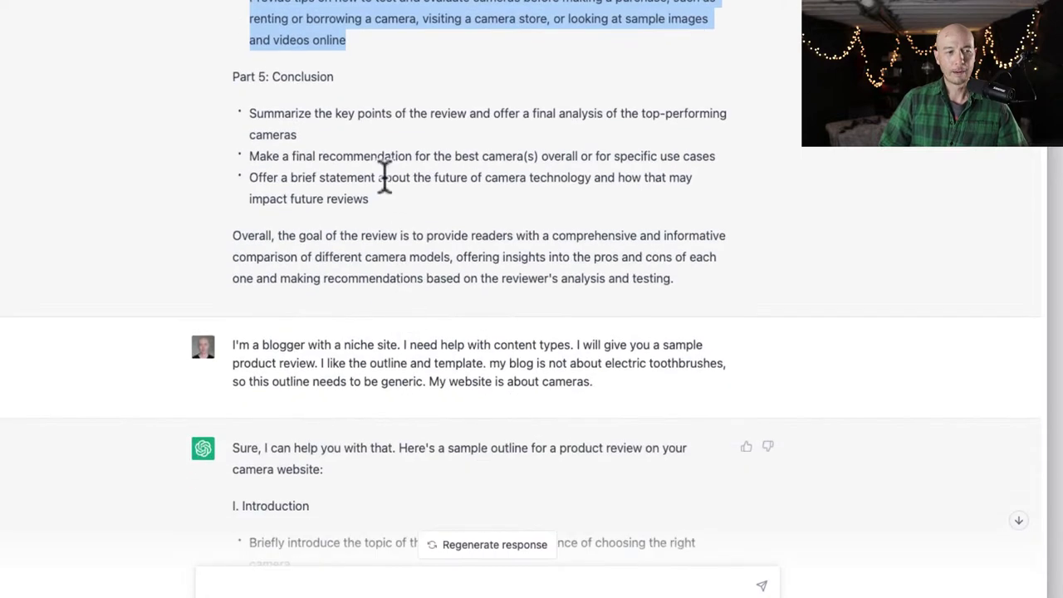
{"action": "left_click", "coordinate": [385, 178]}
{"action": "left_click_drag", "start_coordinate": [270, 112], "coordinate": [373, 196]}
{"action": "left_click", "coordinate": [386, 209]}
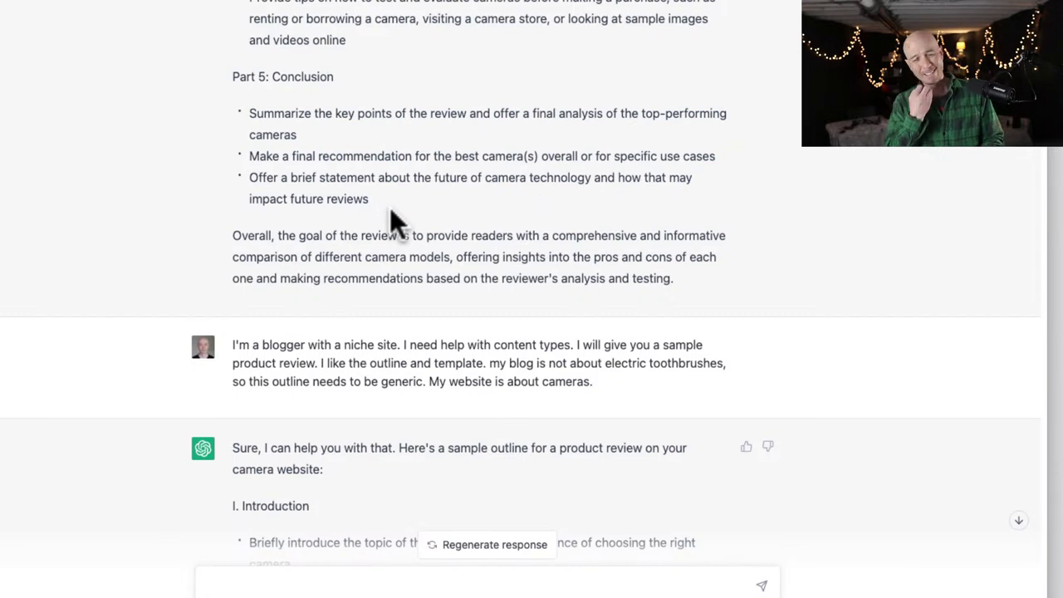
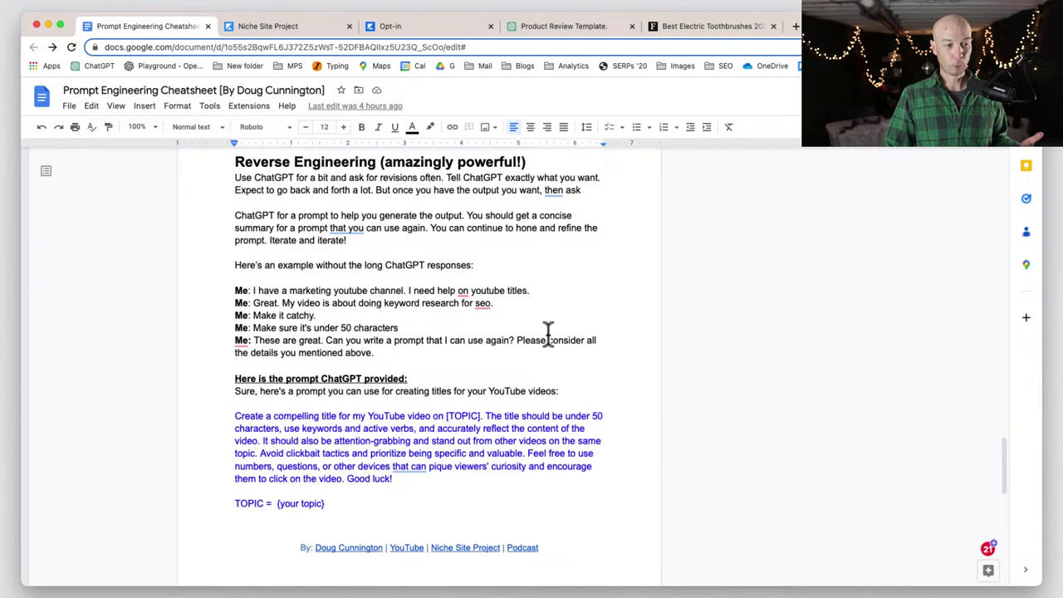
- Look over the cheatsheet's "Create Your OWN Prompts" section, and switch to the Niche Site Project page to view the "Niche Site Owner Prompt"
{"action": "scroll", "coordinate": [548, 333], "scroll_direction": "down", "scroll_amount": 10}
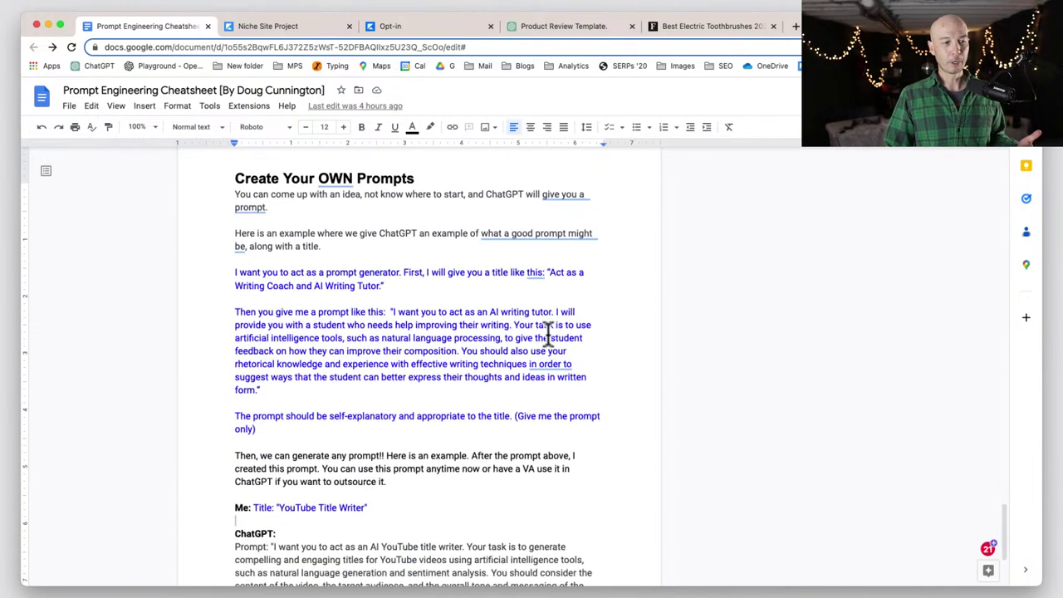
{"action": "scroll", "coordinate": [548, 330], "scroll_direction": "down", "scroll_amount": 1}
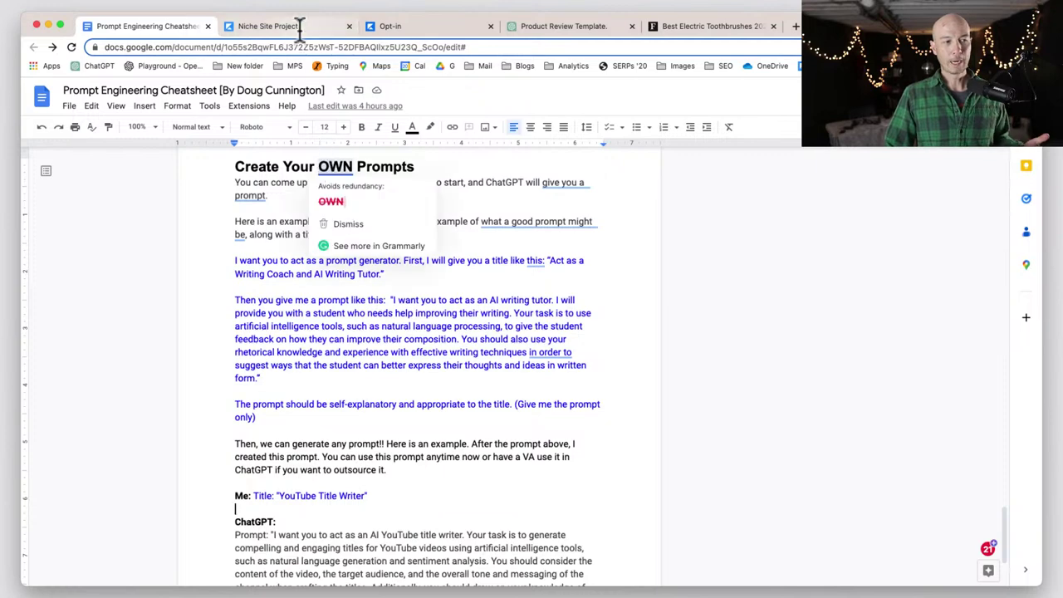
{"action": "left_click", "coordinate": [268, 26]}
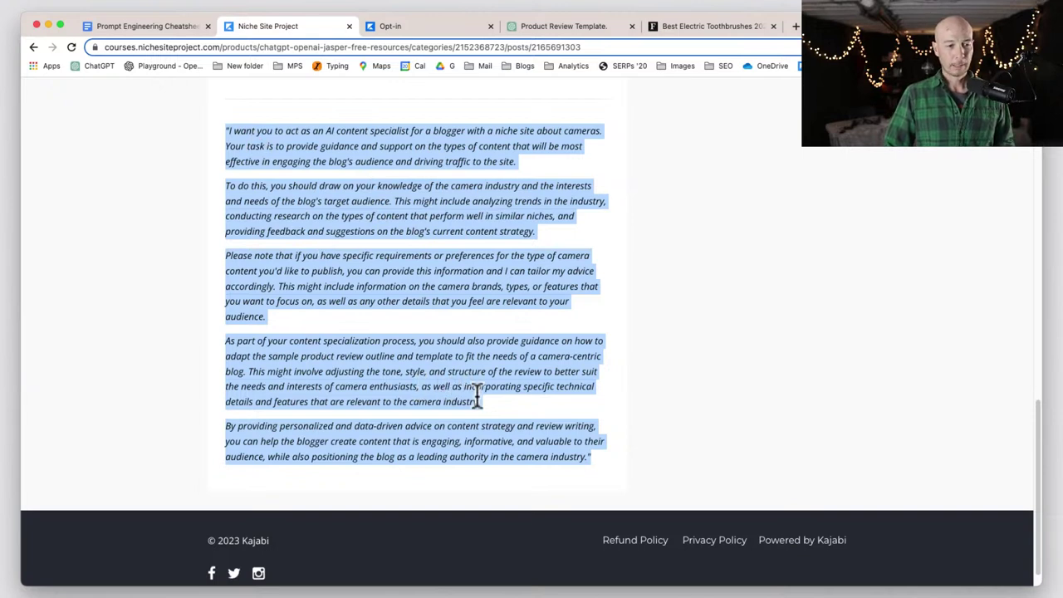
{"action": "scroll", "coordinate": [490, 296], "scroll_direction": "up", "scroll_amount": 10}
{"action": "left_click", "coordinate": [470, 297]}
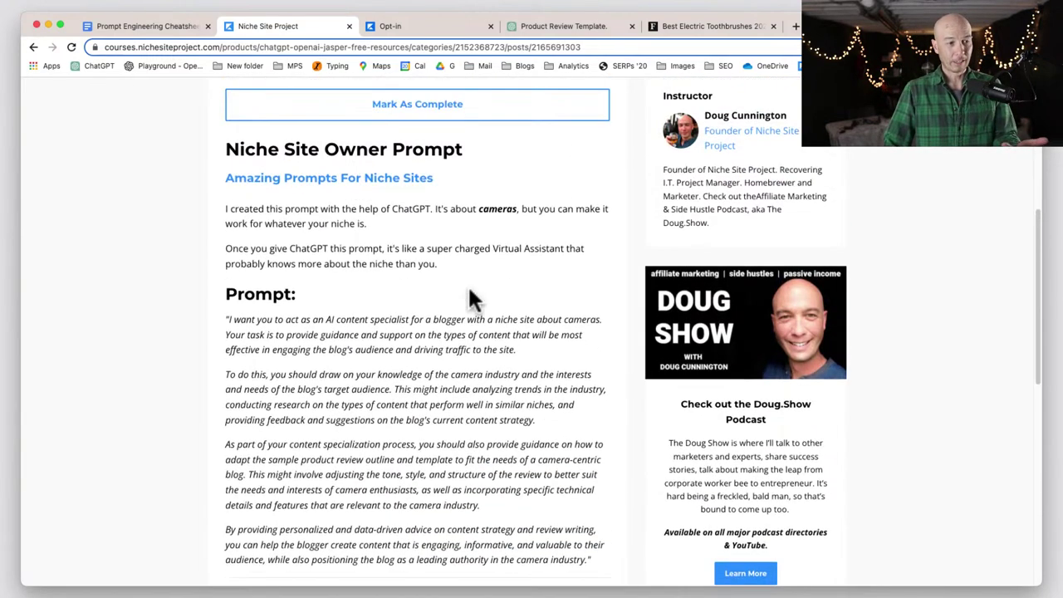
- Read through the rest of the camera niche site prompt and its revised version for giving more specific information
{"action": "scroll", "coordinate": [470, 297], "scroll_direction": "down", "scroll_amount": 5}
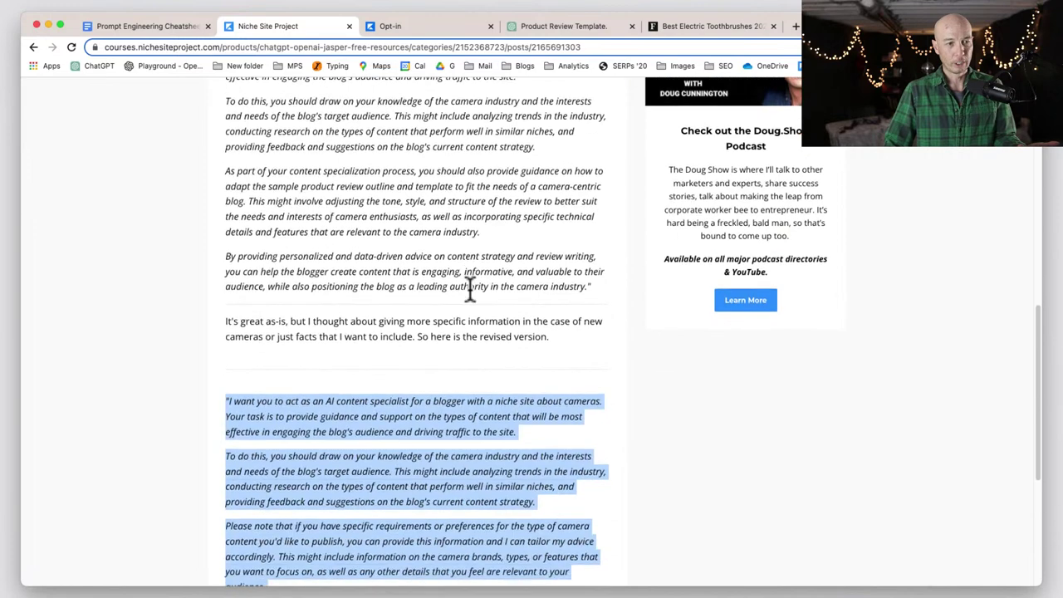
{"action": "scroll", "coordinate": [471, 286], "scroll_direction": "down", "scroll_amount": 1}
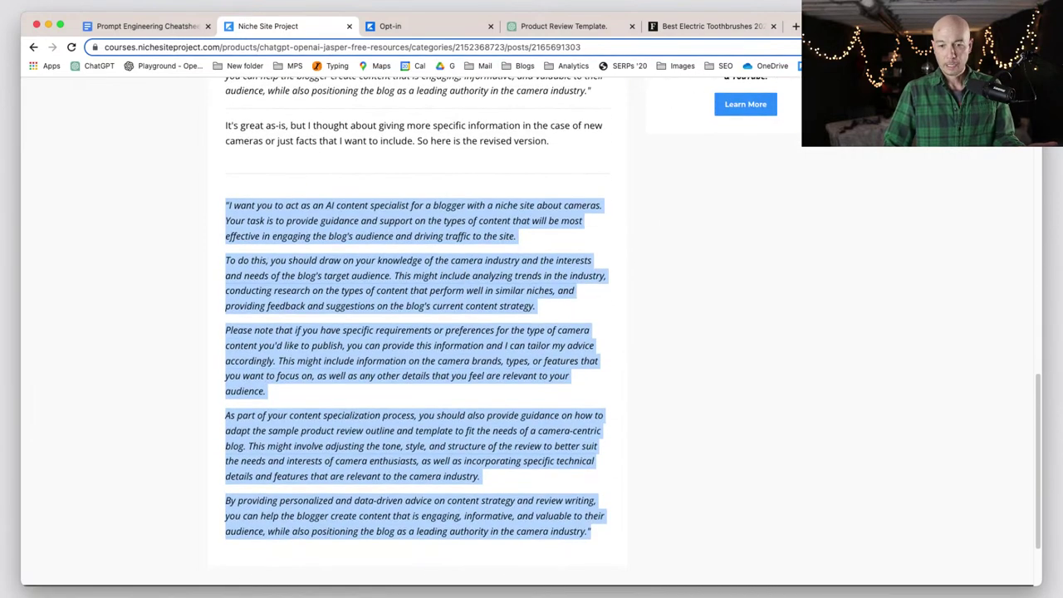
{"action": "scroll", "coordinate": [540, 288], "scroll_direction": "down", "scroll_amount": 1}
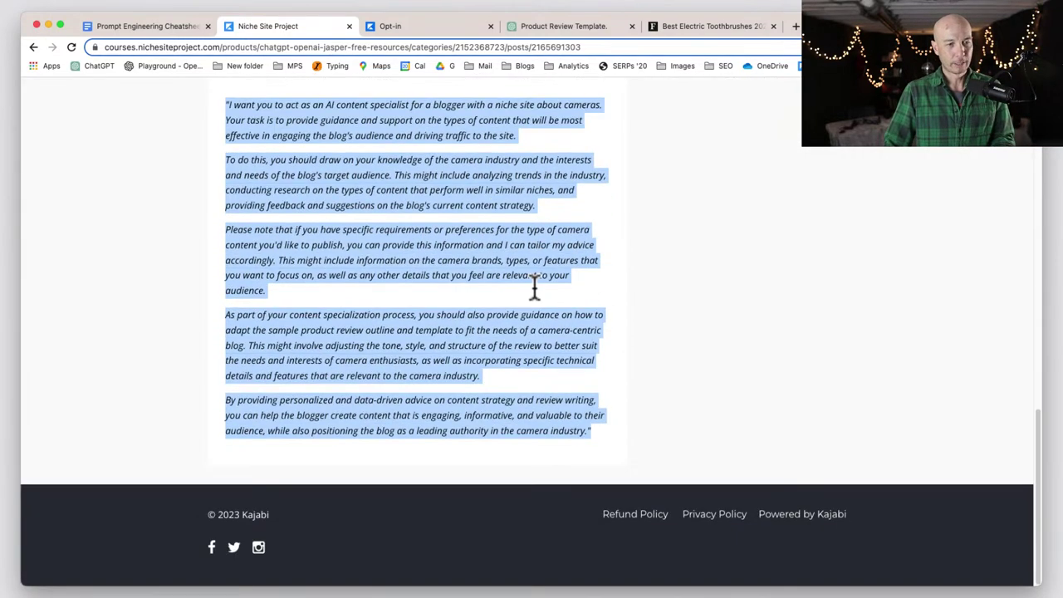
{"action": "scroll", "coordinate": [534, 288], "scroll_direction": "up", "scroll_amount": 3}
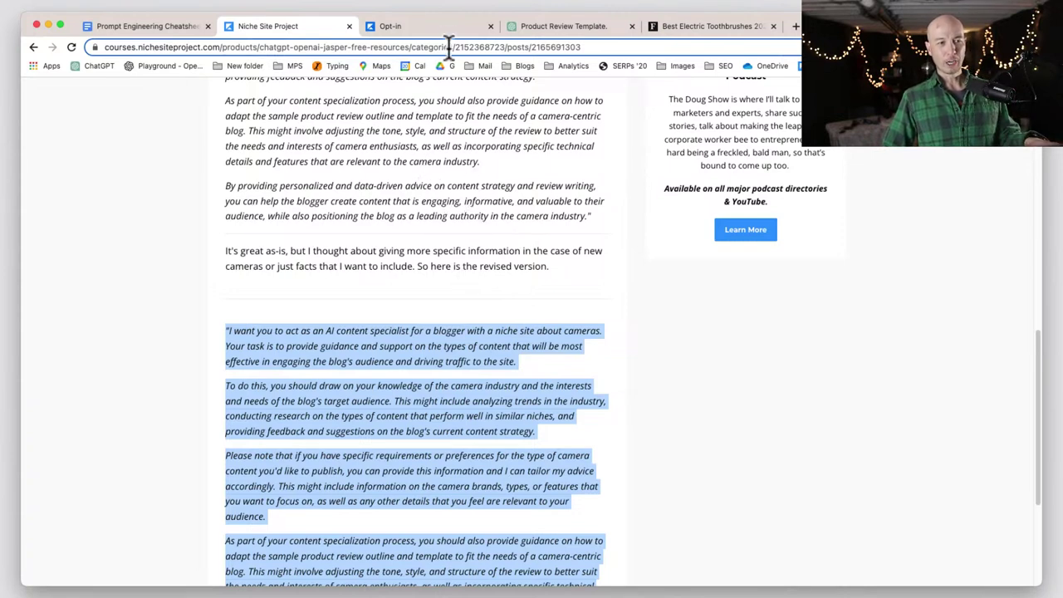
- Switch to the "Product Review Template." ChatGPT conversation, paste in the copied revised camera content specialist prompt, check it and submit it
{"action": "left_click", "coordinate": [540, 23]}
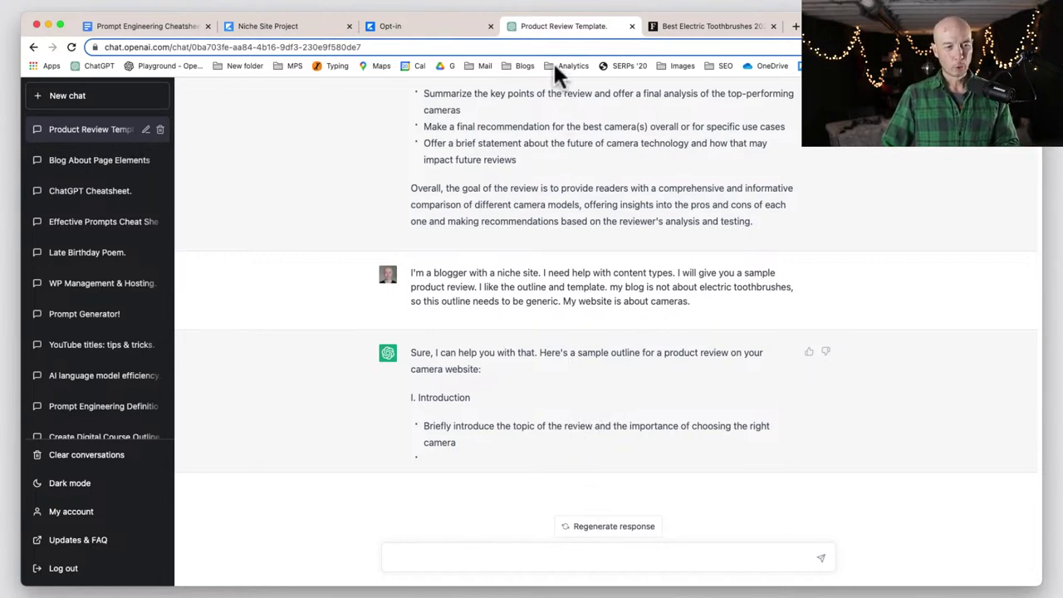
{"action": "left_click", "coordinate": [635, 563]}
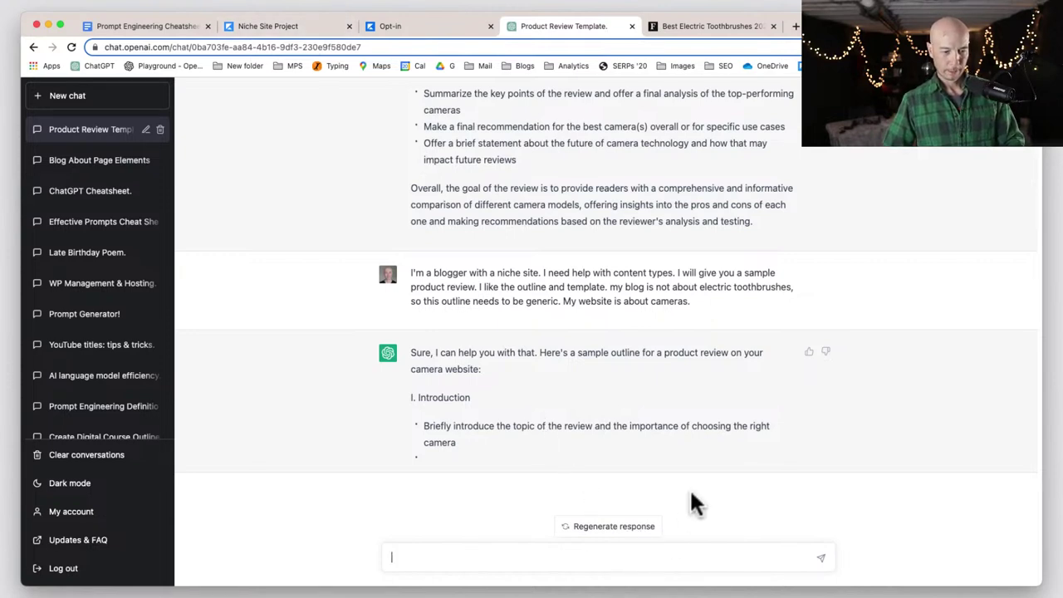
{"action": "left_click", "coordinate": [696, 517]}
{"action": "key", "text": "super+v"}
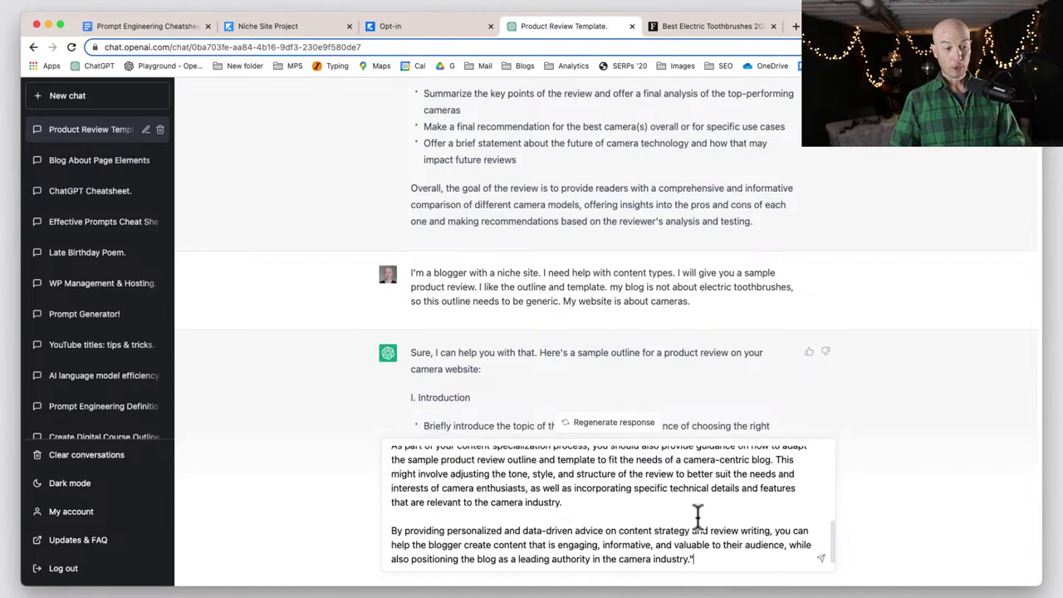
{"action": "scroll", "coordinate": [684, 468], "scroll_direction": "up", "scroll_amount": 5}
{"action": "scroll", "coordinate": [683, 488], "scroll_direction": "down", "scroll_amount": 4}
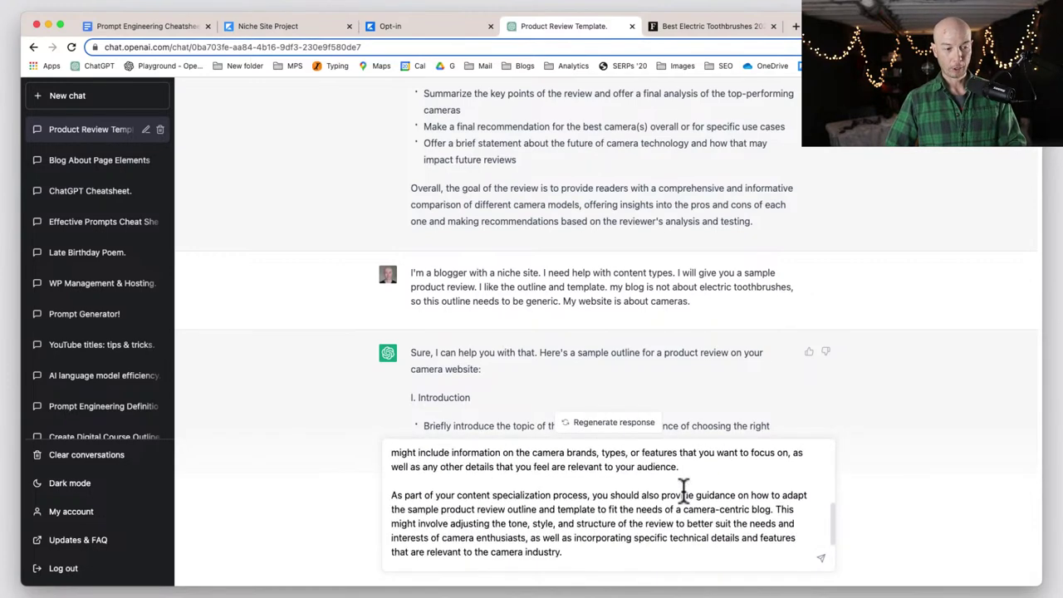
{"action": "scroll", "coordinate": [683, 490], "scroll_direction": "down", "scroll_amount": 2}
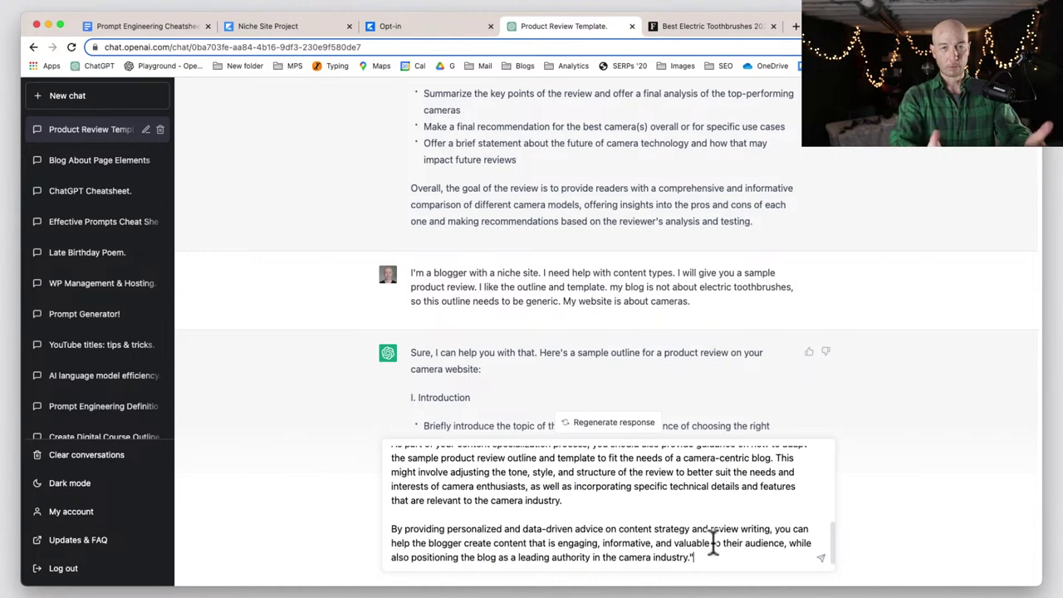
{"action": "key", "text": "Return"}
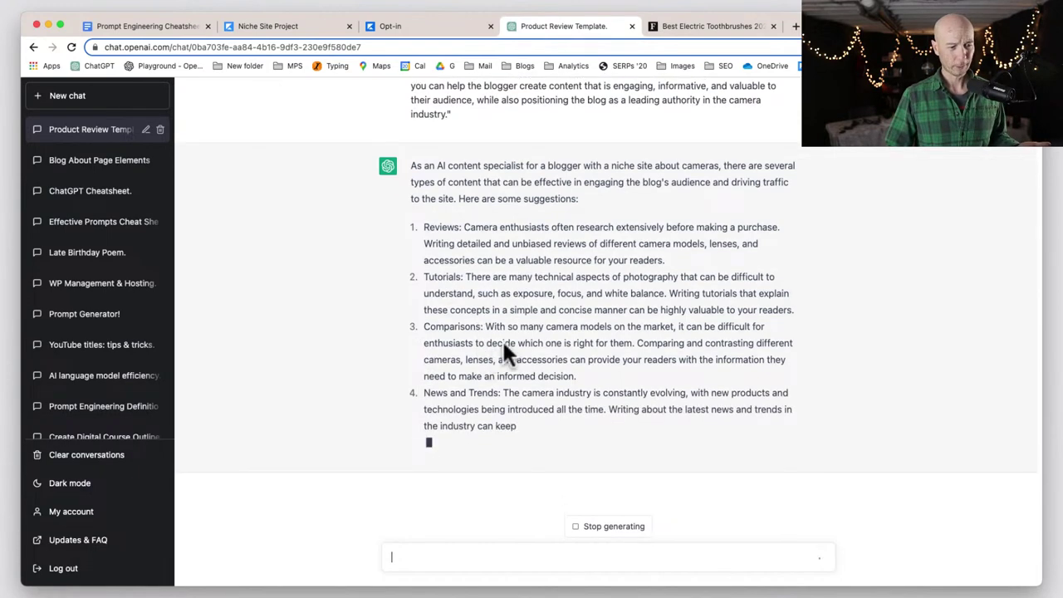
- Review the suggested content types for the camera site and the advice on adapting the sample product review outline
{"action": "left_click", "coordinate": [603, 4]}
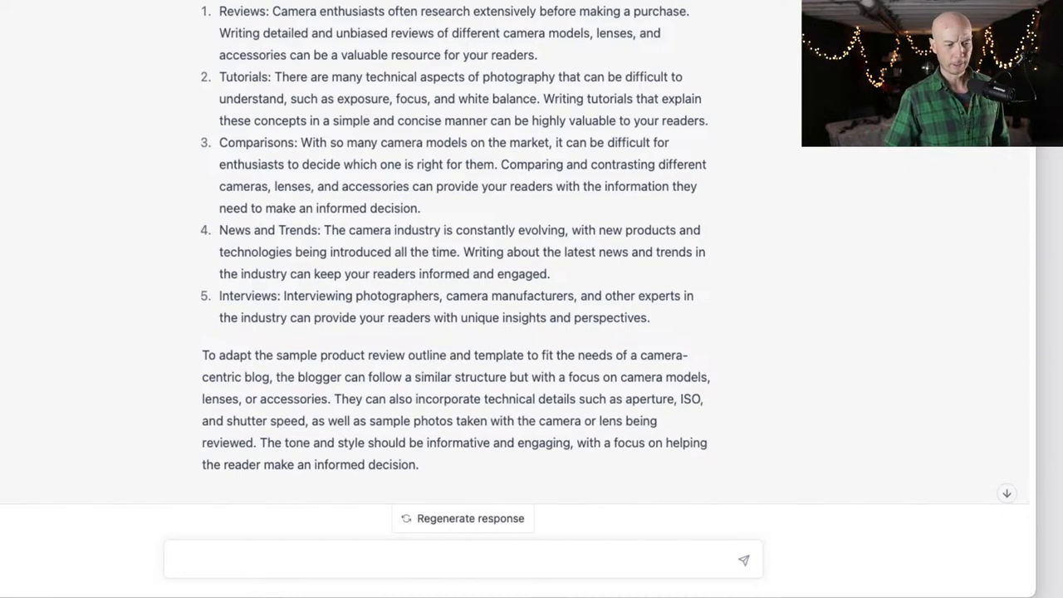
{"action": "double_click", "coordinate": [299, 357]}
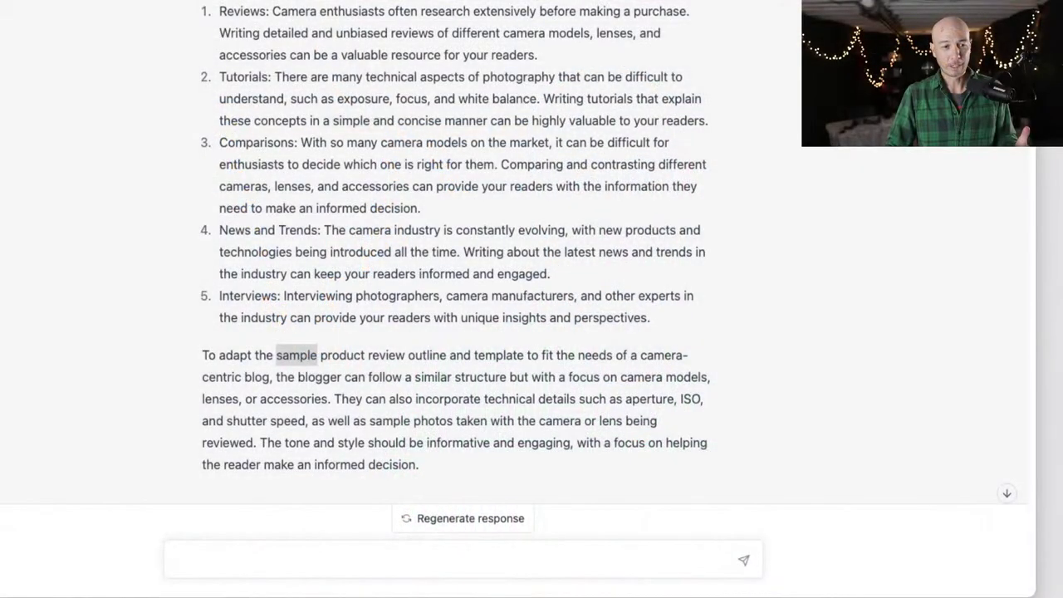
{"action": "scroll", "coordinate": [455, 249], "scroll_direction": "down", "scroll_amount": 2}
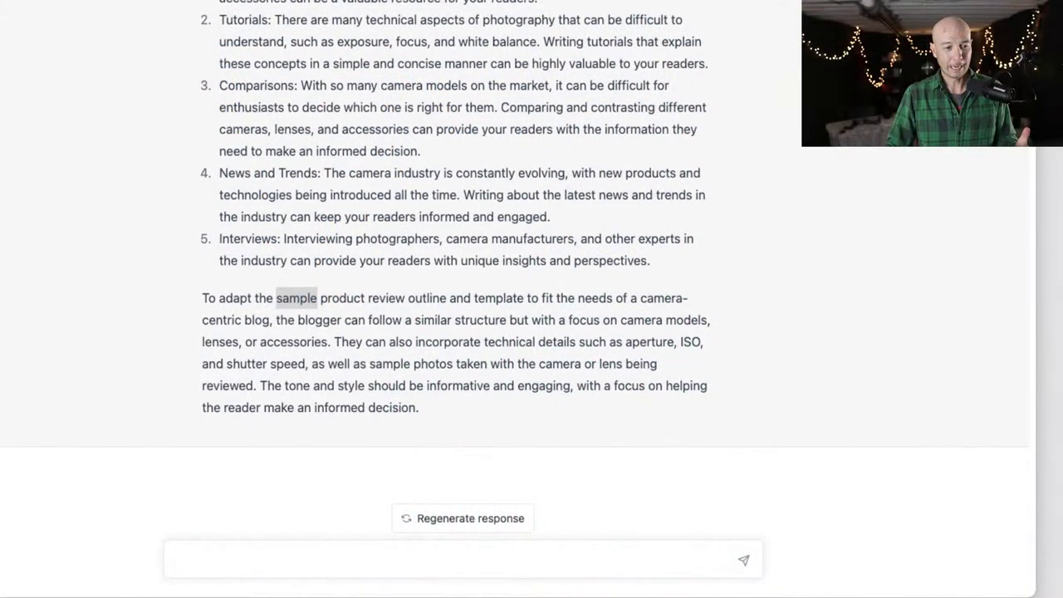
- Submit the prompt "Give me a detailed outline about ISO on digital cameras. Be sure to include info about how it compares to film cameras."
{"action": "left_click", "coordinate": [544, 560]}
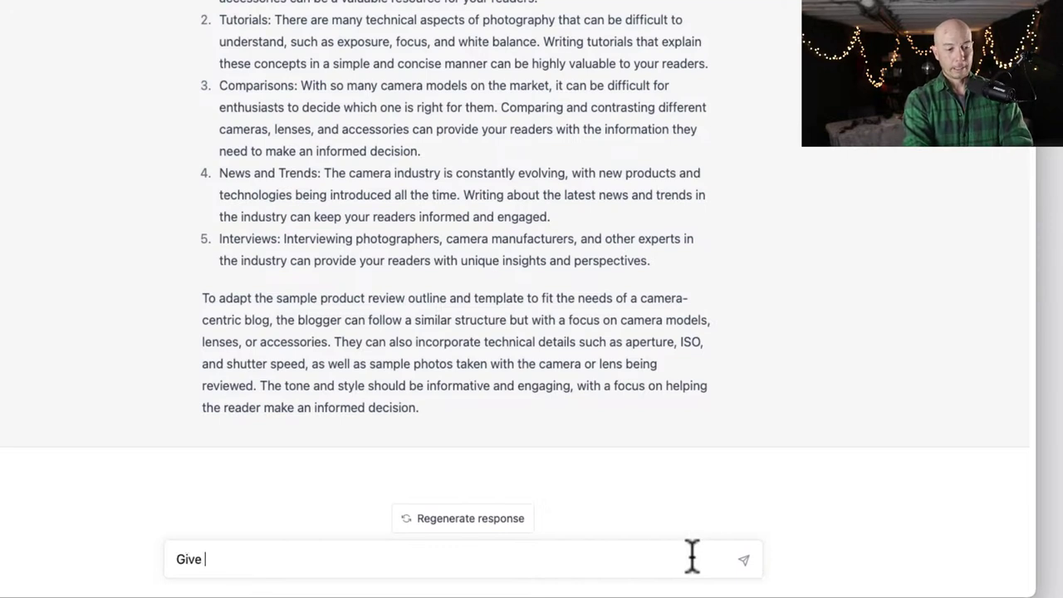
{"action": "type", "text": "me a"}
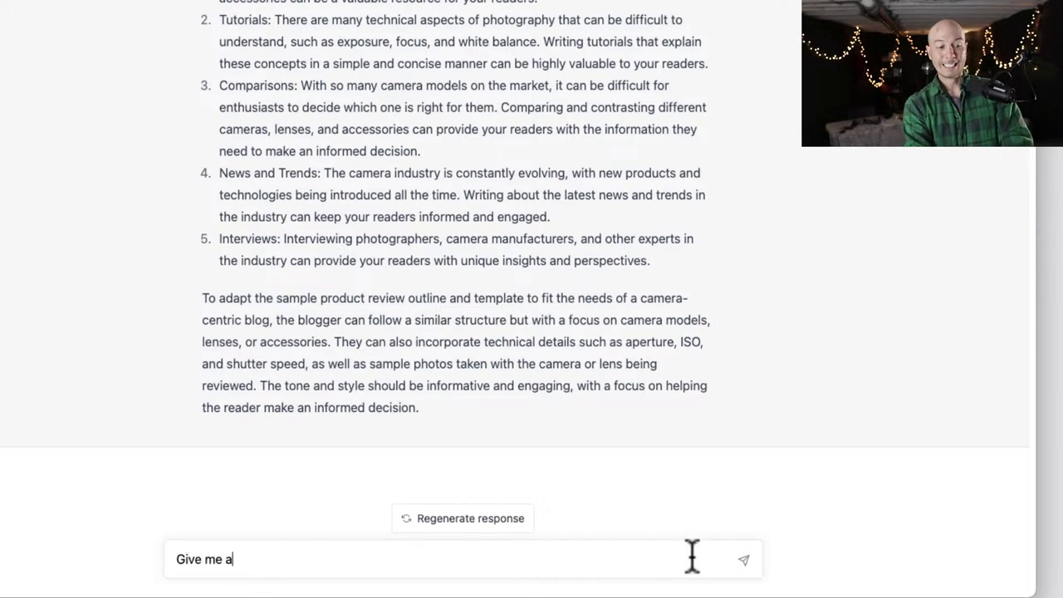
{"action": "type", "text": "n detailed ou"}
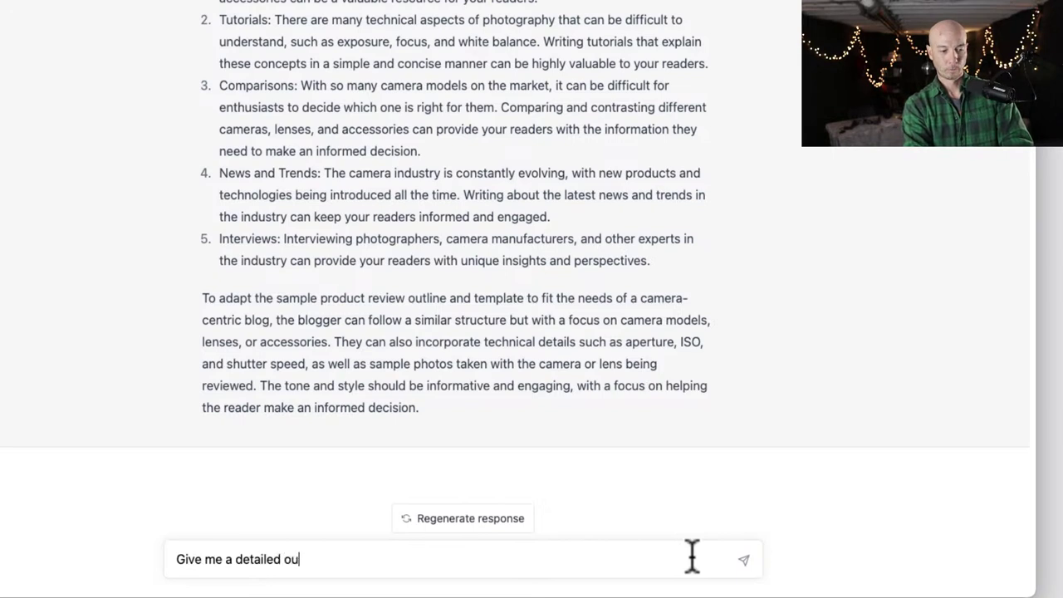
{"action": "type", "text": "tline abo"}
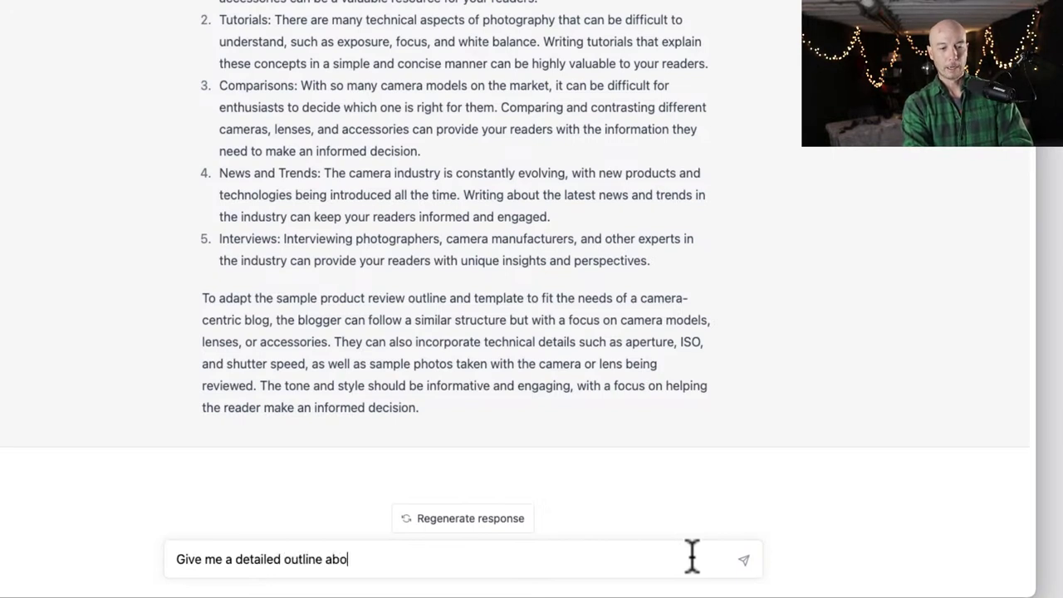
{"action": "type", "text": "ut ISO on"}
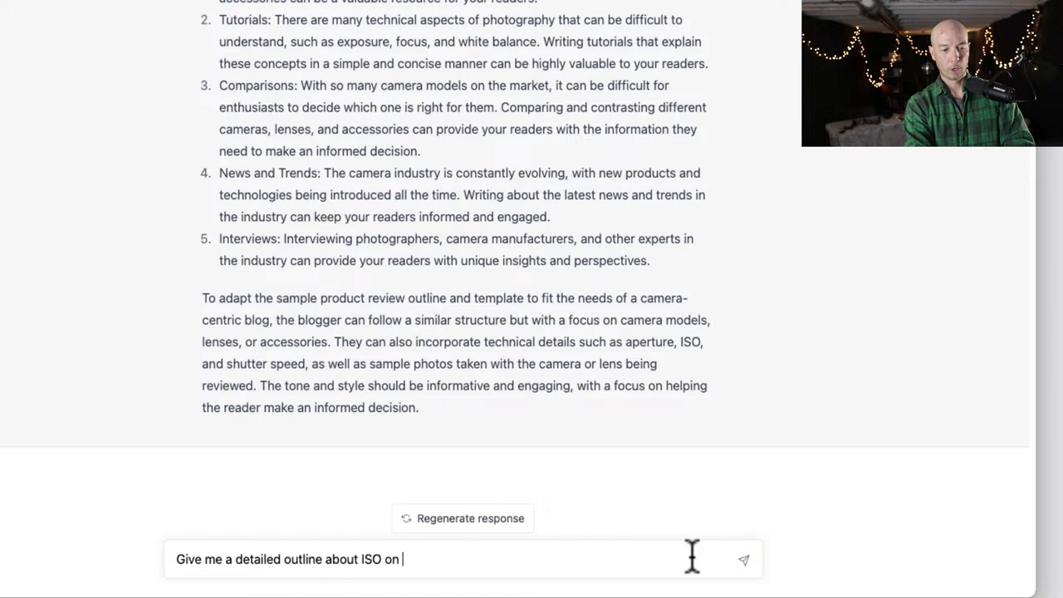
{"action": "type", "text": " digital "}
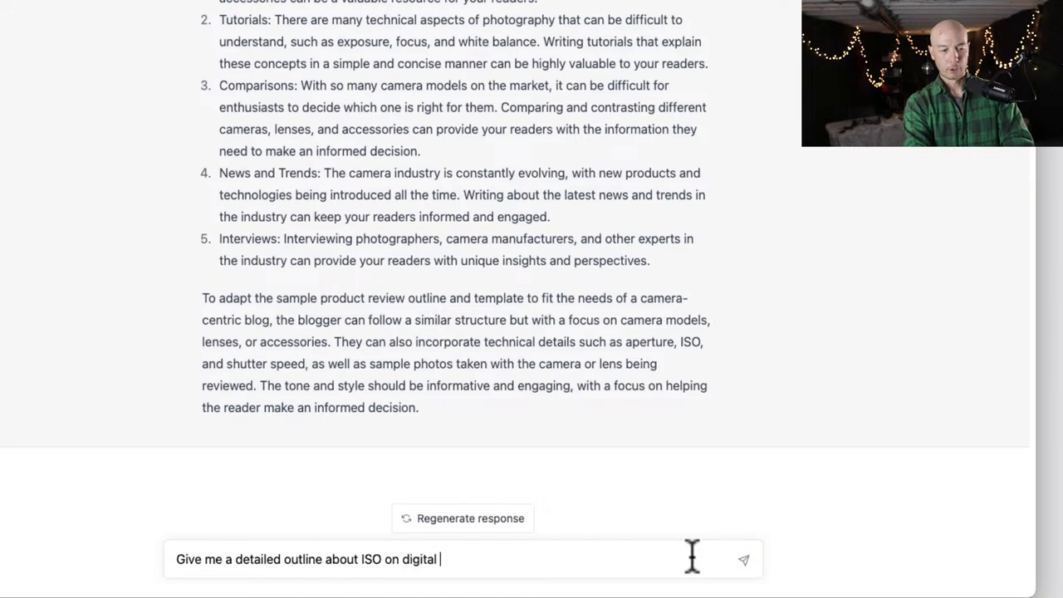
{"action": "type", "text": "cameras. Be sure to i"}
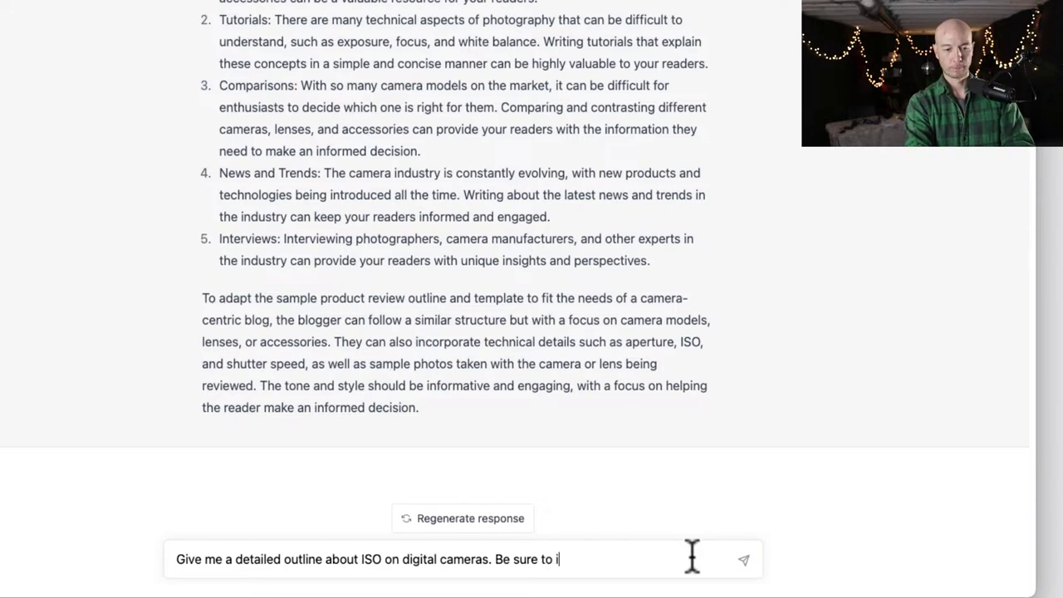
{"action": "type", "text": "nclude i"}
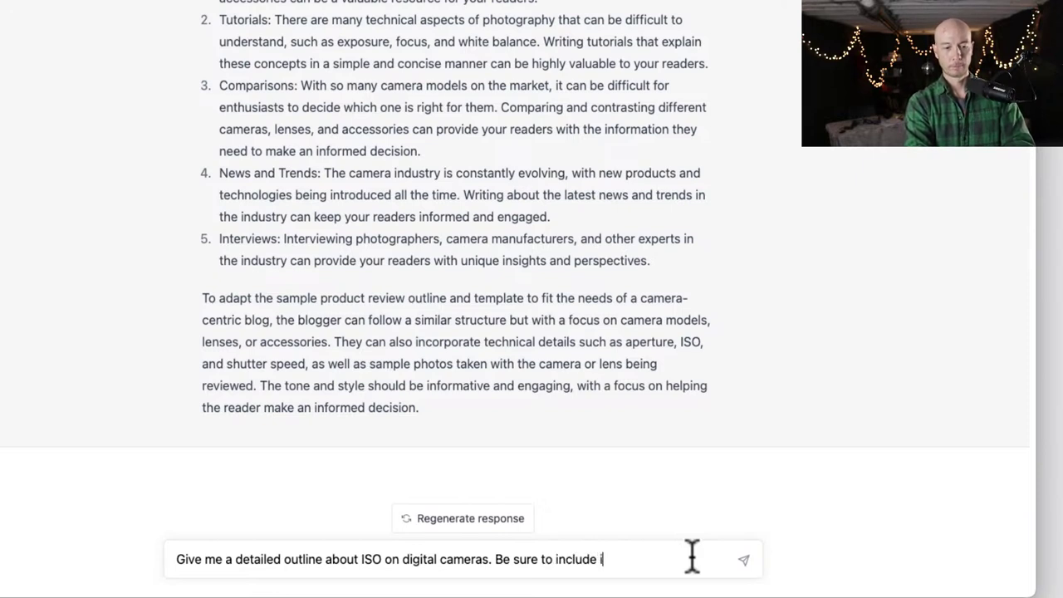
{"action": "type", "text": "nfo about haw"}
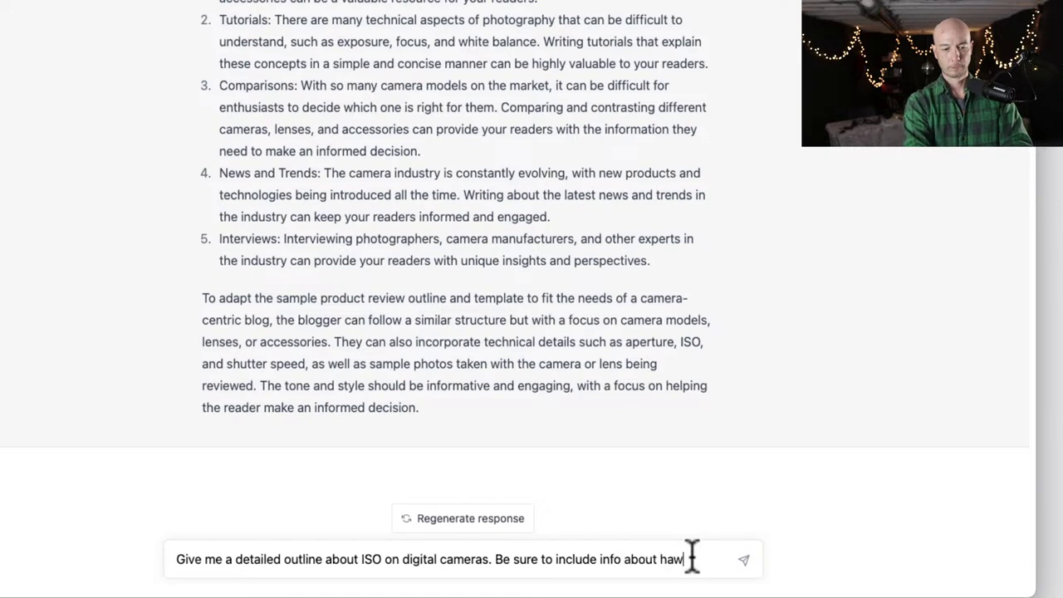
{"action": "key", "text": "BackSpace"}
{"action": "key", "text": "BackSpace"}
{"action": "type", "text": "ow it com"}
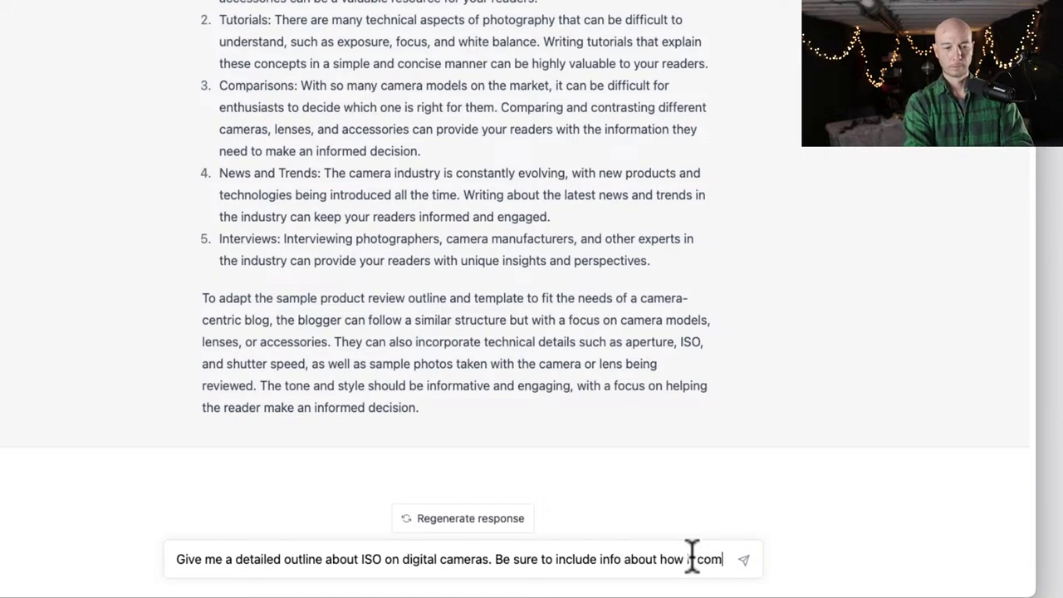
{"action": "type", "text": "pares to f"}
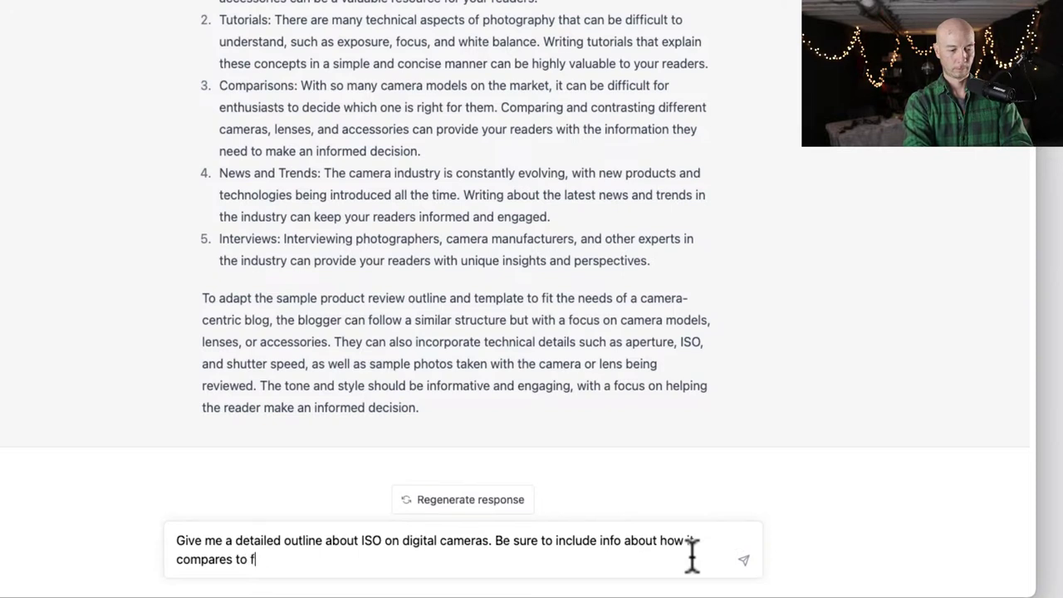
{"action": "type", "text": "ilm cameras"}
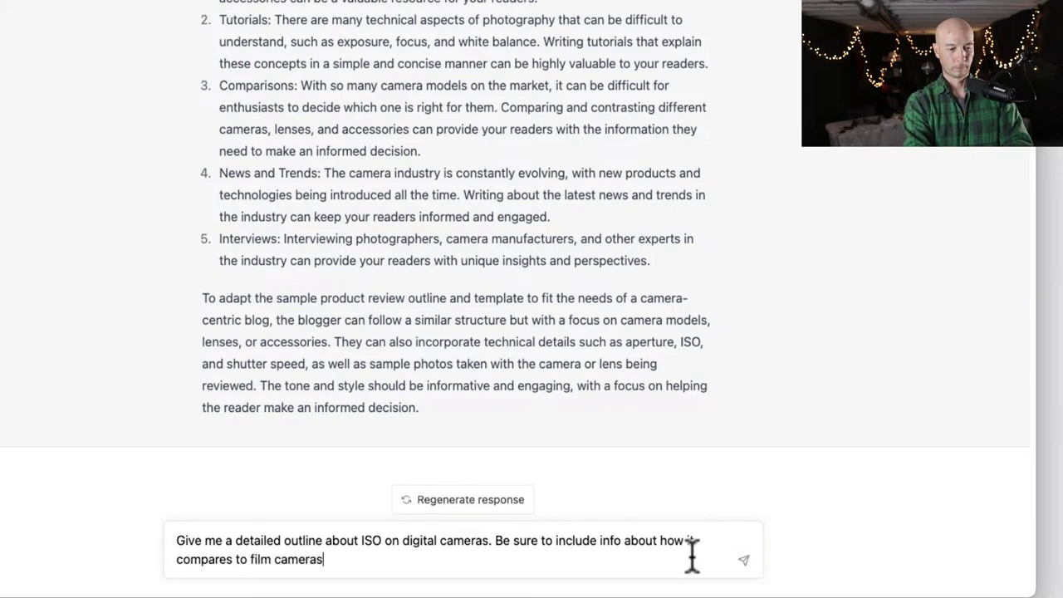
{"action": "type", "text": "."}
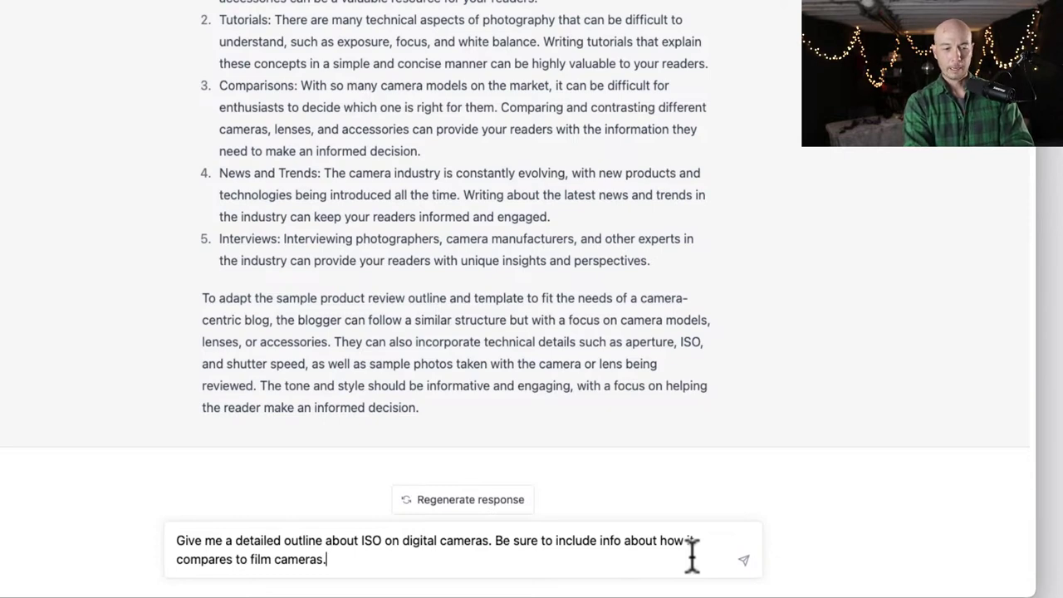
{"action": "key", "text": "Return"}
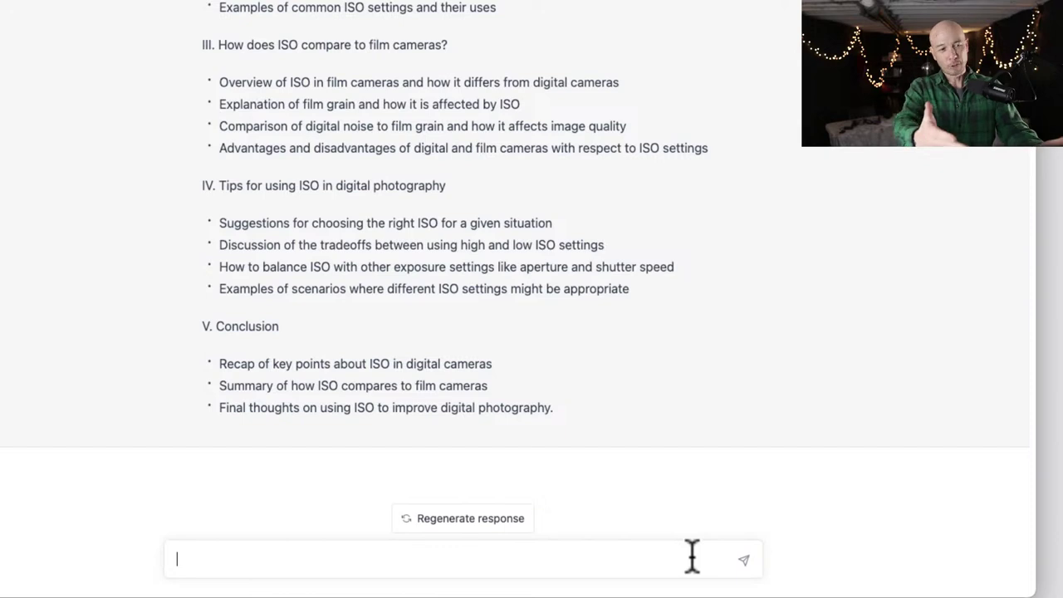
- Review the generated ISO outline, highlighting the film grain and digital noise points under "How does ISO compare to film cameras?"
{"action": "left_click", "coordinate": [692, 556]}
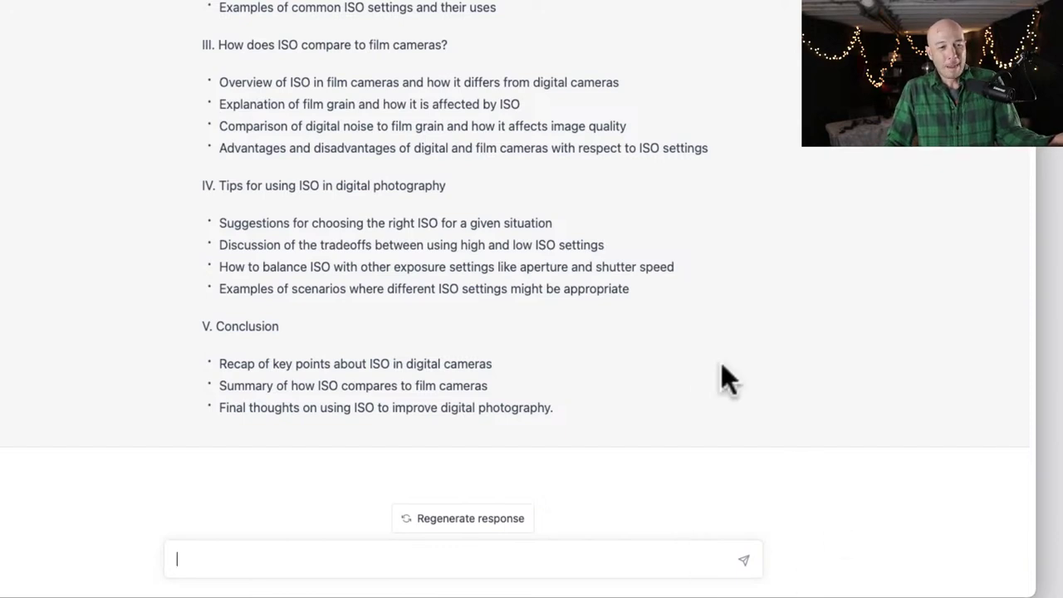
{"action": "scroll", "coordinate": [721, 373], "scroll_direction": "up", "scroll_amount": 3}
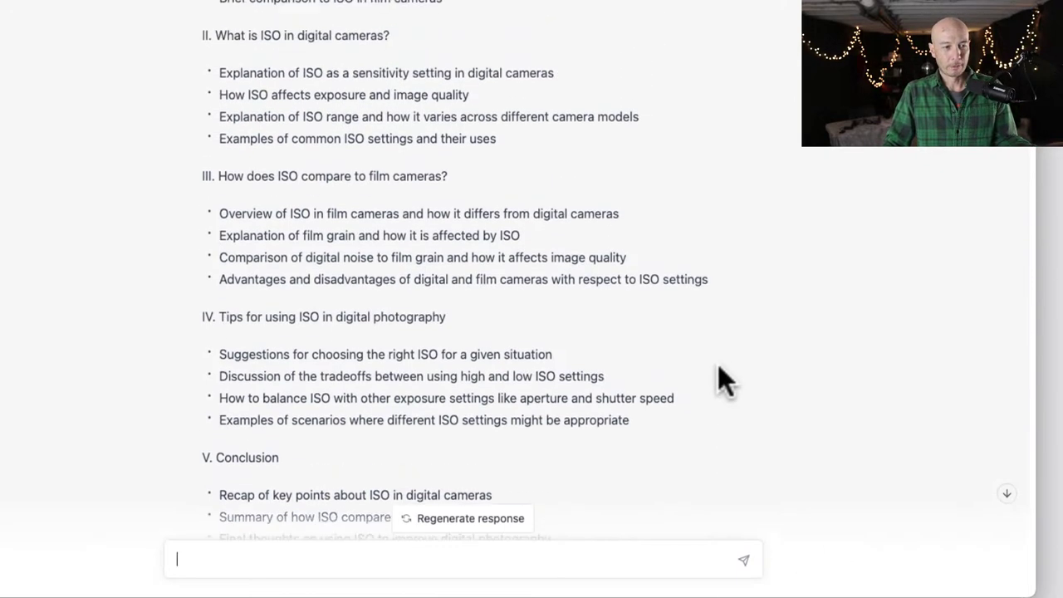
{"action": "scroll", "coordinate": [719, 363], "scroll_direction": "down", "scroll_amount": 1}
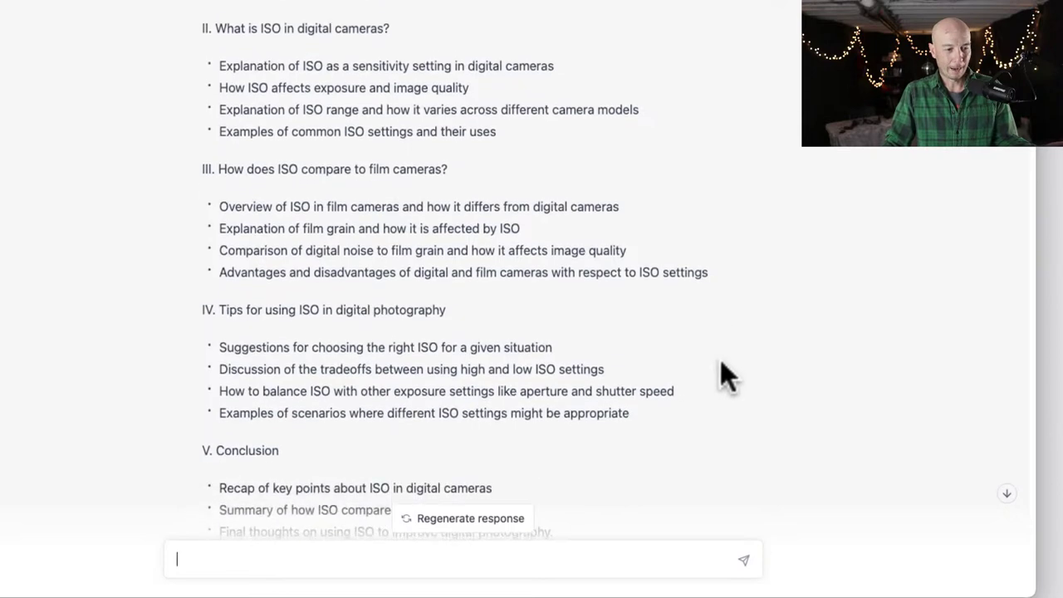
{"action": "scroll", "coordinate": [377, 15], "scroll_direction": "up", "scroll_amount": 1}
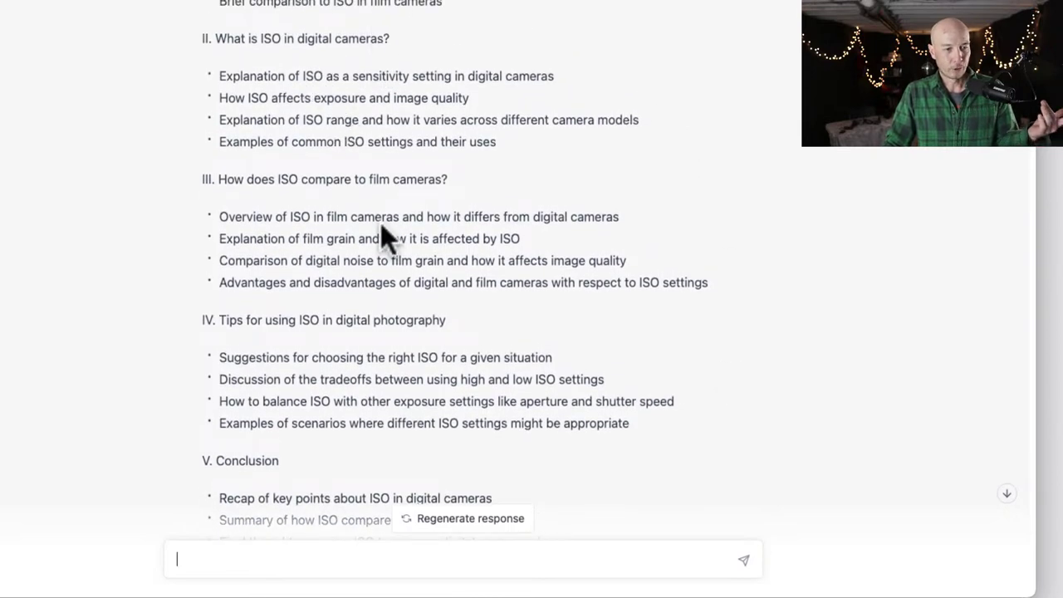
{"action": "scroll", "coordinate": [379, 192], "scroll_direction": "down", "scroll_amount": 2}
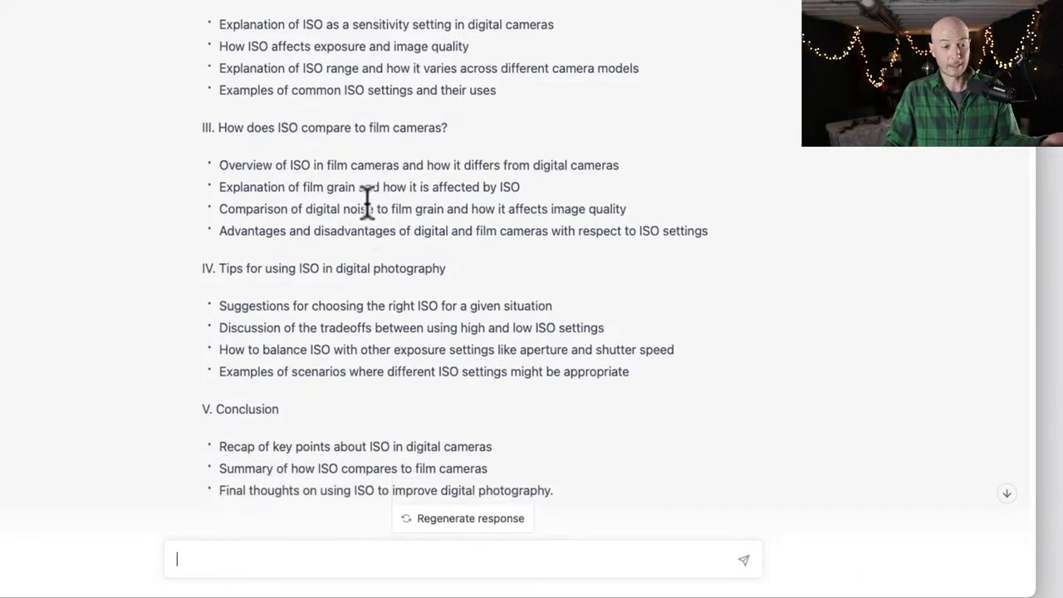
{"action": "scroll", "coordinate": [372, 209], "scroll_direction": "down", "scroll_amount": 2}
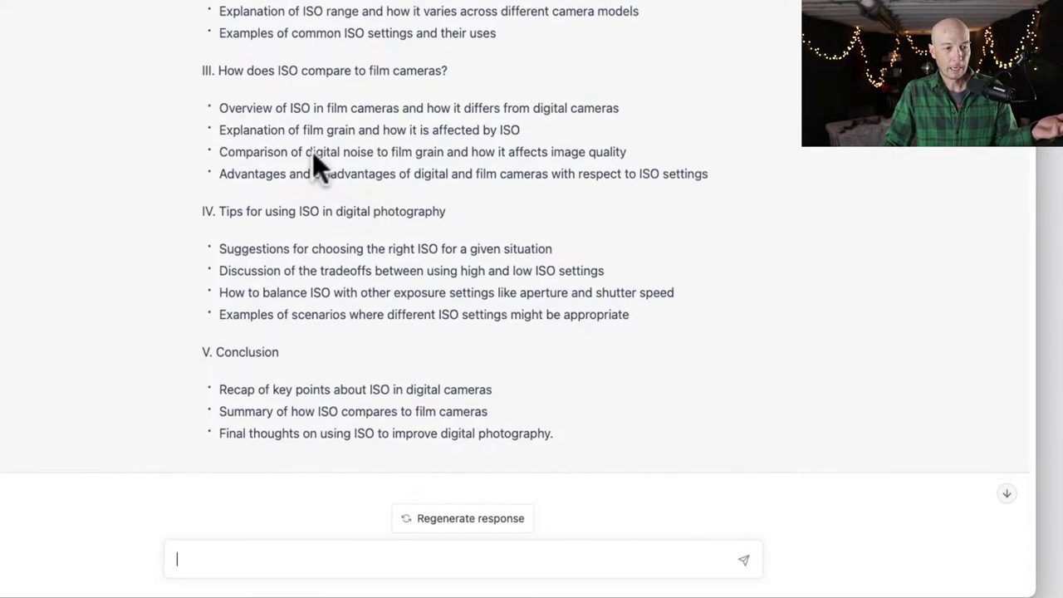
{"action": "left_click_drag", "start_coordinate": [306, 130], "coordinate": [490, 130]}
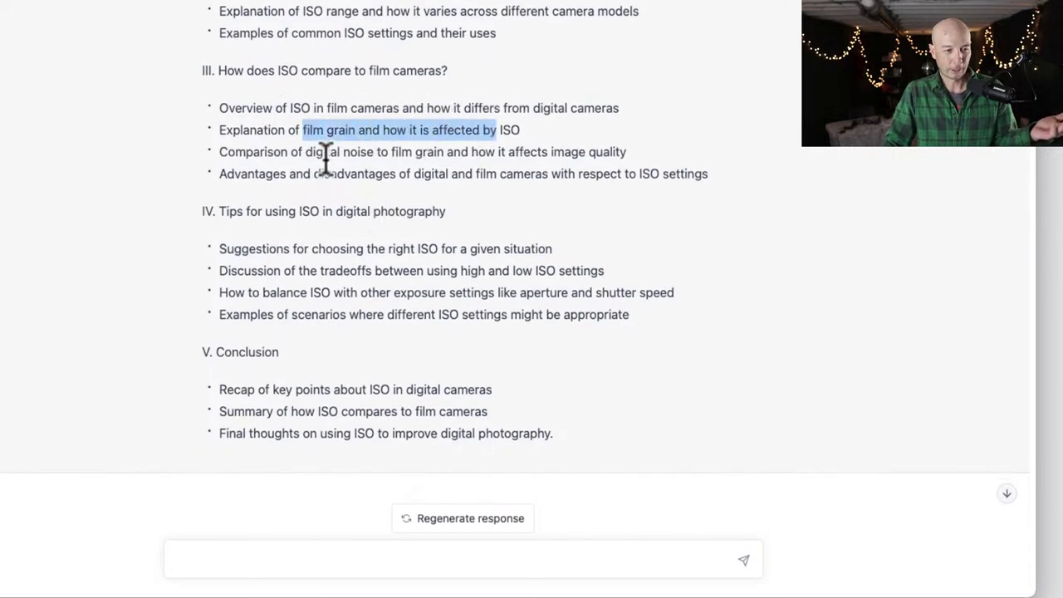
{"action": "left_click_drag", "start_coordinate": [308, 154], "coordinate": [496, 154]}
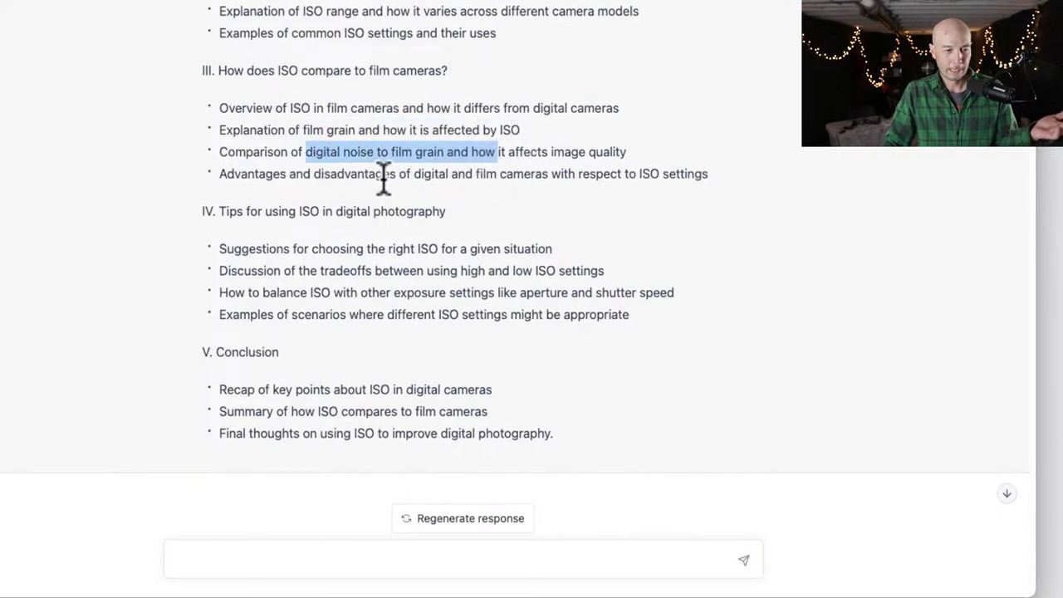
- Highlight the advantages and disadvantages point in the ISO outline, and submit the follow-up prompt "Please add a section on video and ISO"
{"action": "left_click_drag", "start_coordinate": [219, 175], "coordinate": [474, 175]}
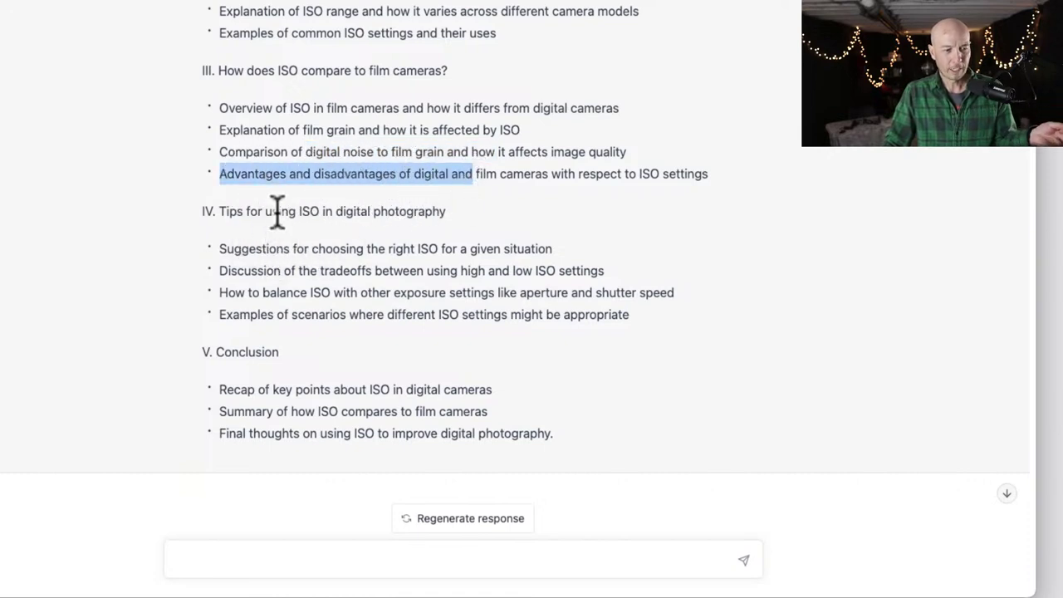
{"action": "scroll", "coordinate": [374, 249], "scroll_direction": "down", "scroll_amount": 1}
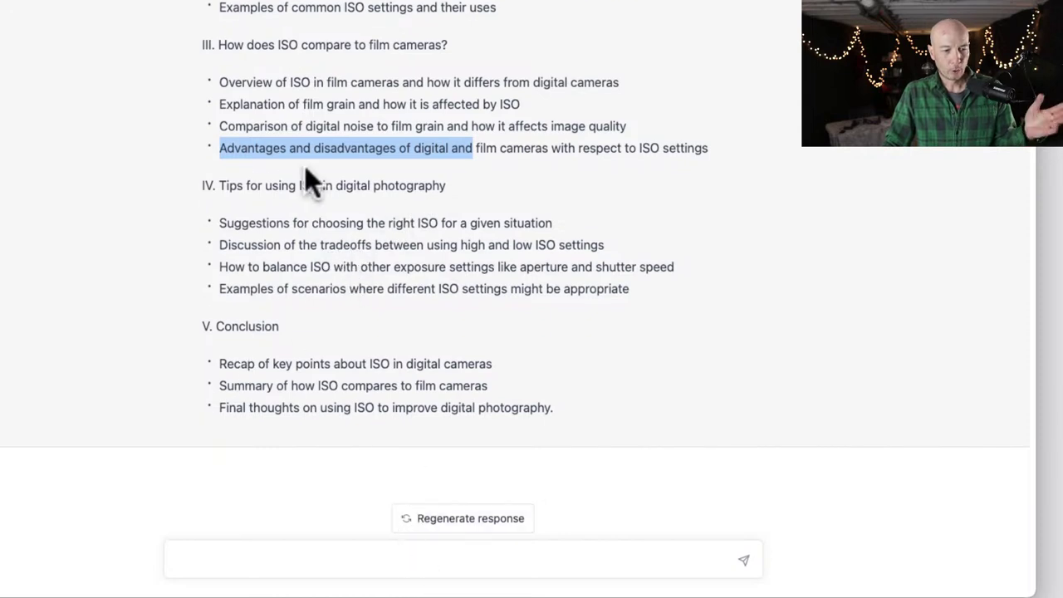
{"action": "left_click", "coordinate": [573, 561]}
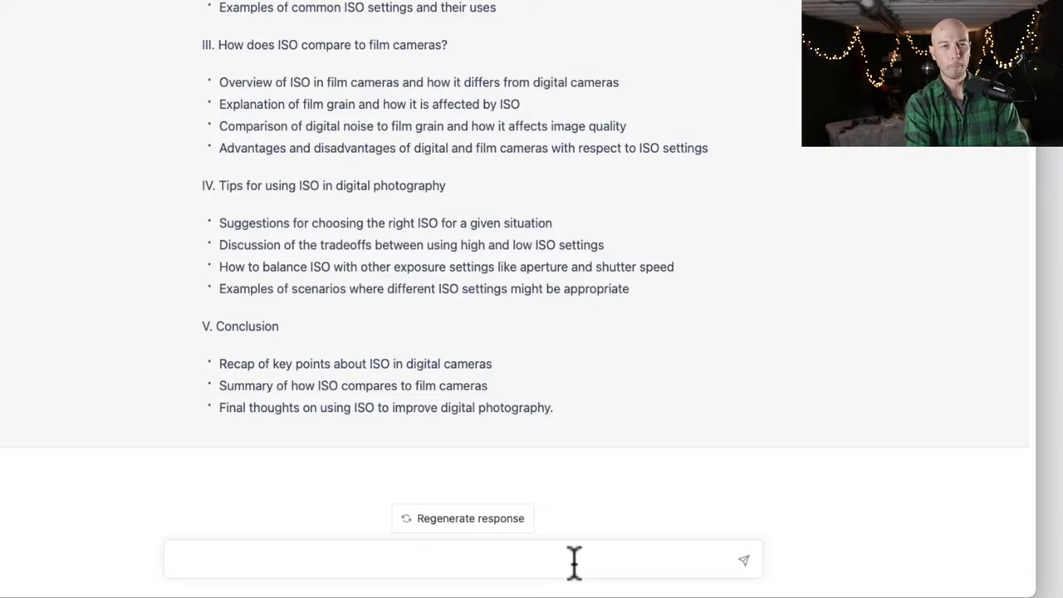
{"action": "type", "text": "Can"}
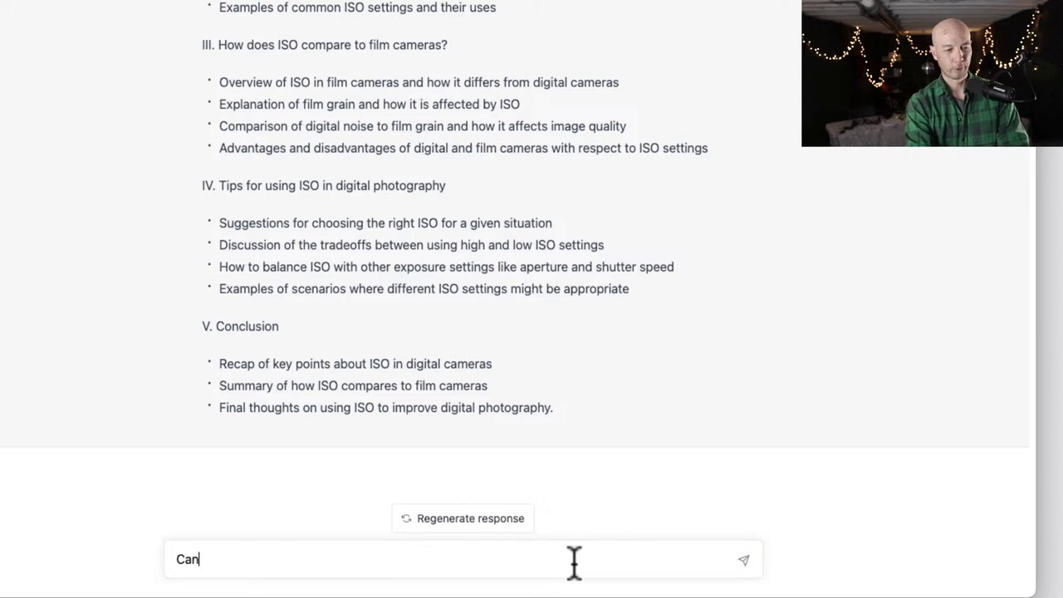
{"action": "key", "text": "BackSpace"}
{"action": "key", "text": "BackSpace"}
{"action": "key", "text": "BackSpace"}
{"action": "key", "text": "BackSpace"}
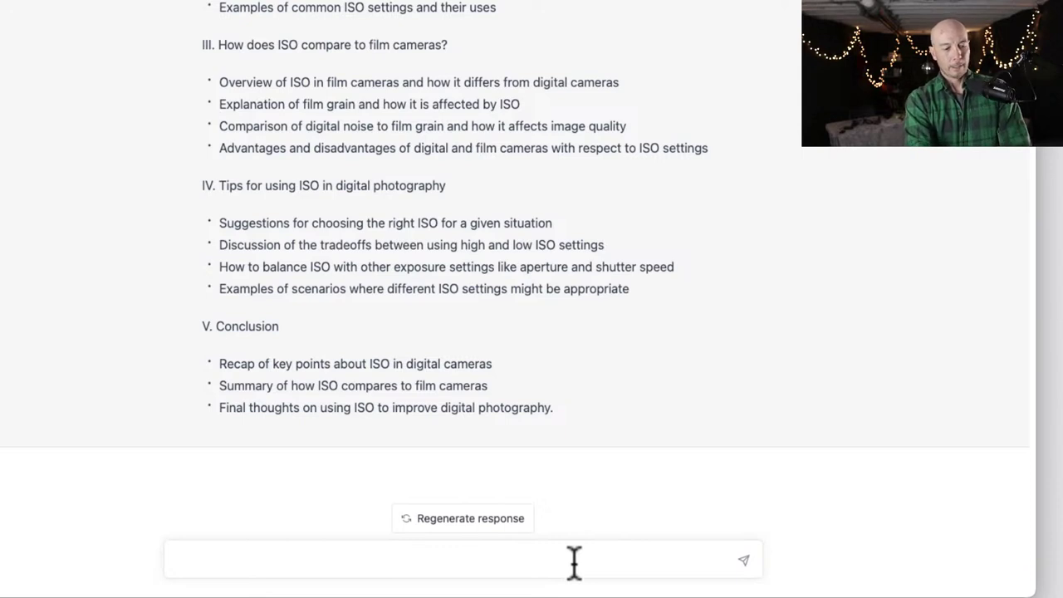
{"action": "type", "text": "Please "}
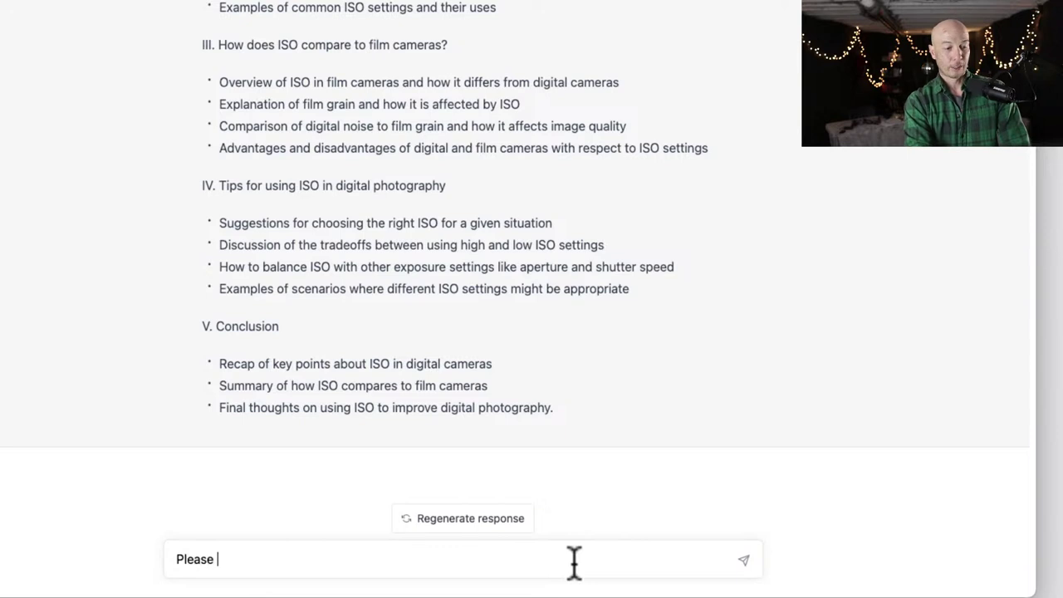
{"action": "type", "text": "ad"}
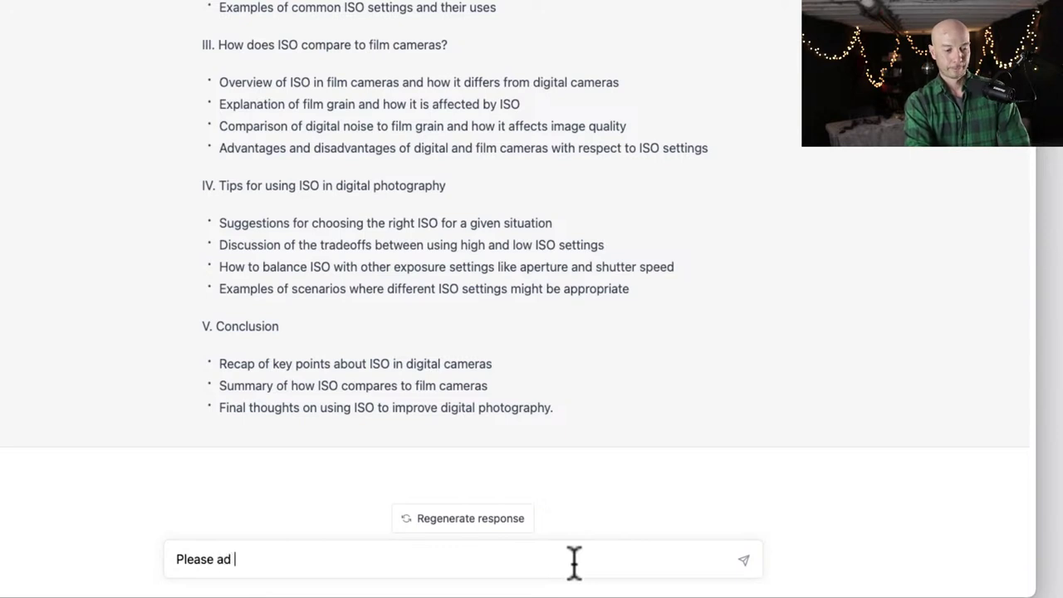
{"action": "type", "text": "d a section o"}
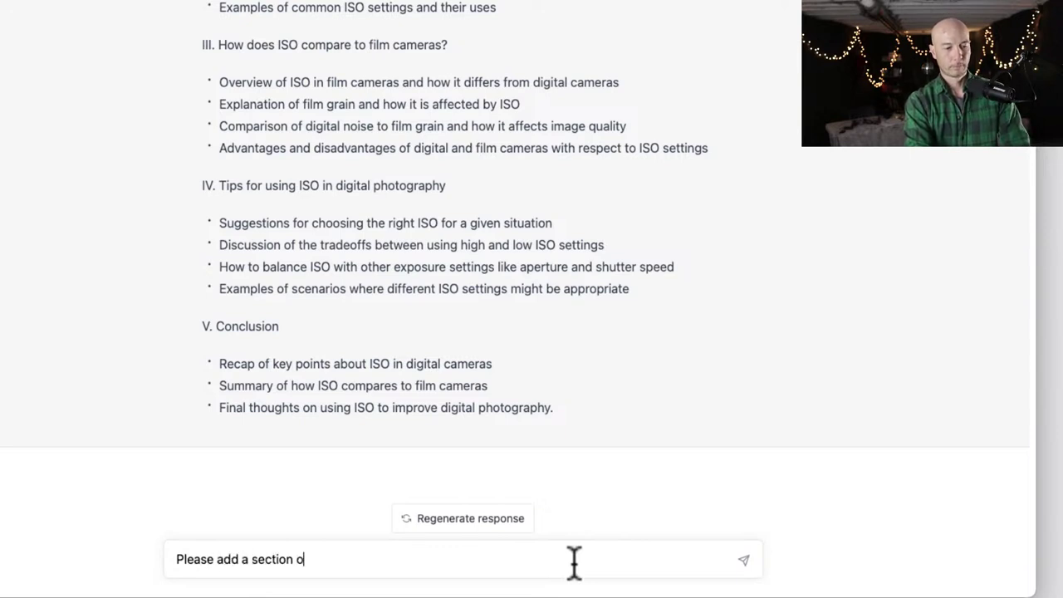
{"action": "type", "text": "n video and"}
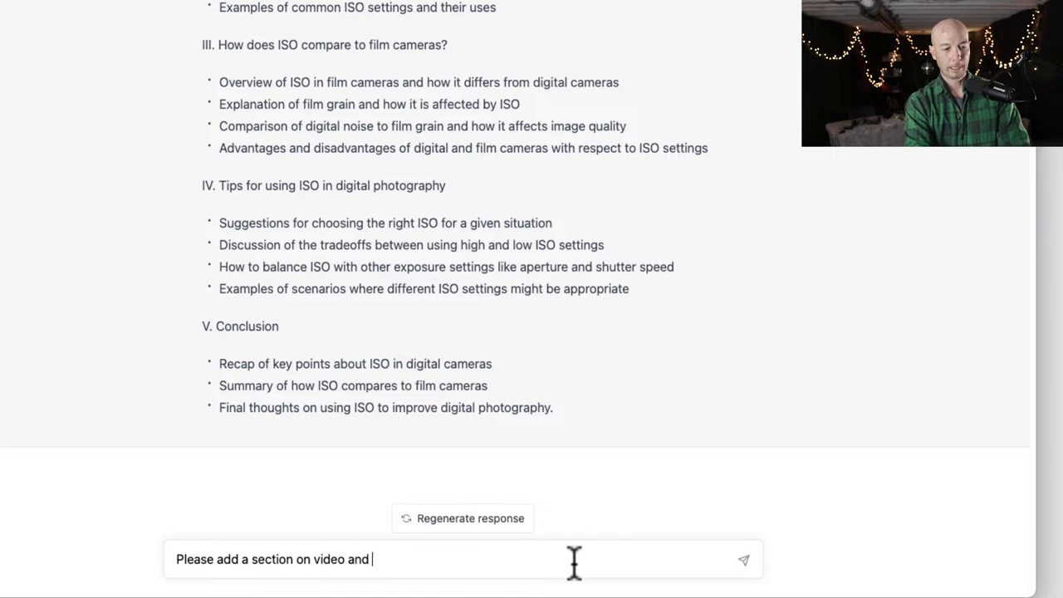
{"action": "type", "text": " ISO"}
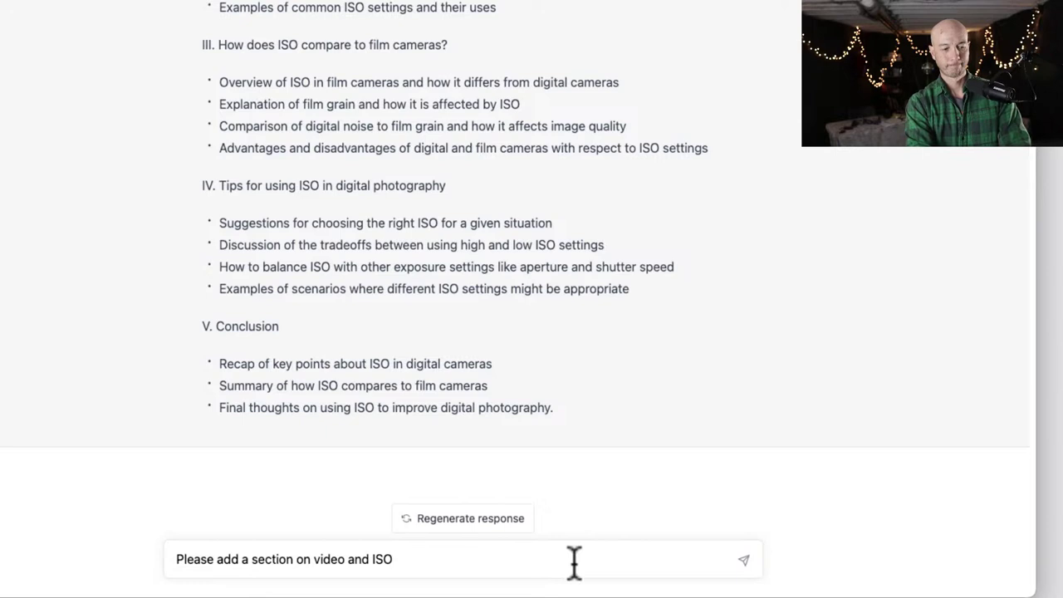
{"action": "key", "text": "Return"}
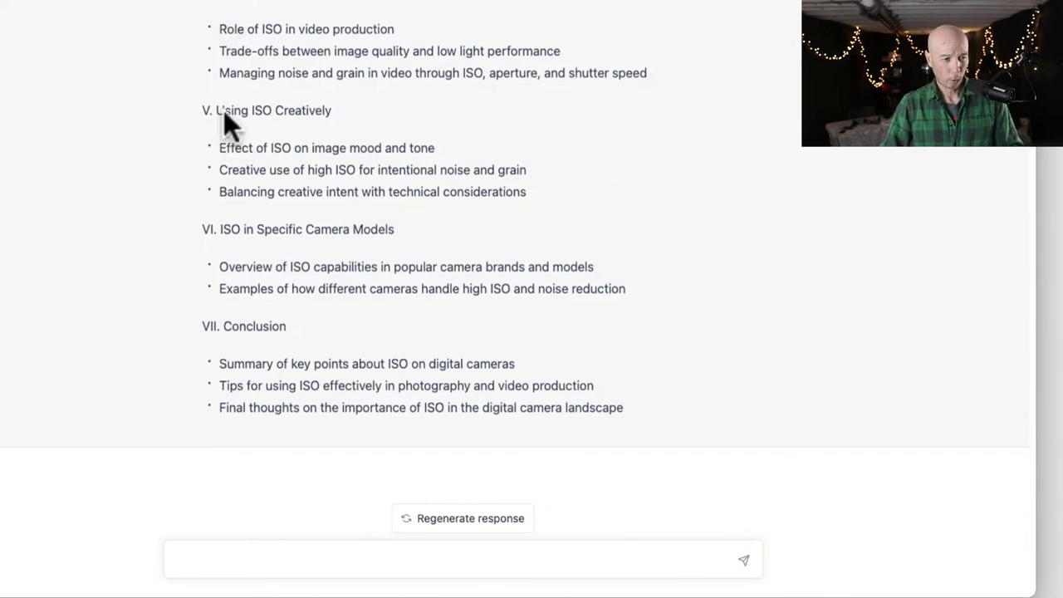
- Copy the outline heading "Using ISO Creatively" and start a new prompt reading "write the section Using ISO Creatively"
{"action": "left_click_drag", "start_coordinate": [222, 111], "coordinate": [297, 114]}
{"action": "key", "text": "ctrl+c"}
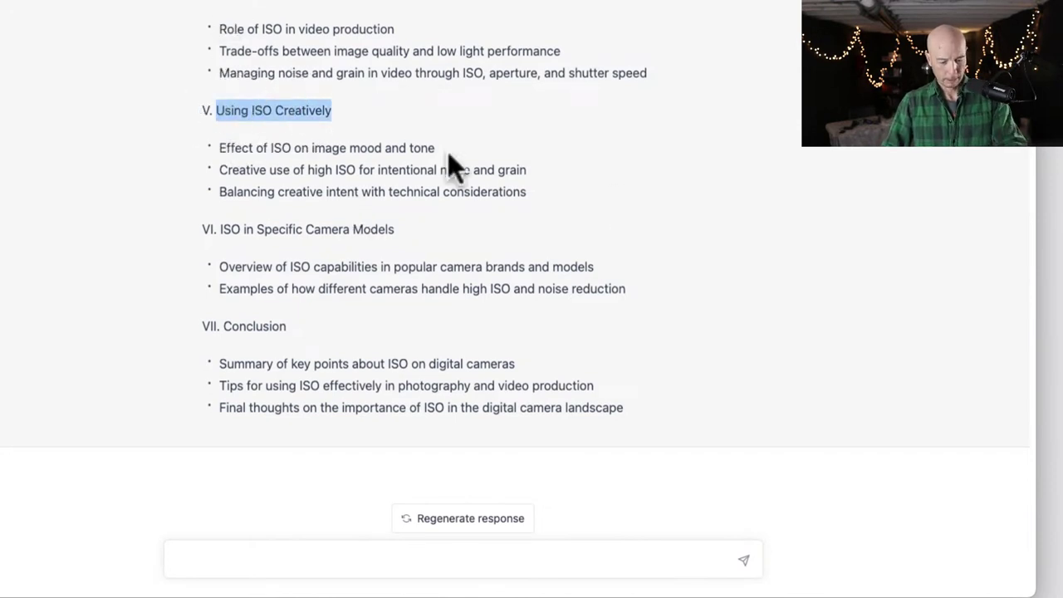
{"action": "left_click", "coordinate": [563, 560]}
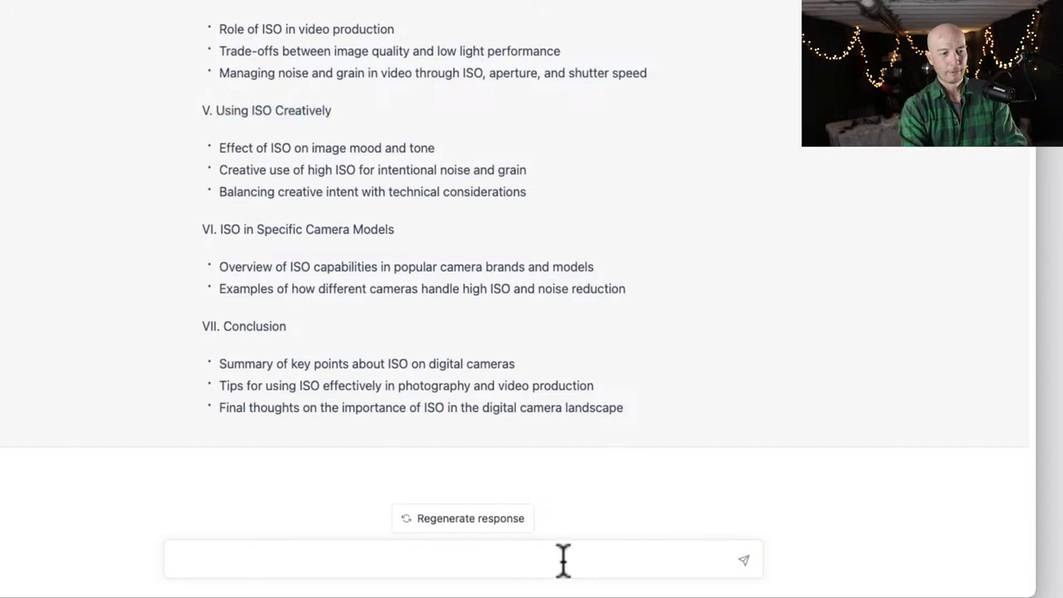
{"action": "type", "text": "write a"}
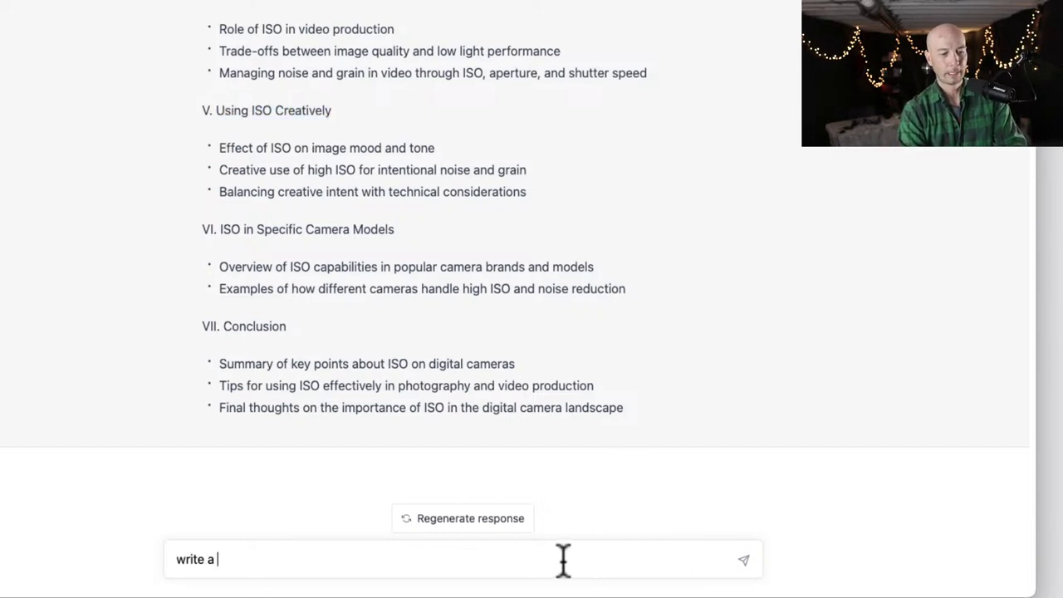
{"action": "key", "text": "BackSpace"}
{"action": "key", "text": "BackSpace"}
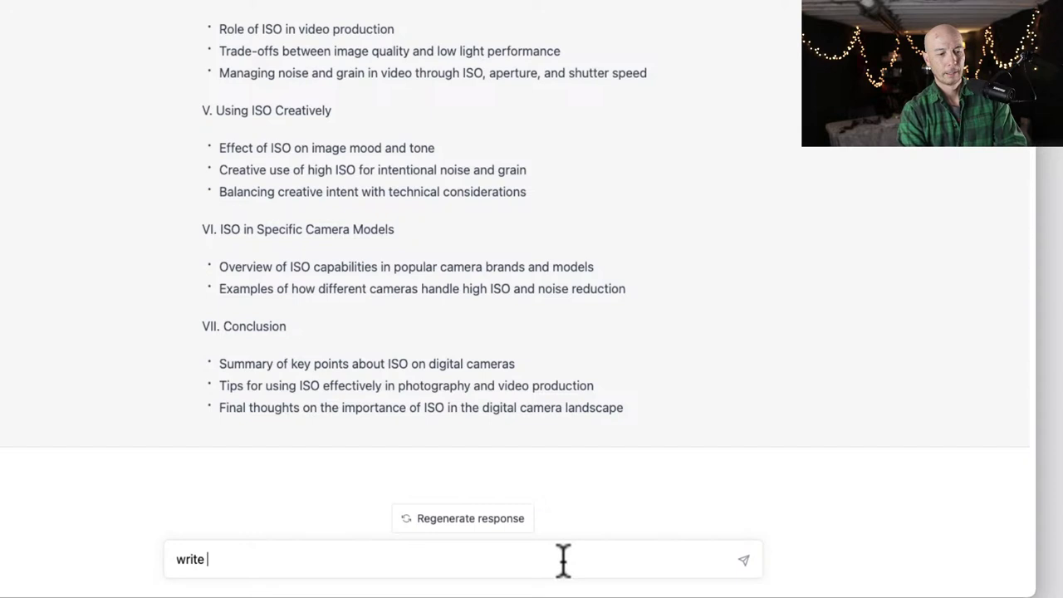
{"action": "type", "text": "the section"}
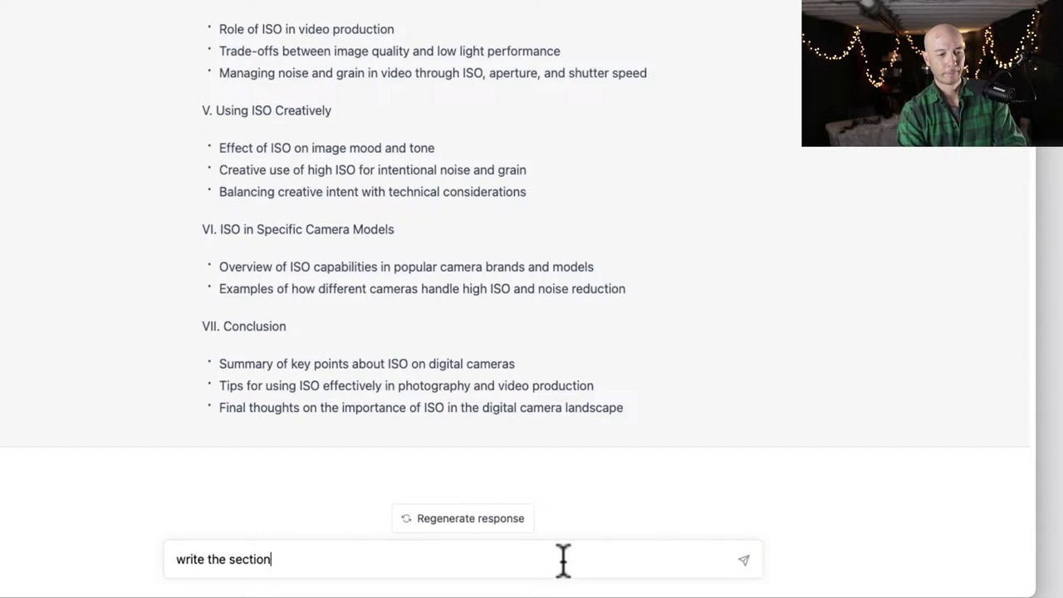
{"action": "key", "text": "ctrl+v"}
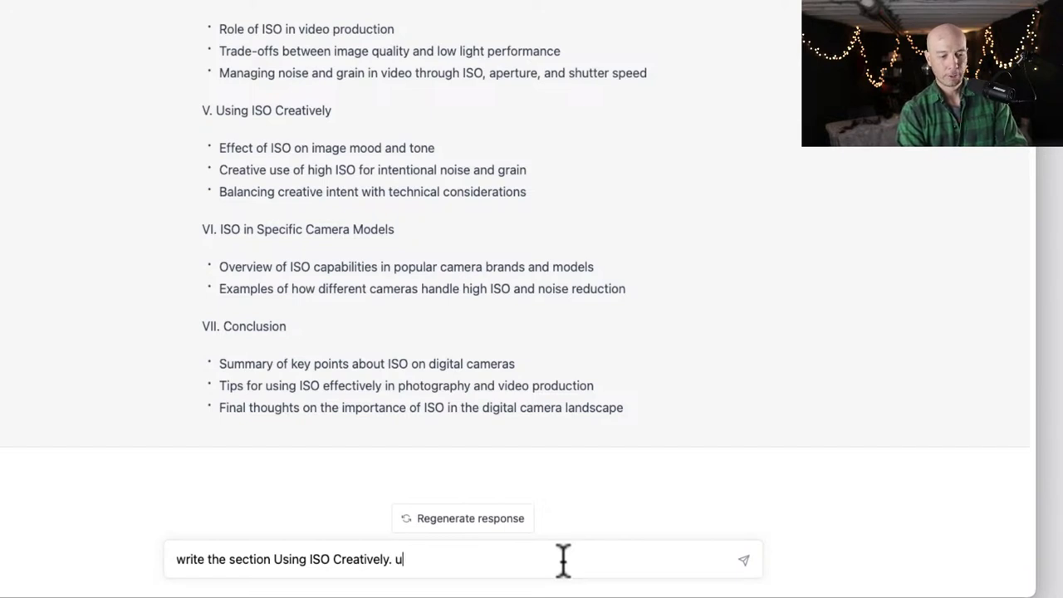
- Add the instruction "use the tone and style of yoda from star wars." to the prompt and submit it
{"action": "type", "text": "se the tone and t"}
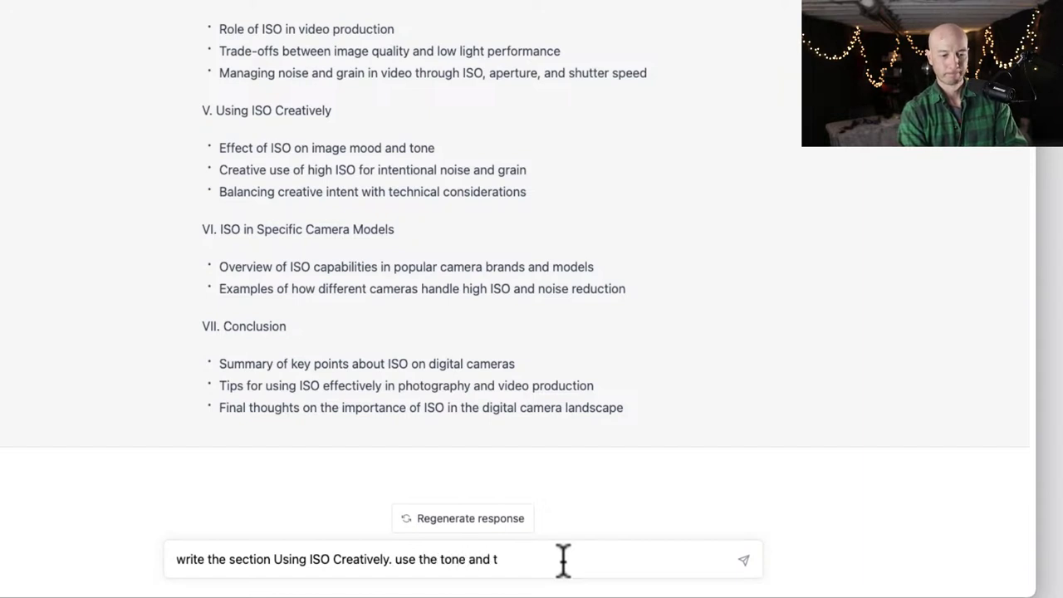
{"action": "type", "text": "yt"}
{"action": "type", "text": "tyle"}
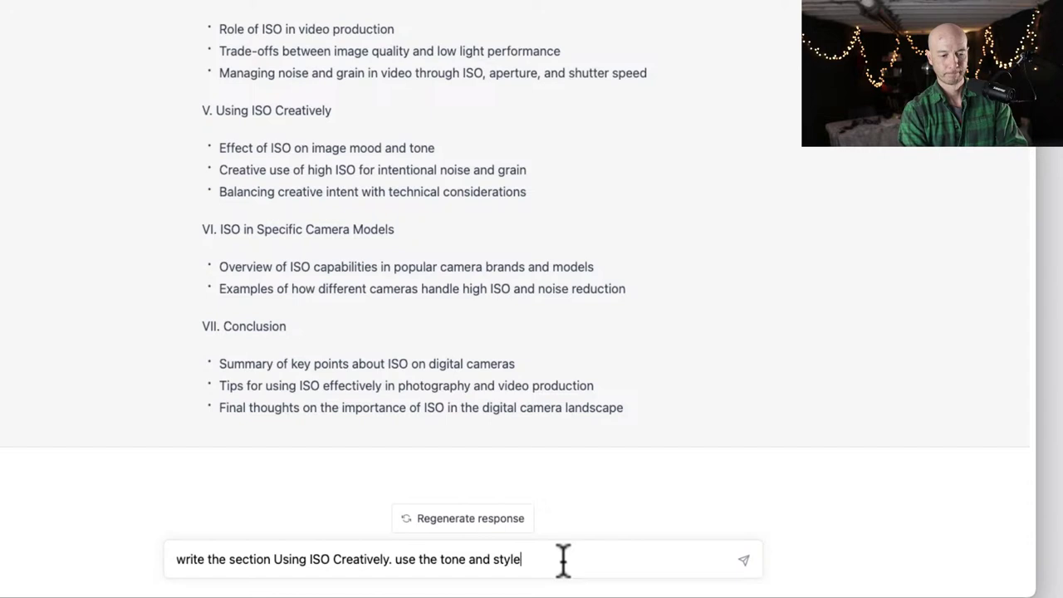
{"action": "type", "text": " of you"}
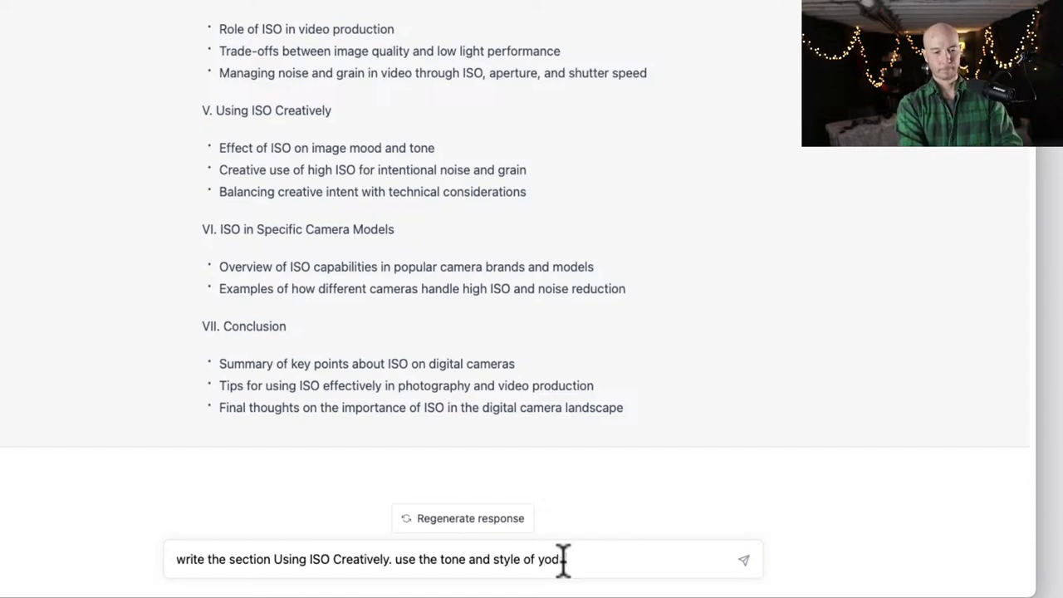
{"action": "type", "text": " fro"}
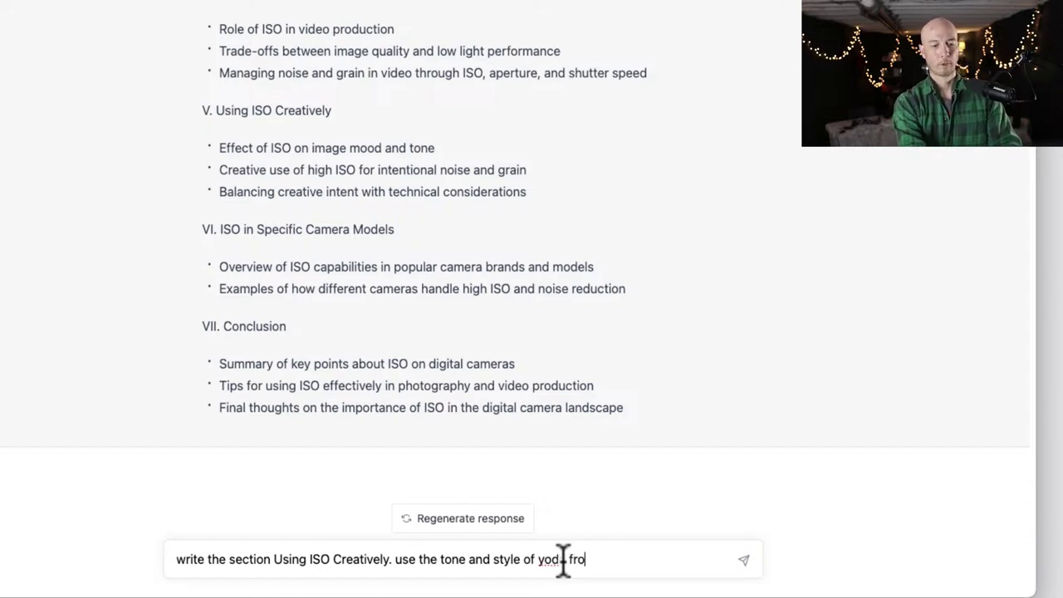
{"action": "type", "text": "m stars"}
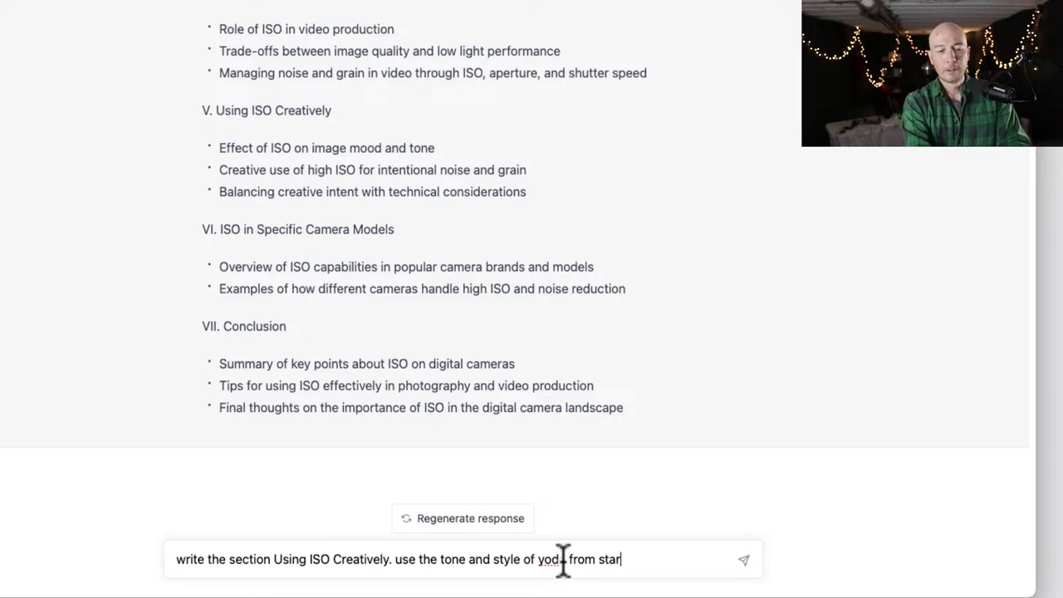
{"action": "key", "text": "BackSpace"}
{"action": "key", "text": "BackSpace"}
{"action": "type", "text": "wars"}
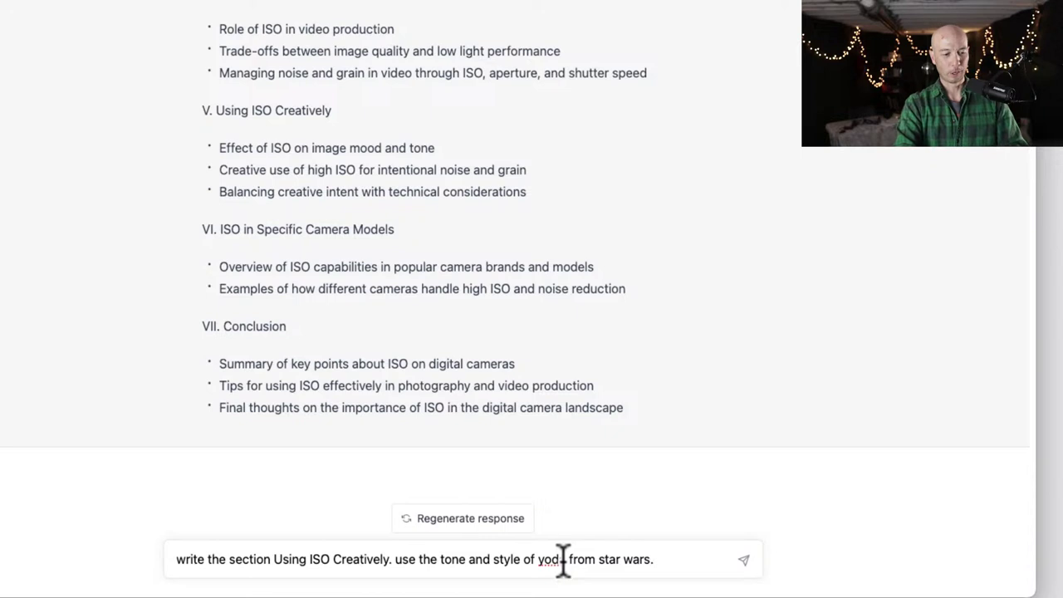
{"action": "type", "text": "."}
{"action": "key", "text": "Return"}
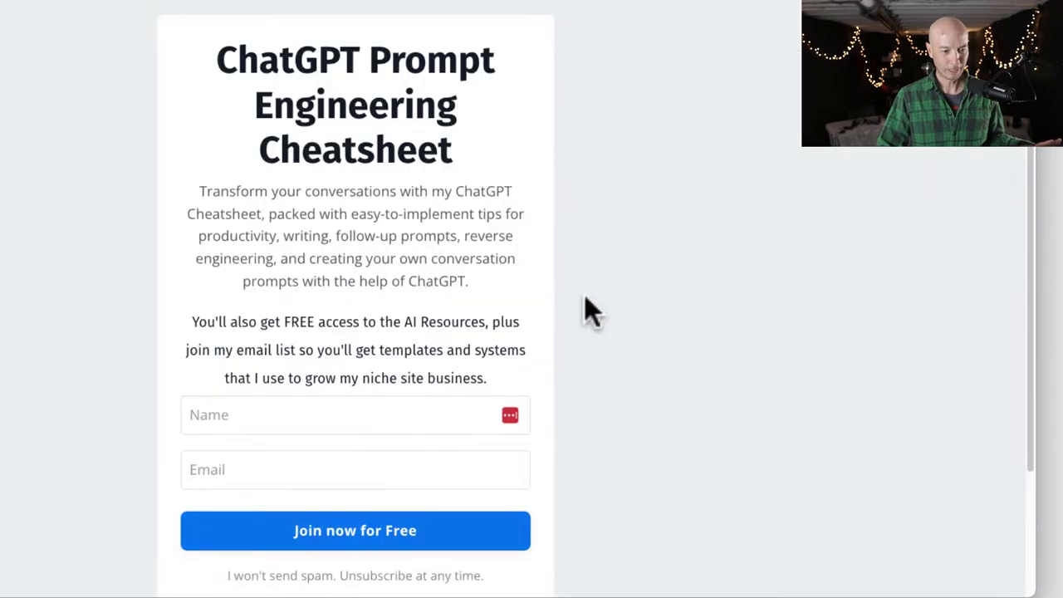
- Look over the cheatsheet sign-up form, and submit the ChatGPT follow-up "can you make that section more detailed and longer"
{"action": "scroll", "coordinate": [587, 310], "scroll_direction": "down", "scroll_amount": 3}
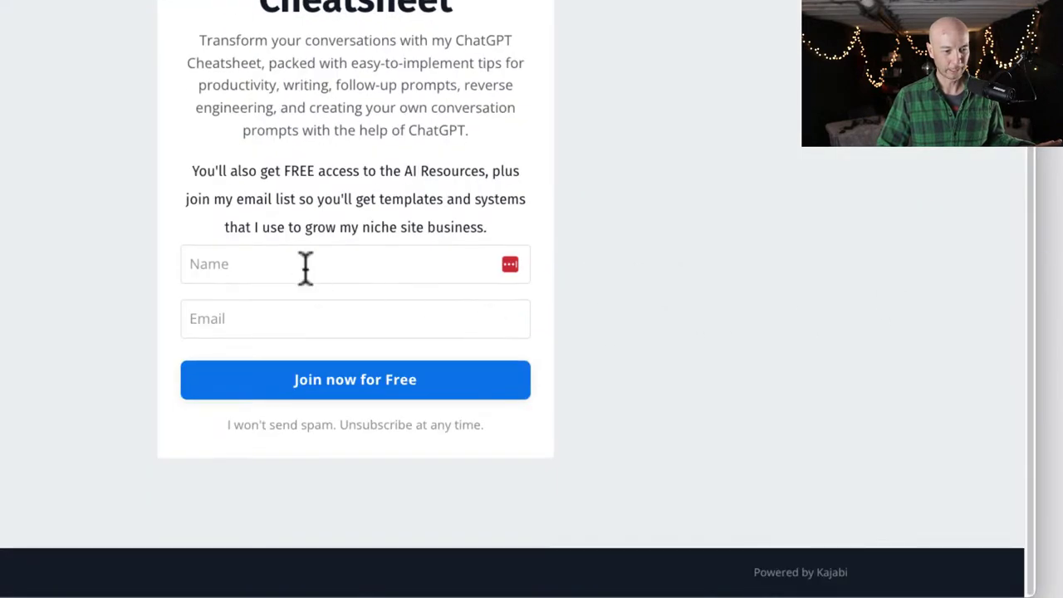
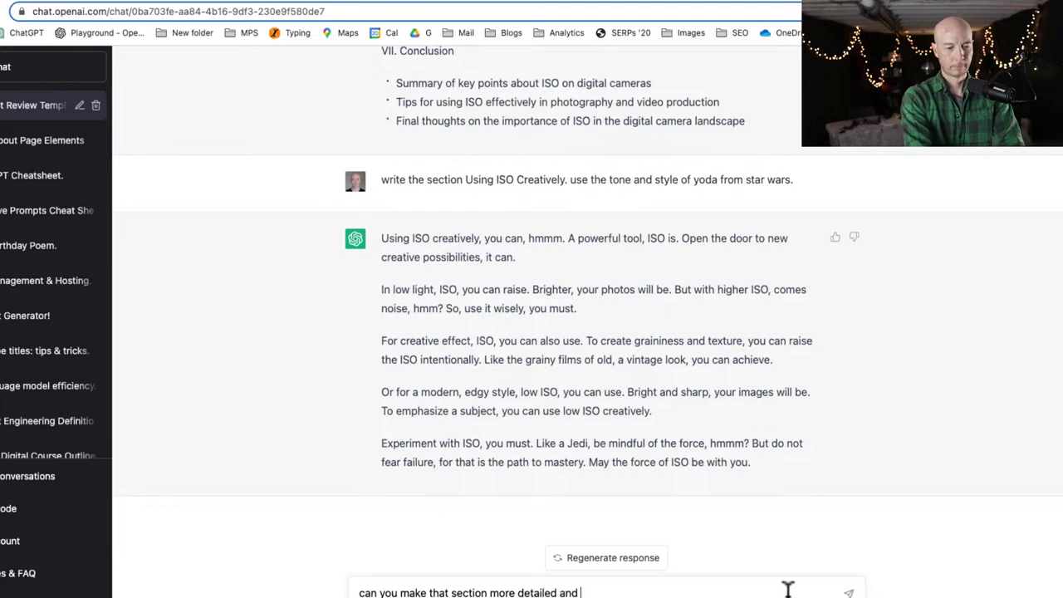
{"action": "key", "text": "Return"}
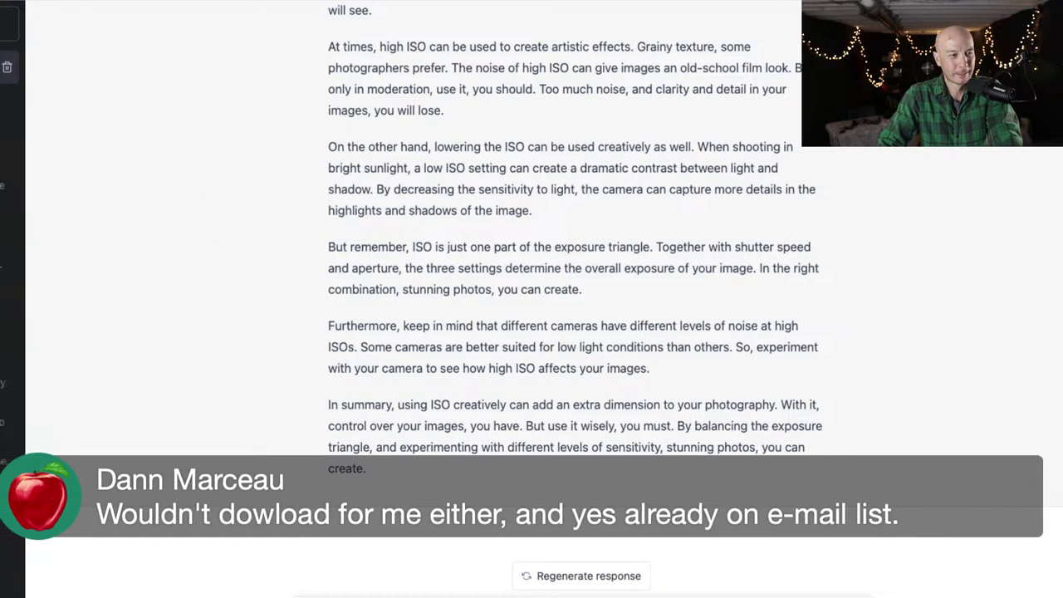
- Switch to the Opt-in page and review the ChatGPT Prompt Engineering Cheatsheet description and sign-up form
{"action": "key", "text": "ctrl+Tab"}
{"action": "key", "text": "ctrl+Tab"}
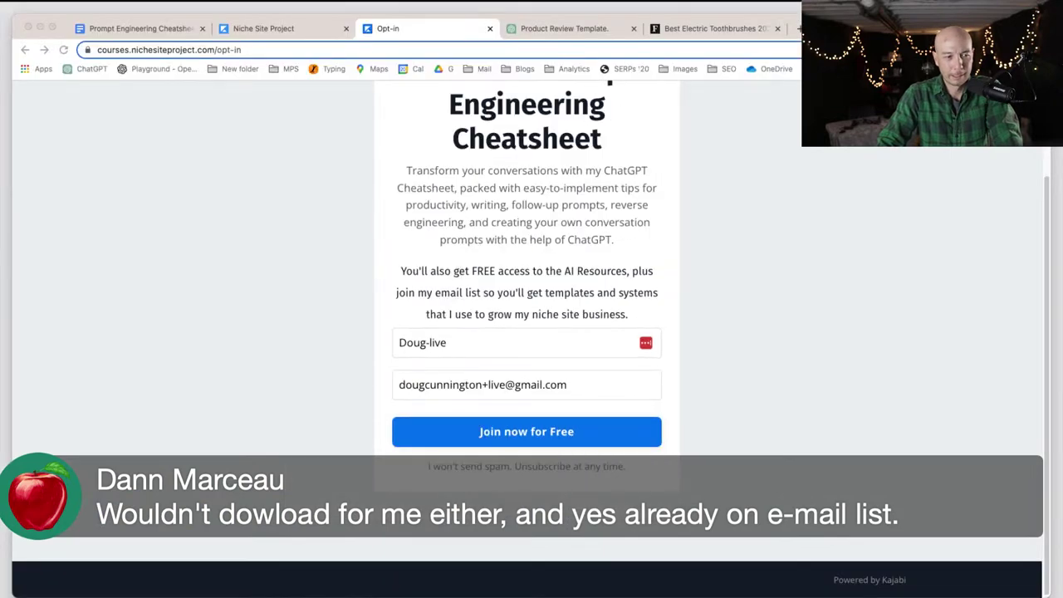
{"action": "left_click", "coordinate": [404, 269]}
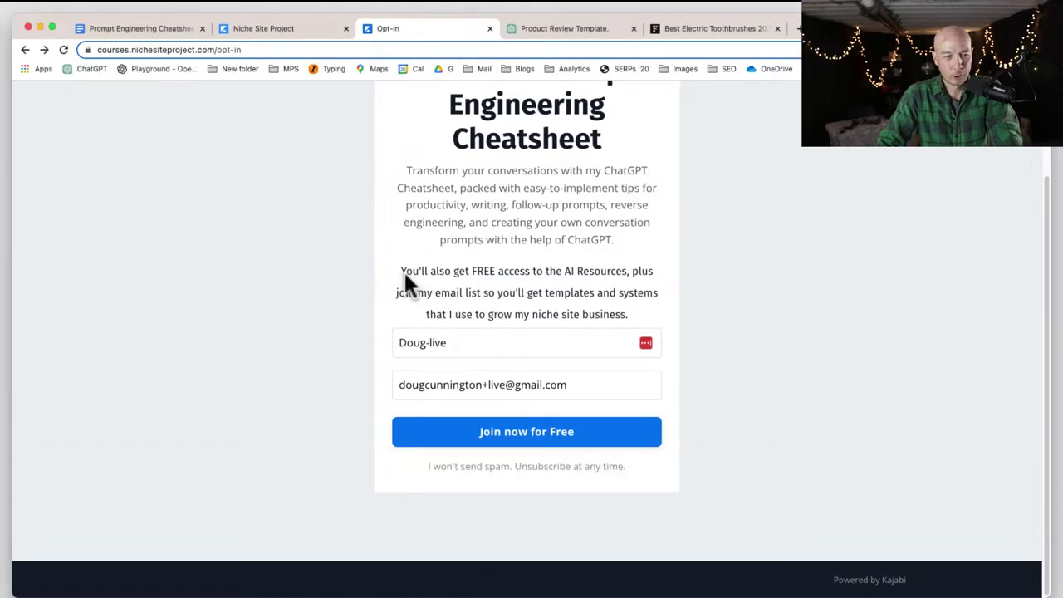
{"action": "scroll", "coordinate": [404, 270], "scroll_direction": "up", "scroll_amount": 3}
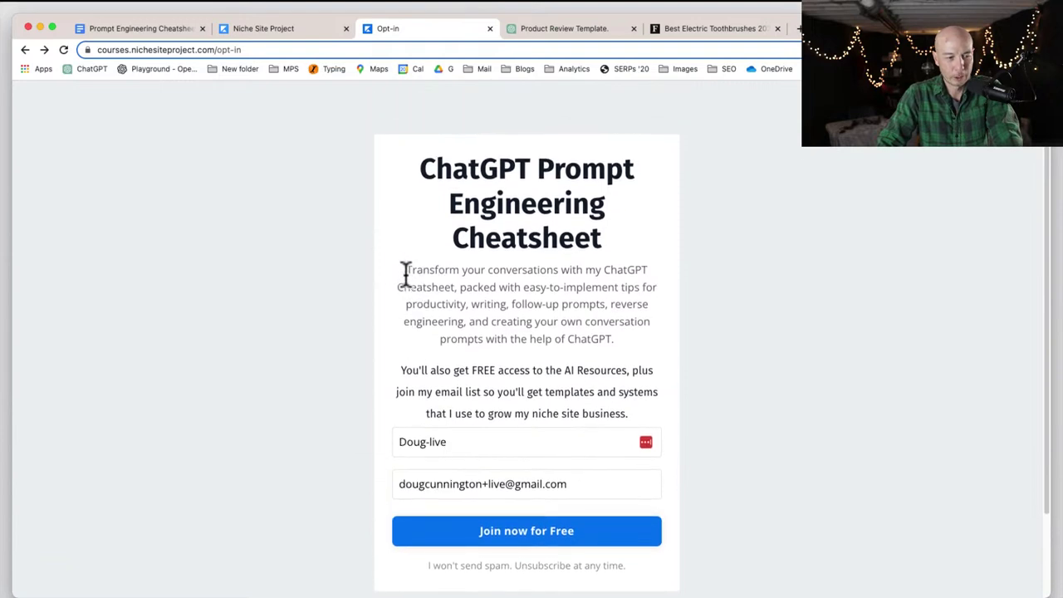
{"action": "scroll", "coordinate": [406, 279], "scroll_direction": "up", "scroll_amount": 1}
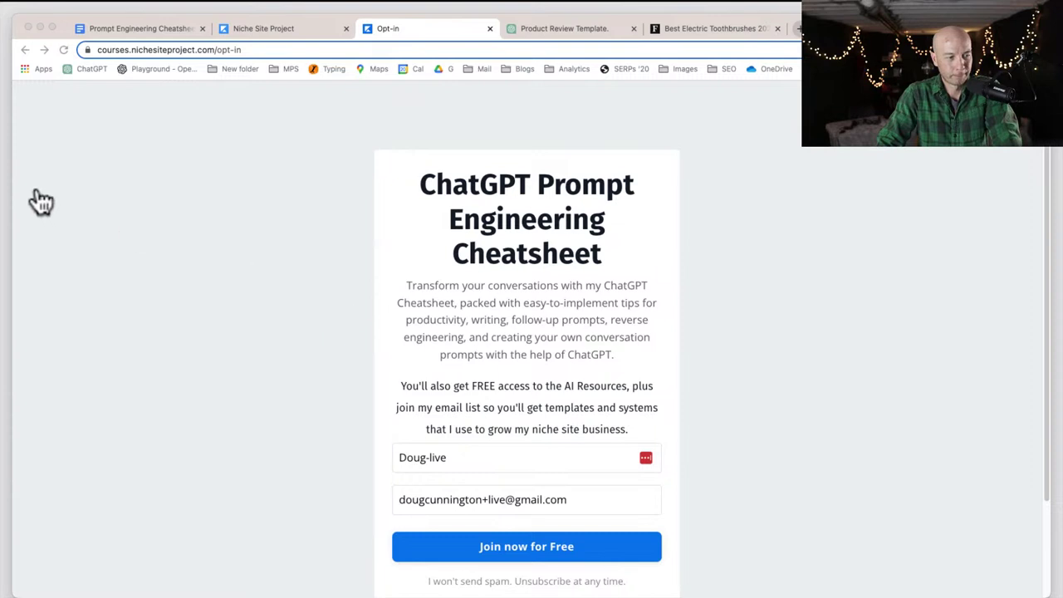
{"action": "left_click", "coordinate": [74, 190]}
{"action": "left_click", "coordinate": [296, 508]}
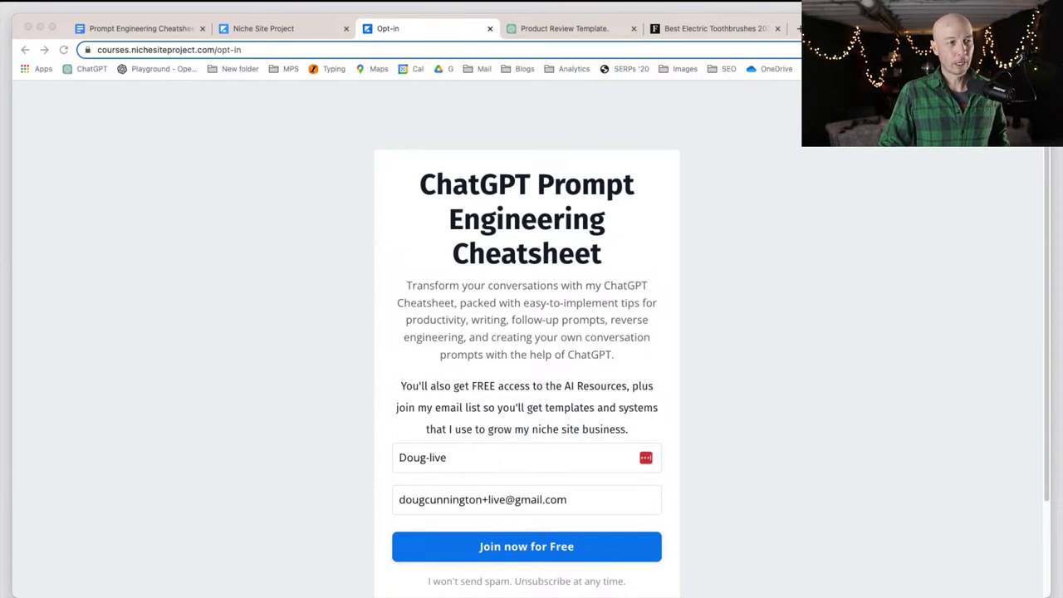
- Return to the "Product Review Template." conversation and review the longer Yoda-style section on using ISO creatively
{"action": "key", "text": "super+Tab"}
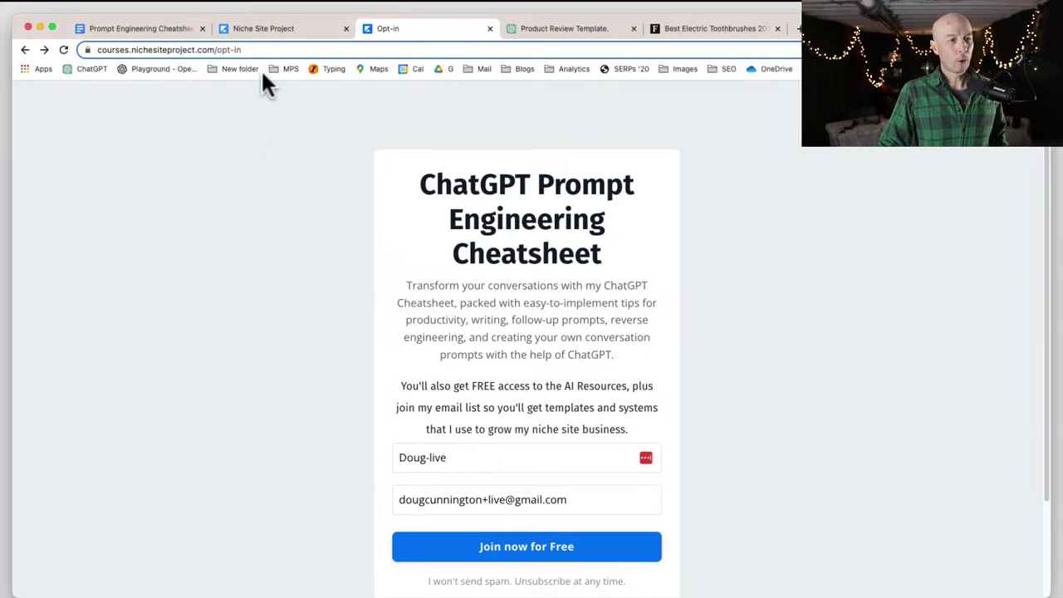
{"action": "left_click", "coordinate": [594, 33]}
{"action": "scroll", "coordinate": [513, 265], "scroll_direction": "up", "scroll_amount": 5}
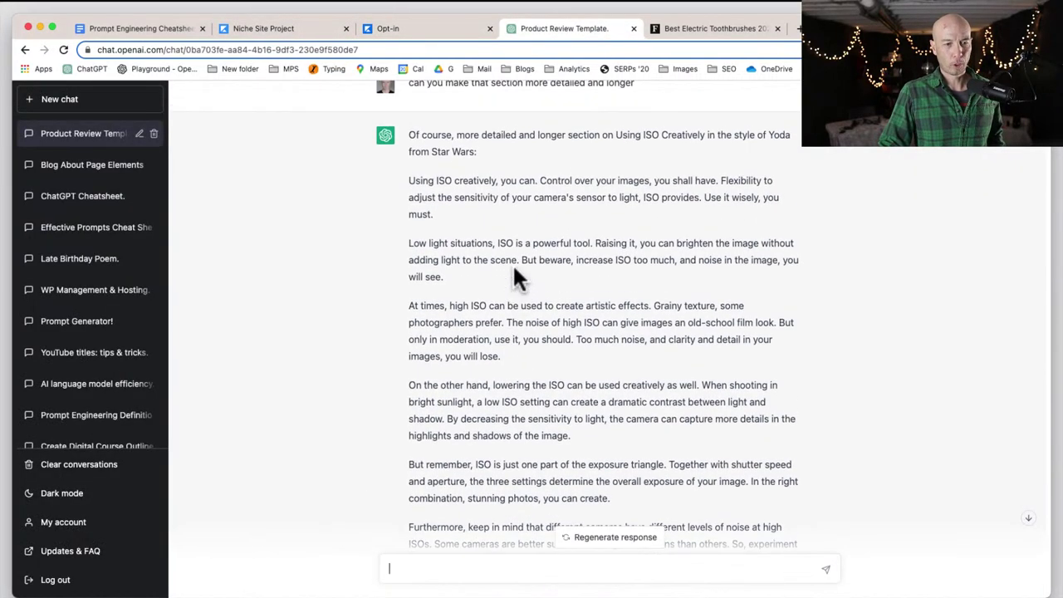
{"action": "scroll", "coordinate": [512, 263], "scroll_direction": "up", "scroll_amount": 2}
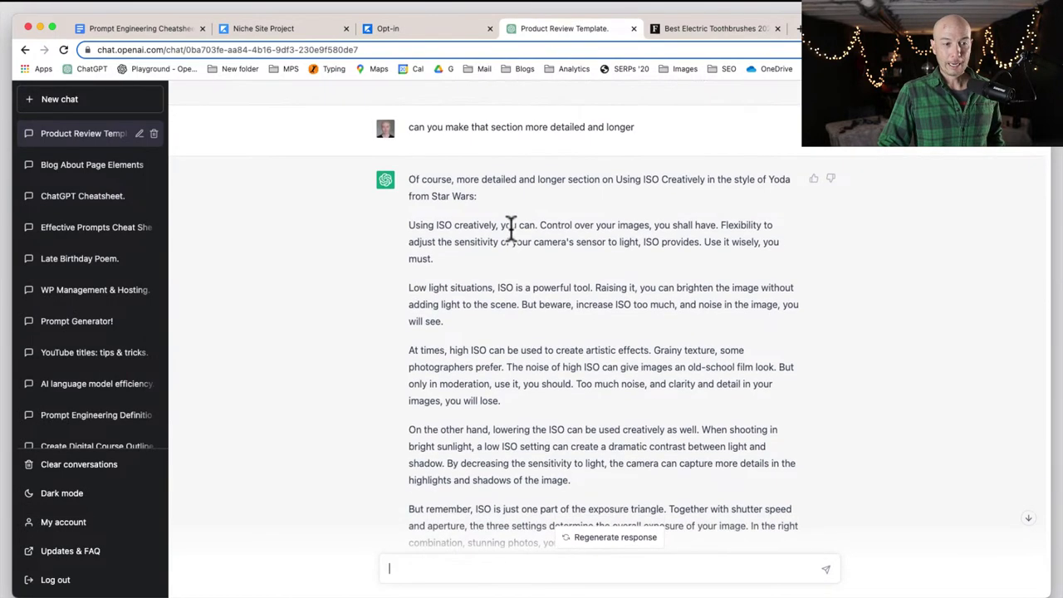
- Read through the paragraphs of the longer Yoda-style ISO section, highlighting the opening words "Using ISO"
{"action": "scroll", "coordinate": [512, 229], "scroll_direction": "down", "scroll_amount": 3}
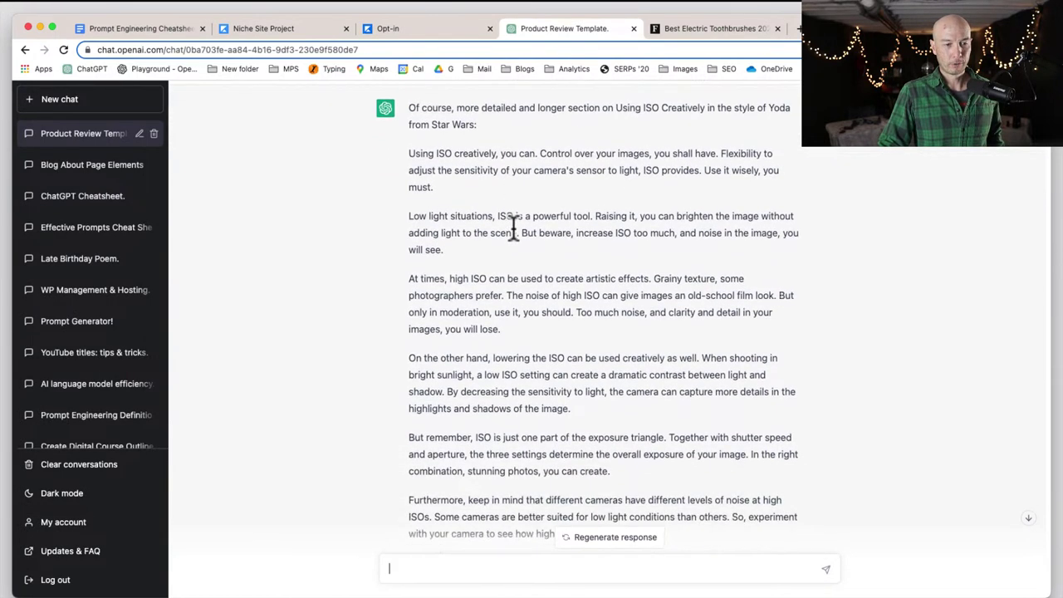
{"action": "scroll", "coordinate": [512, 229], "scroll_direction": "down", "scroll_amount": 1}
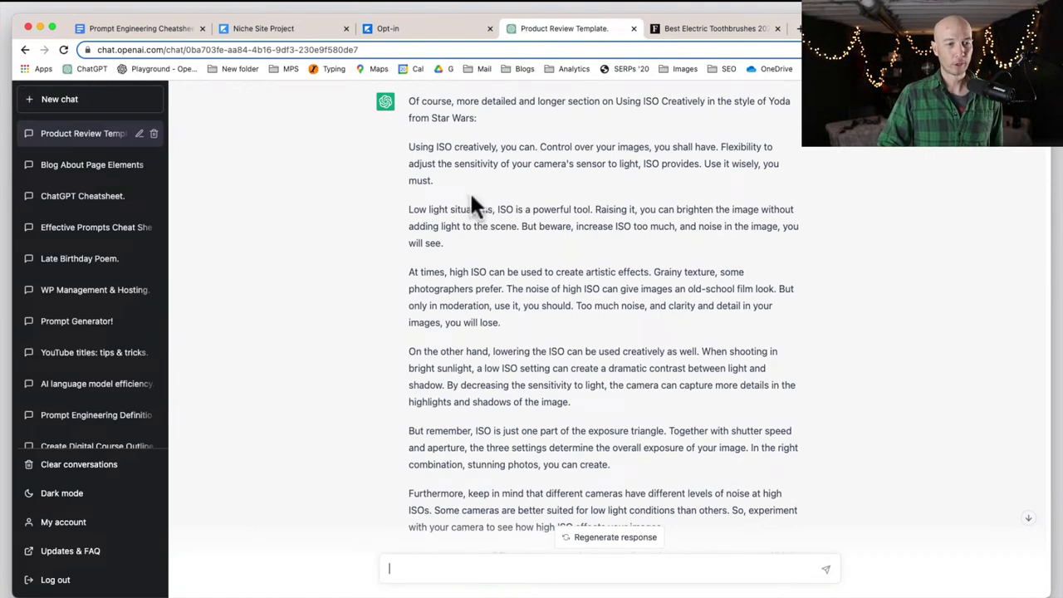
{"action": "double_click", "coordinate": [415, 149]}
{"action": "left_click_drag", "start_coordinate": [416, 149], "coordinate": [442, 148]}
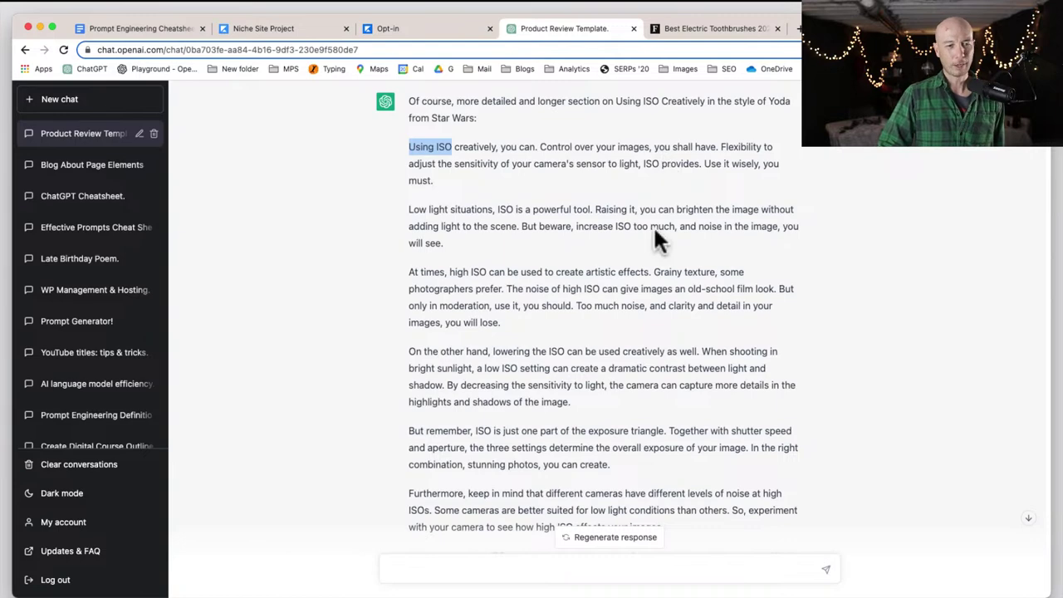
{"action": "scroll", "coordinate": [533, 186], "scroll_direction": "down", "scroll_amount": 4}
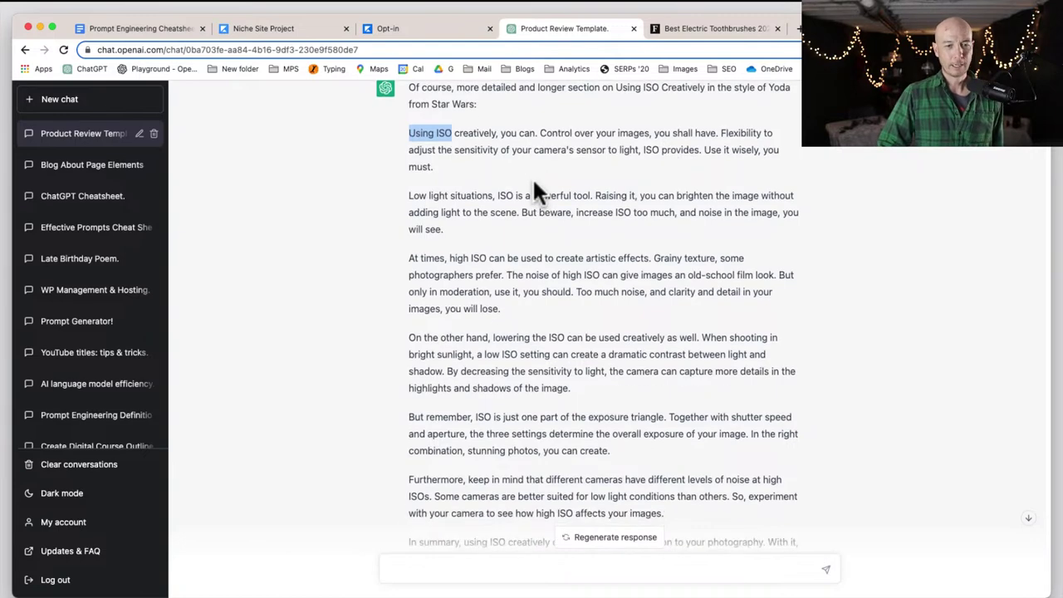
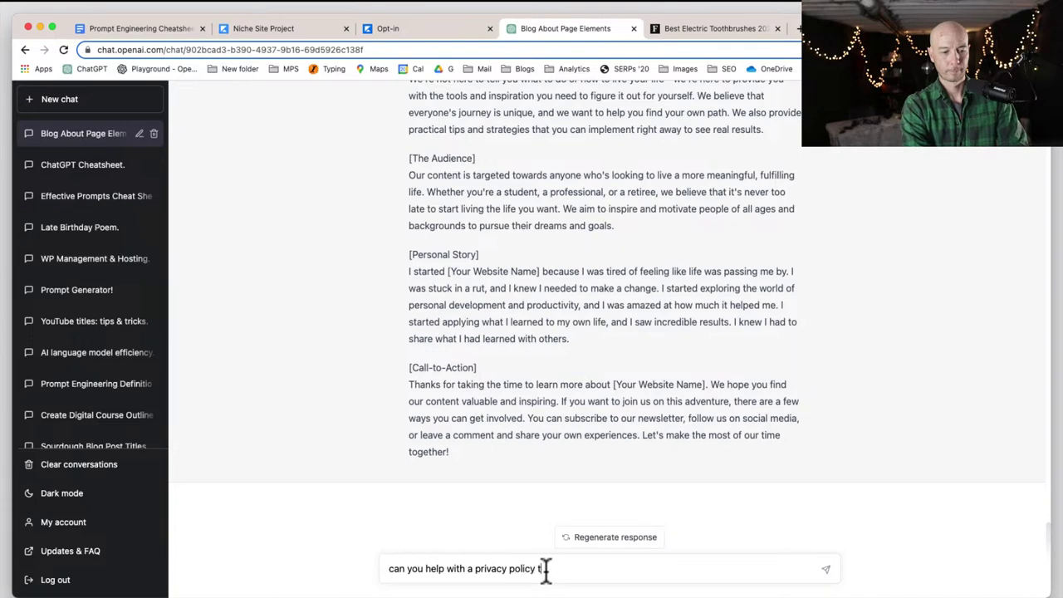
- In "Blog About Page Elements", submit the privacy policy request and "what about social profiles? Can you write the social profile for linkedin, instagram, and facebook"
{"action": "key", "text": "Return"}
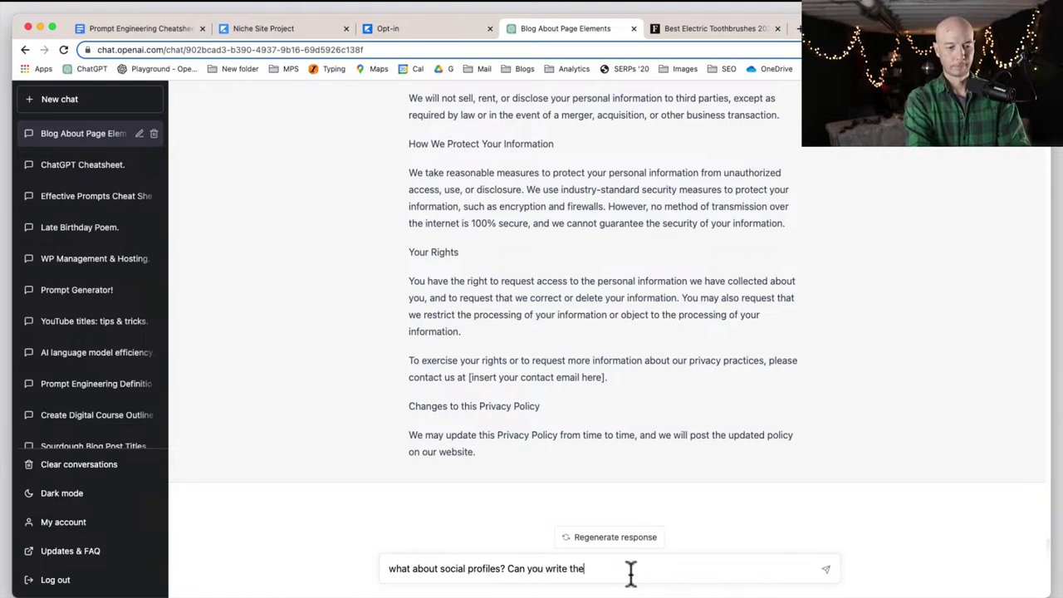
{"action": "type", "text": "s"}
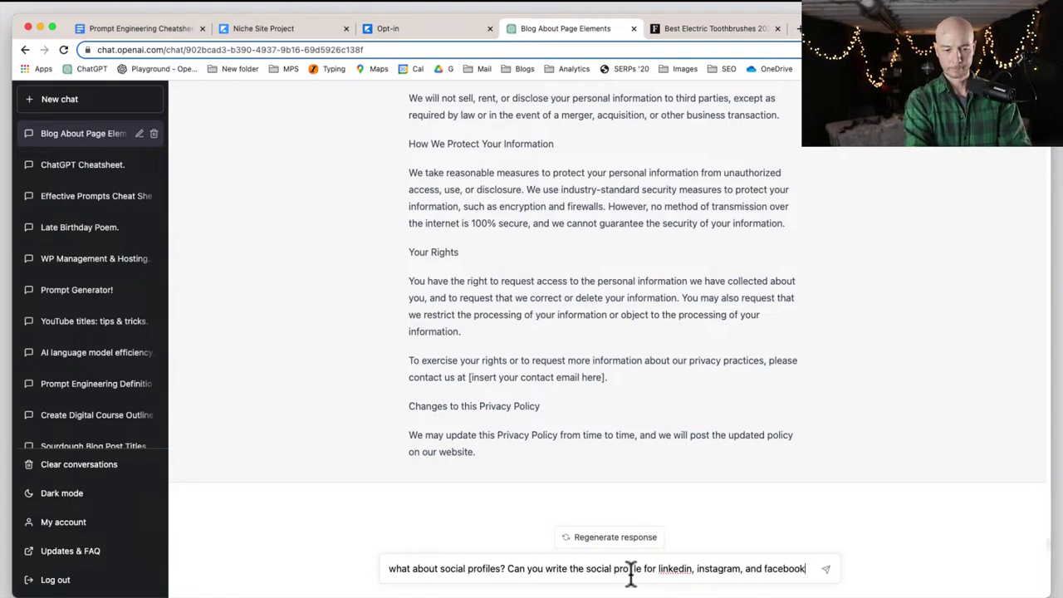
{"action": "key", "text": "Return"}
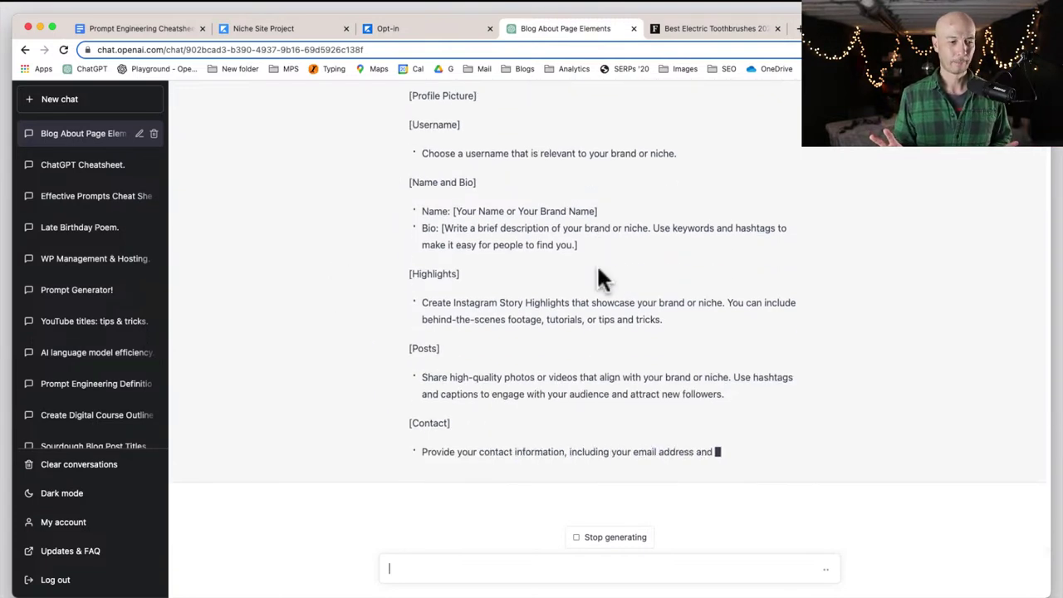
{"action": "left_click", "coordinate": [376, 257]}
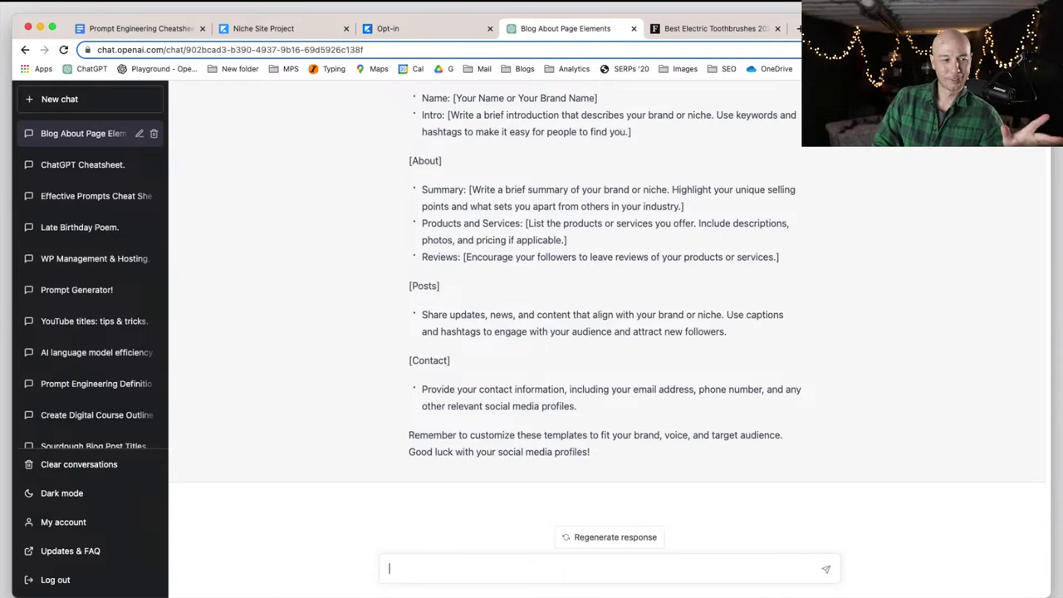
{"action": "scroll", "coordinate": [675, 371], "scroll_direction": "up", "scroll_amount": 10}
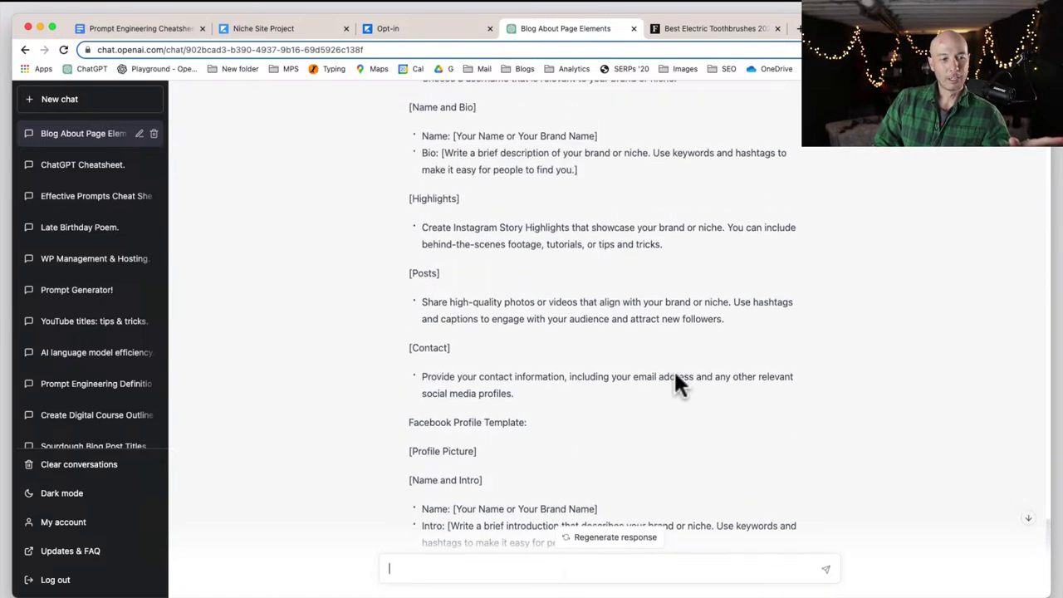